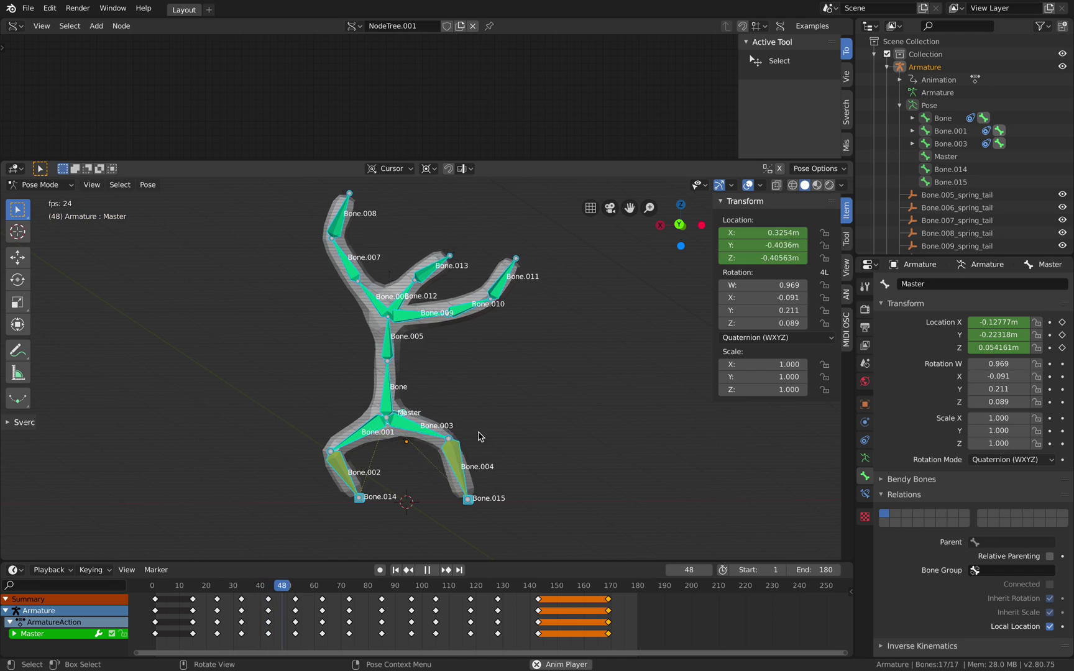
# Play back the keyframed armature animation of the finished branching character, stopping and restarting it to review the motion
pyautogui.click(427, 570)
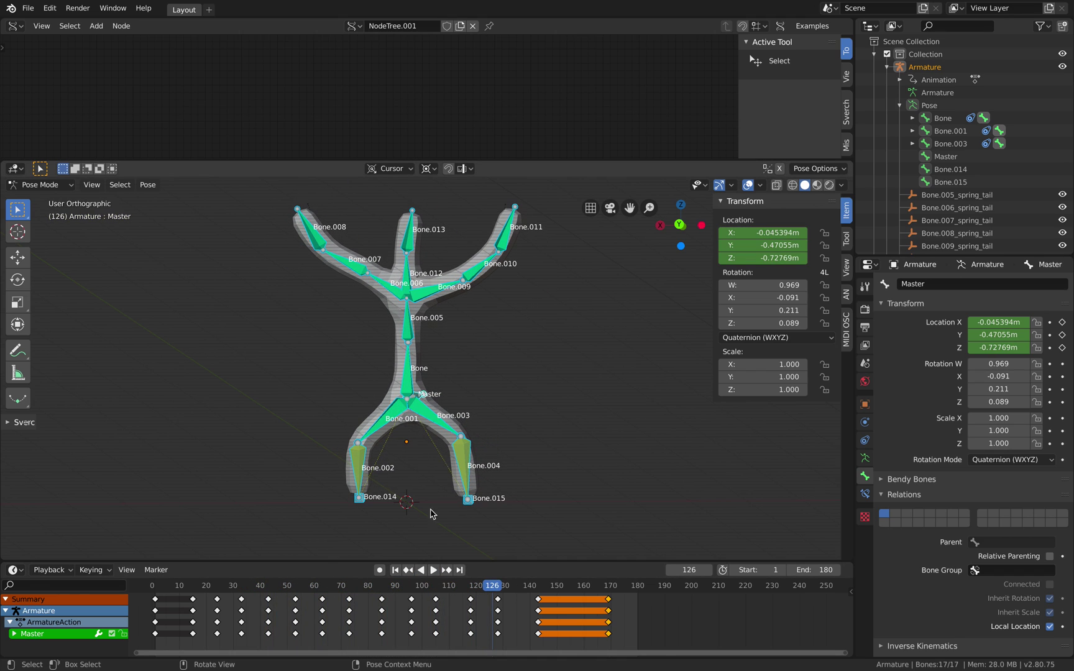
pyautogui.click(434, 570)
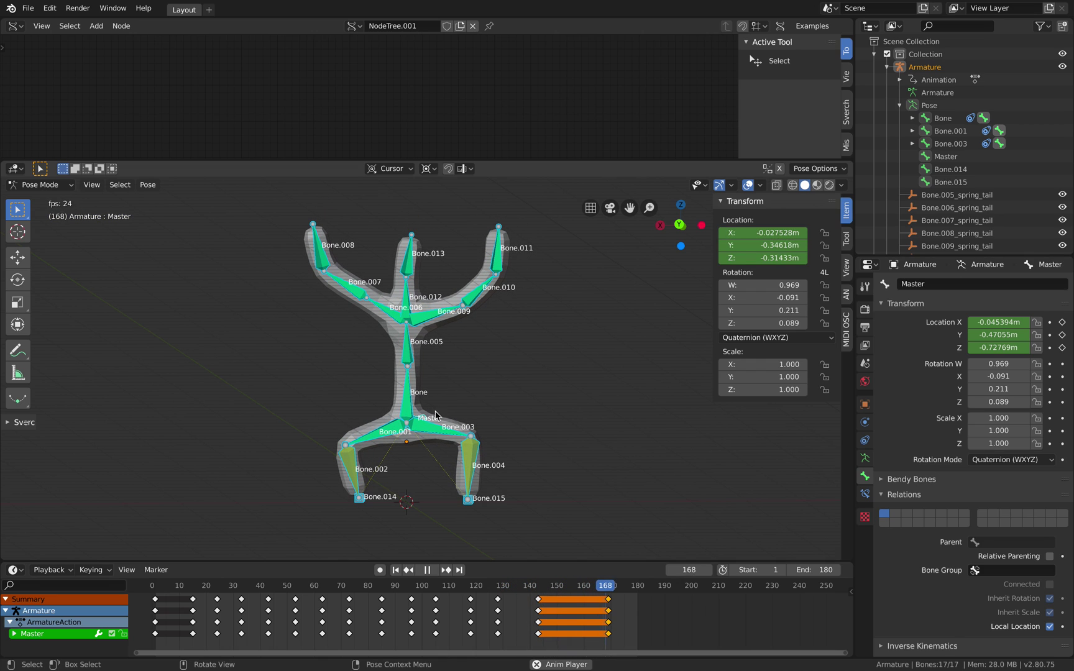
pyautogui.press('space')
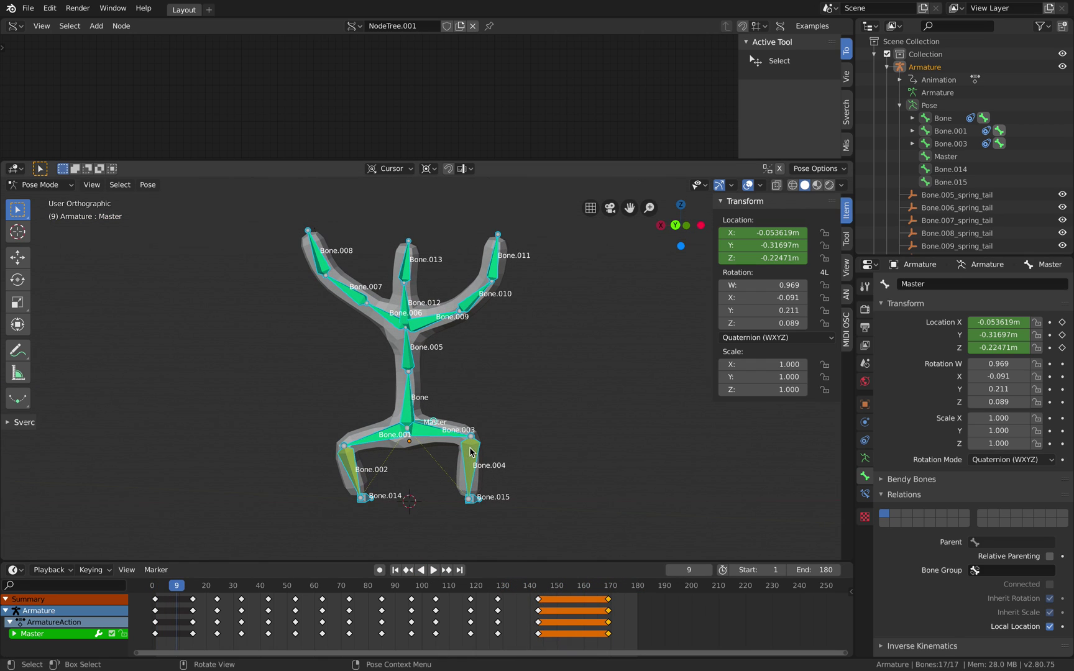
# Switch to the browser and examine the Sudowoodo image results as a shape reference for the rigged character
pyautogui.hotkey('ctrl', 'Right')
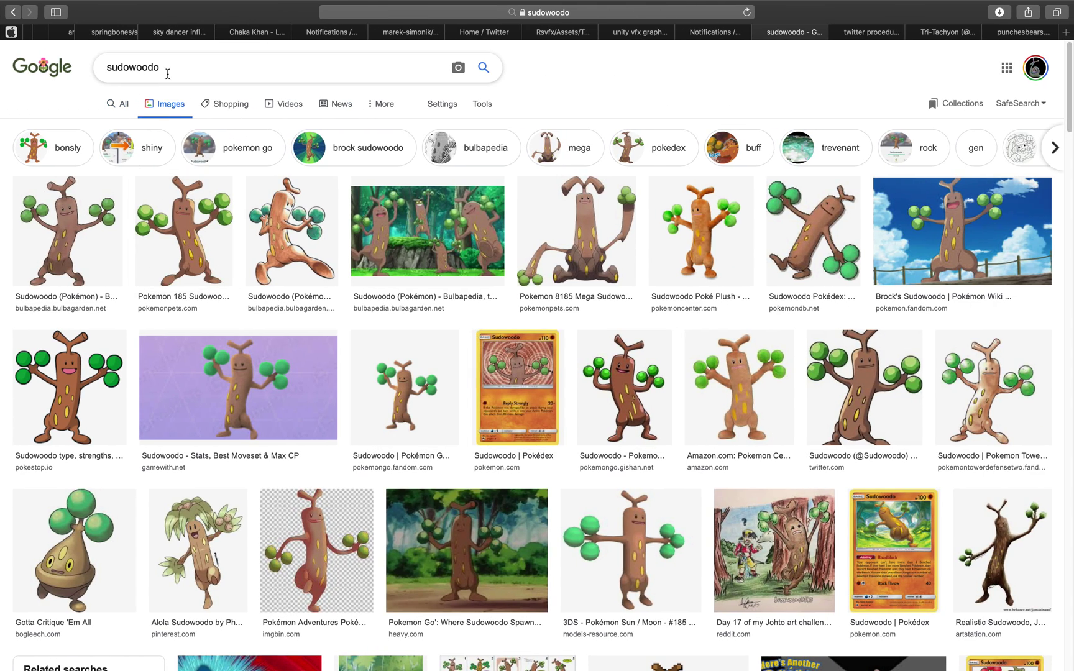
pyautogui.scroll(-2, 485, 314)
pyautogui.scroll(-2, 600, 356)
pyautogui.scroll(2, 600, 356)
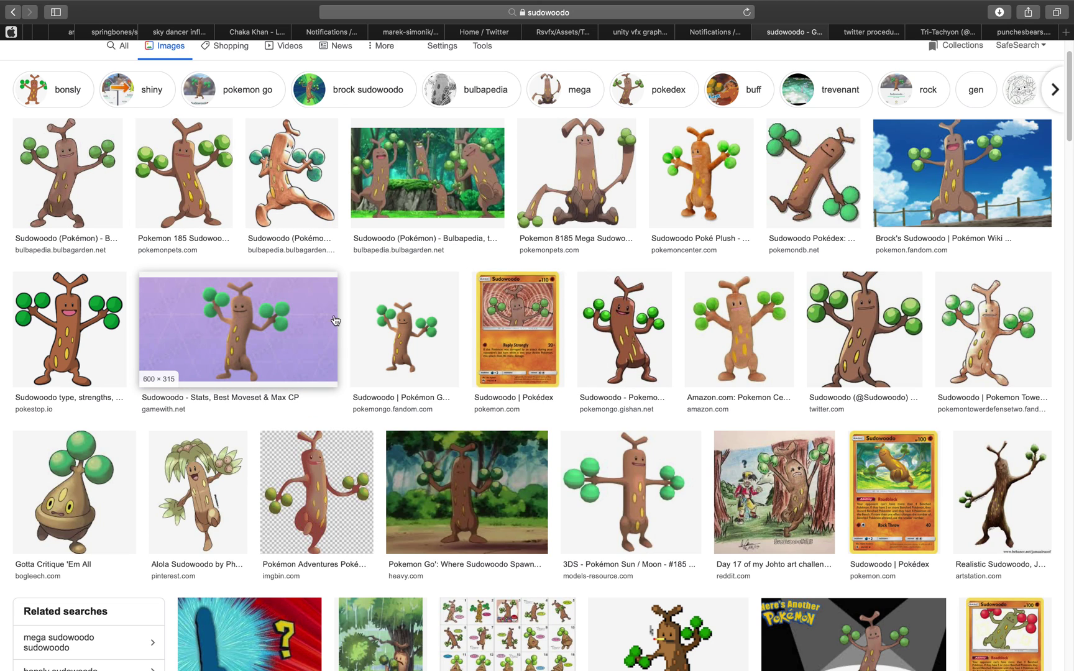
pyautogui.hotkey('ctrl', 'Left')
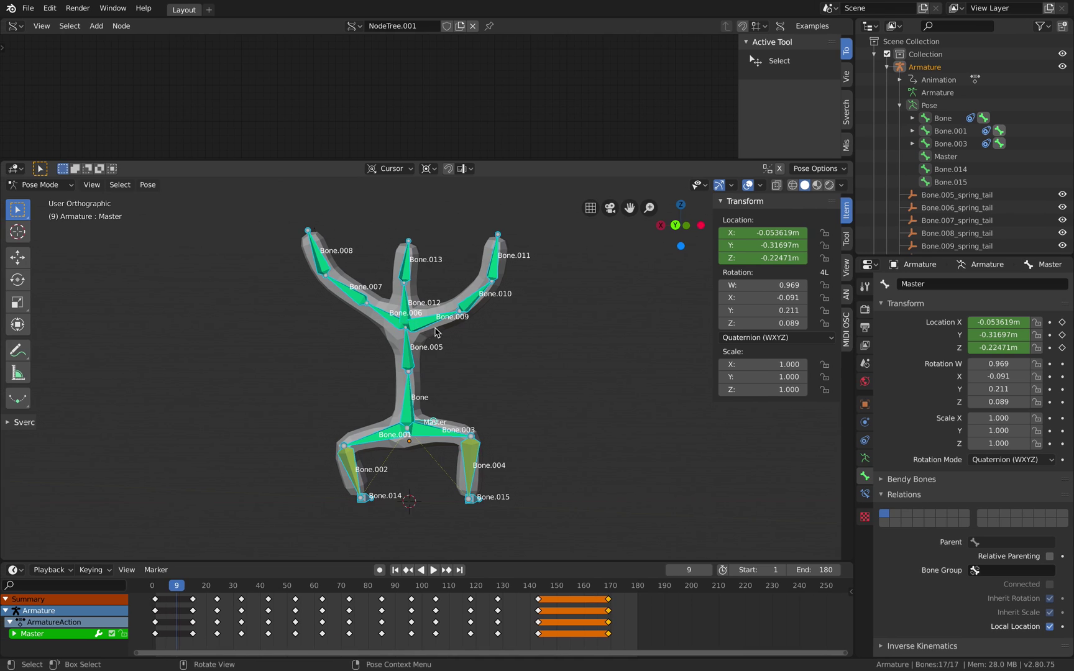
pyautogui.hotkey('ctrl', 'Right')
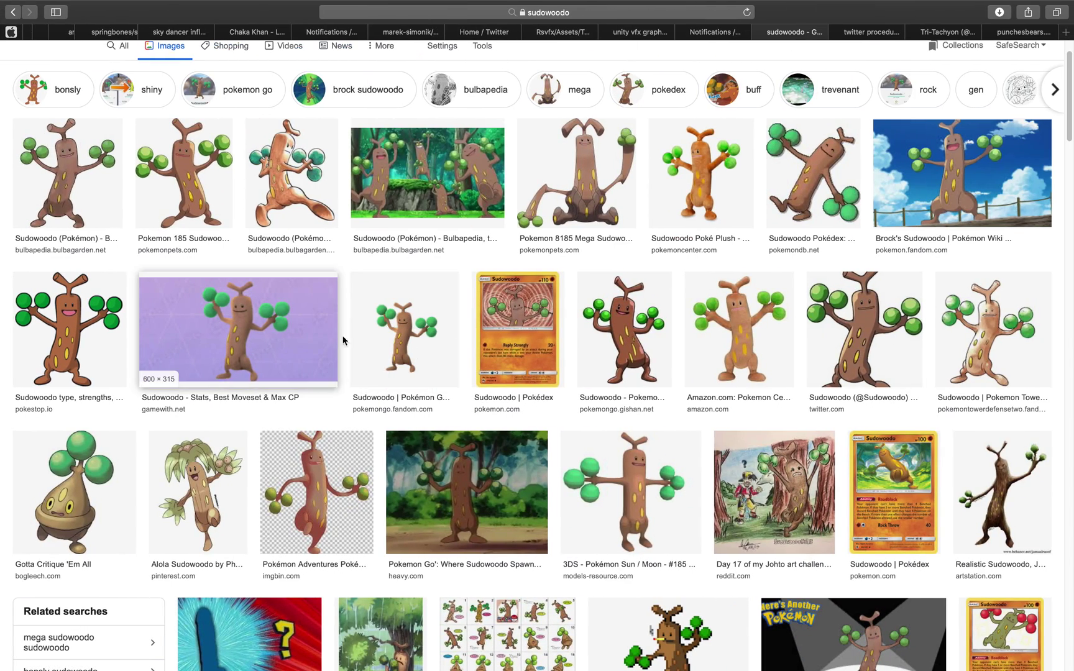
pyautogui.scroll(-1, 649, 446)
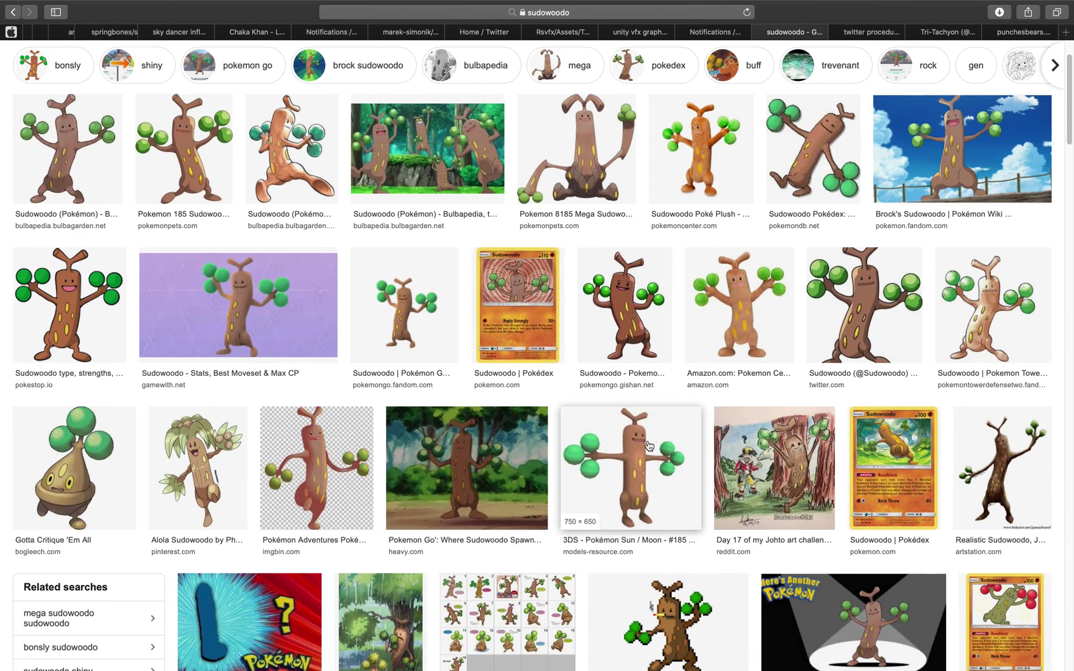
pyautogui.hotkey('ctrl', 'Left')
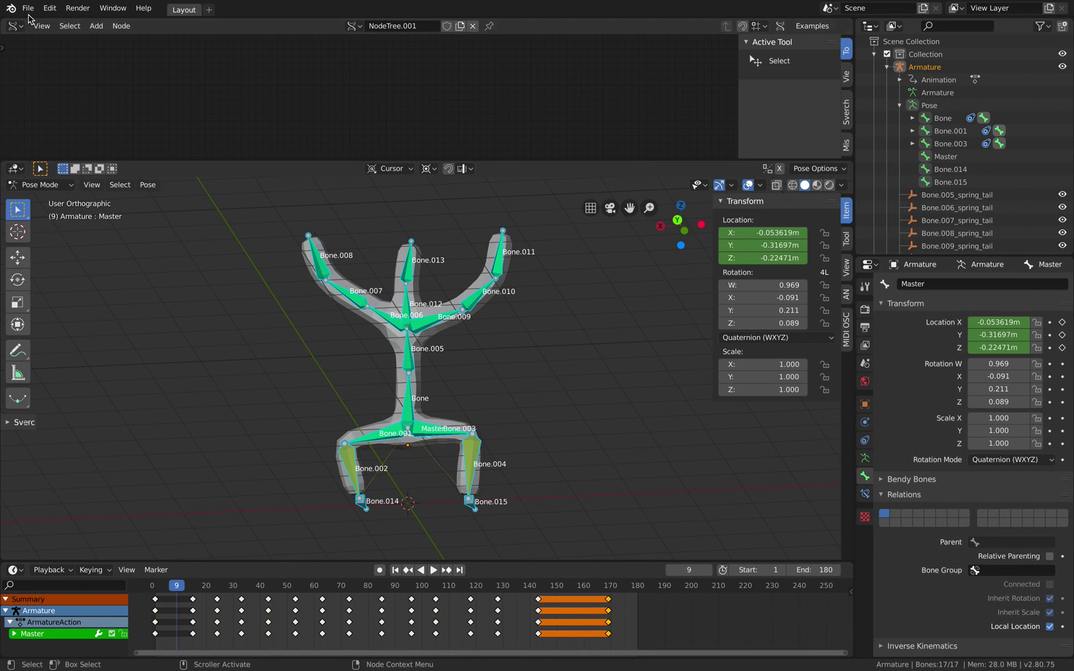
# Start a new scene containing the default cube, camera and light
pyautogui.click(27, 8)
pyautogui.moveTo(38, 24)
pyautogui.click(189, 25)
# Put the default cube in Edit Mode and merge all its vertices at the center into a single point
pyautogui.moveTo(397, 256); pyautogui.dragTo(440, 252, button='middle')
pyautogui.scroll(1, 440, 253)
pyautogui.moveTo(456, 318); pyautogui.dragTo(470, 329, button='middle')
pyautogui.moveTo(395, 363); pyautogui.dragTo(381, 368, button='middle')
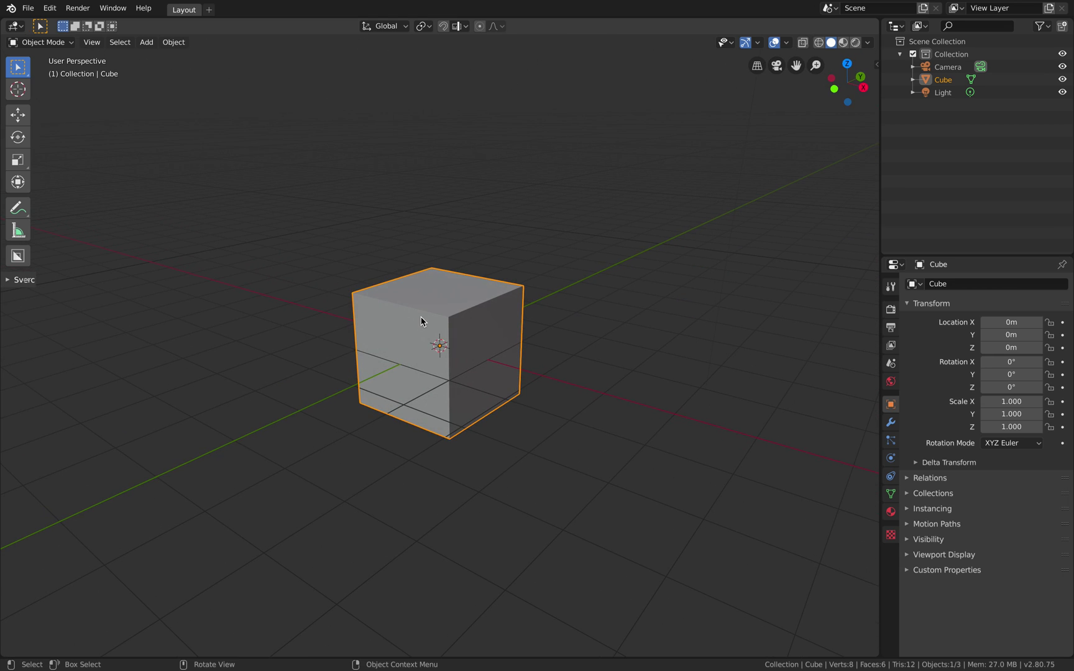
pyautogui.hotkey('ctrl', 'Tab')
pyautogui.click(491, 316)
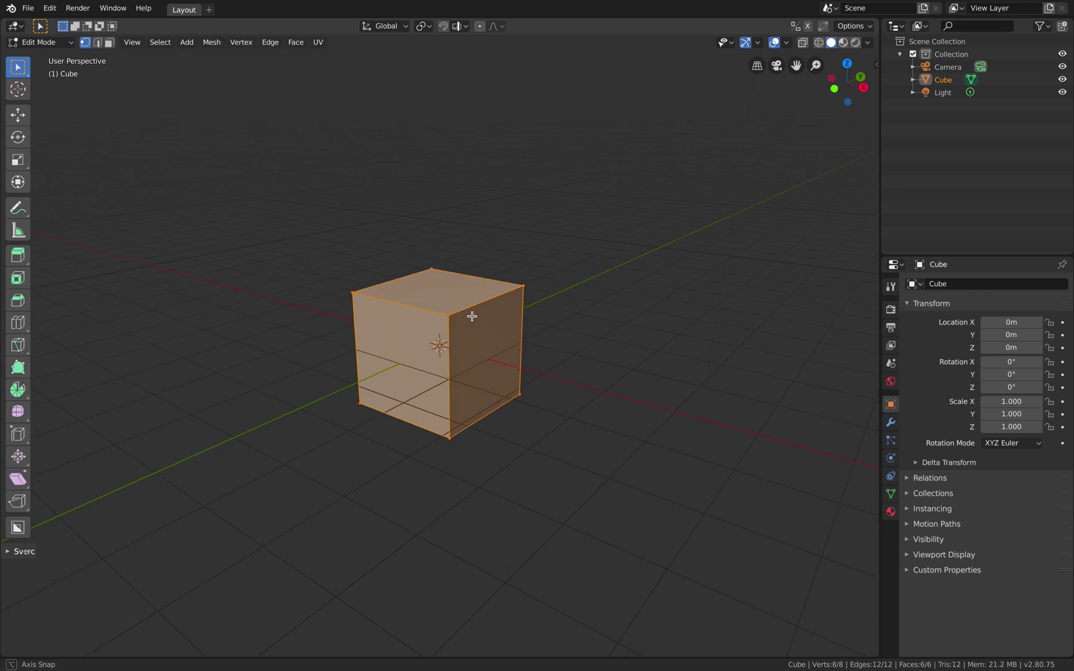
pyautogui.rightClick(470, 307)
pyautogui.moveTo(472, 309)
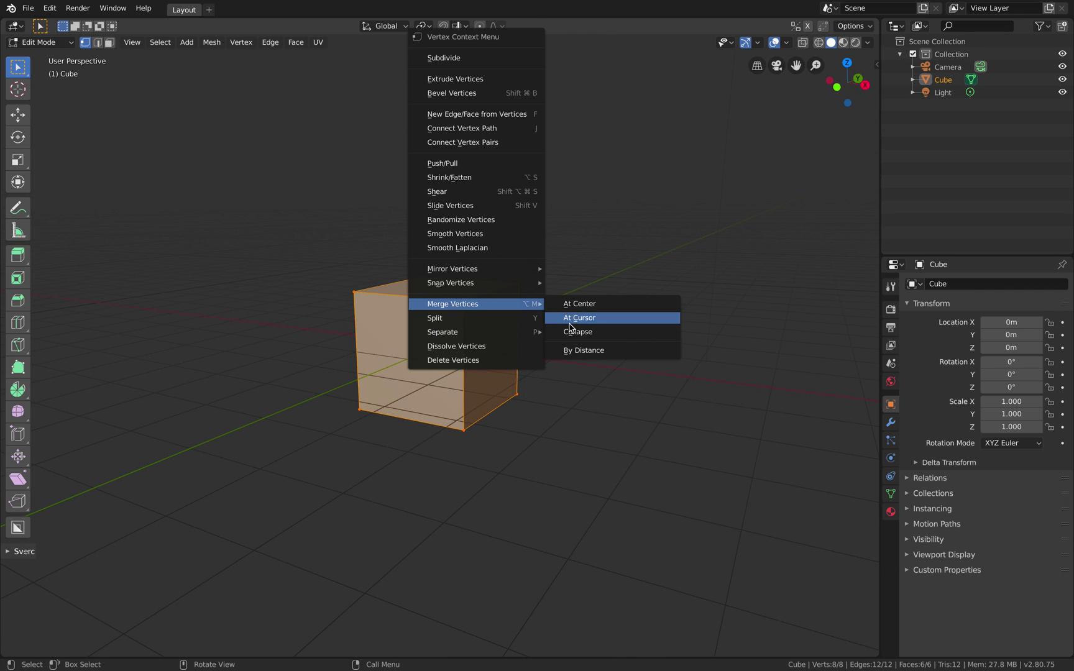
pyautogui.click(566, 305)
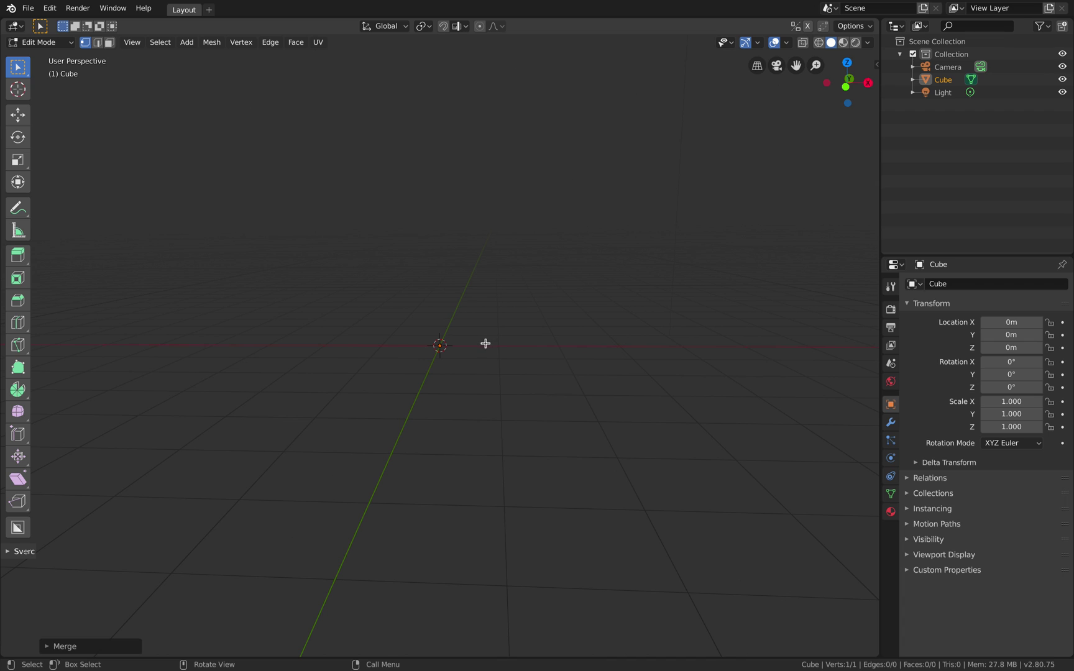
# Extrude the single vertex upward four times to form a vertical trunk of edges
pyautogui.press('e')
pyautogui.click(478, 286)
pyautogui.press('e')
pyautogui.click(472, 243)
pyautogui.press('e')
pyautogui.click(476, 211)
pyautogui.press('e')
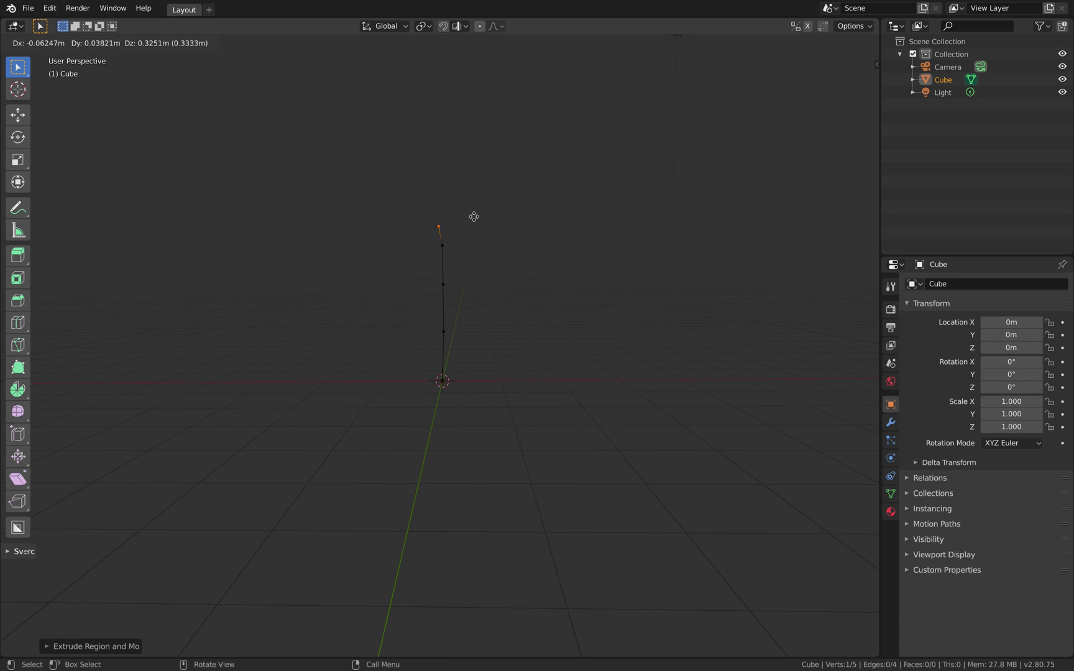
pyautogui.click(476, 198)
# Check the Sudowoodo reference, then extrude one more trunk segment and an antenna angled up to the right
pyautogui.hotkey('ctrl', 'Right')
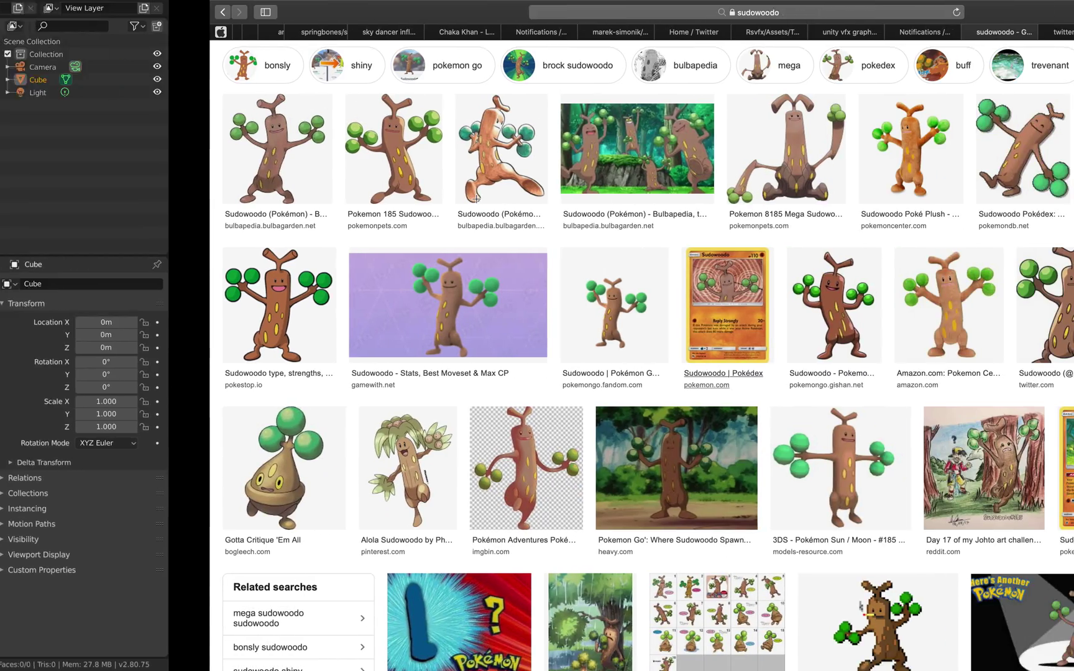
pyautogui.hotkey('ctrl', 'Left')
pyautogui.keyDown('shift'); pyautogui.moveTo(499, 222); pyautogui.dragTo(484, 251, button='middle'); pyautogui.keyUp('shift')
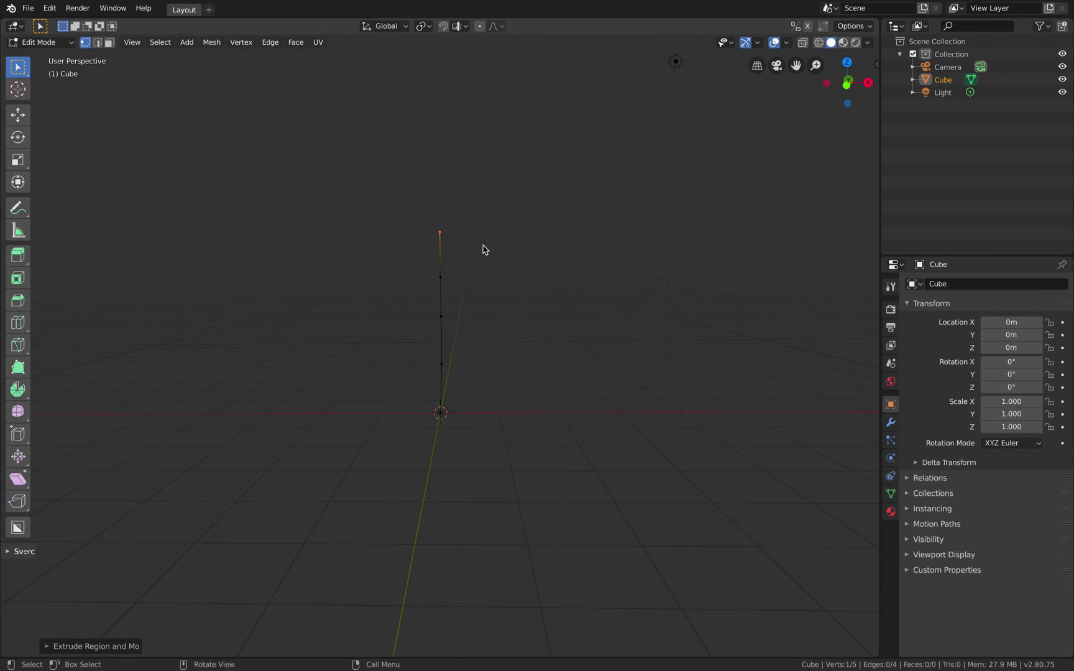
pyautogui.press('e')
pyautogui.click(482, 207)
pyautogui.press('e')
pyautogui.click(505, 173)
# Extrude a two-segment antenna up to the left from the trunk's top vertex
pyautogui.click(443, 203)
pyautogui.press('e')
pyautogui.click(432, 183)
pyautogui.press('e')
pyautogui.click(415, 167)
# From the trunk vertex at shoulder height, extrude a three-segment right arm that bends outward and upward
pyautogui.moveTo(456, 252); pyautogui.dragTo(448, 272, button='middle')
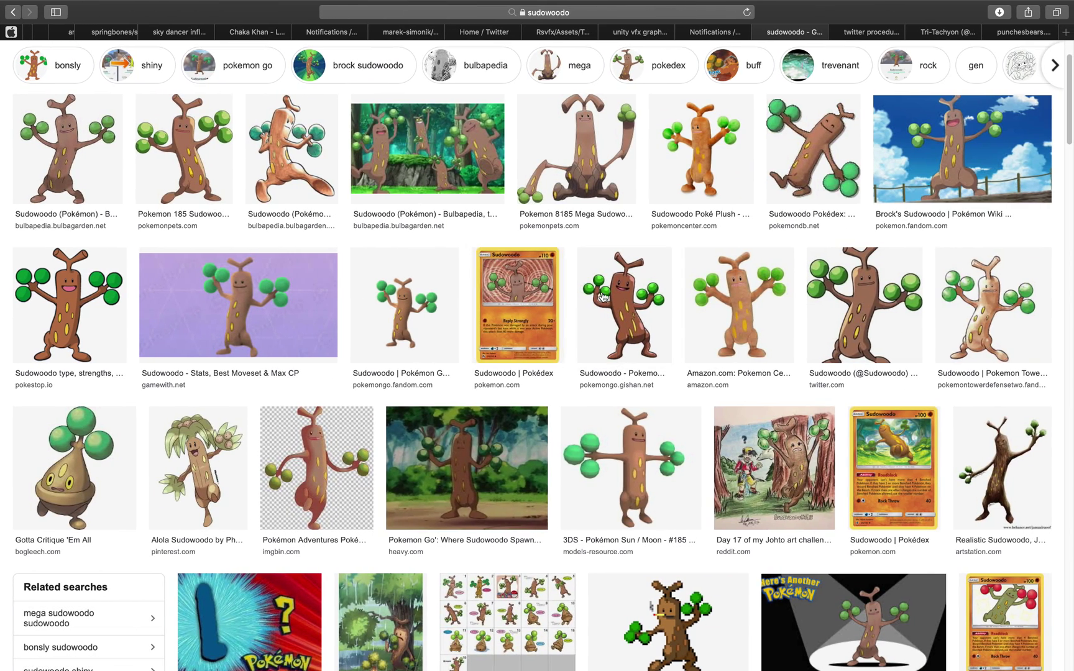
pyautogui.hotkey('ctrl', 'Left')
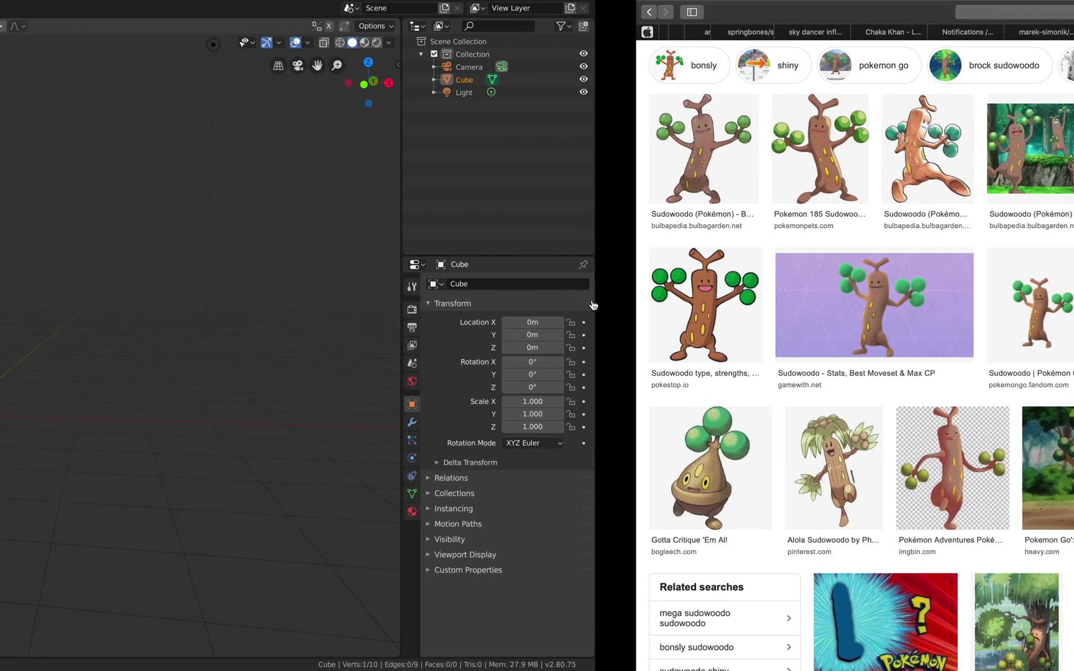
pyautogui.click(441, 277)
pyautogui.press('e')
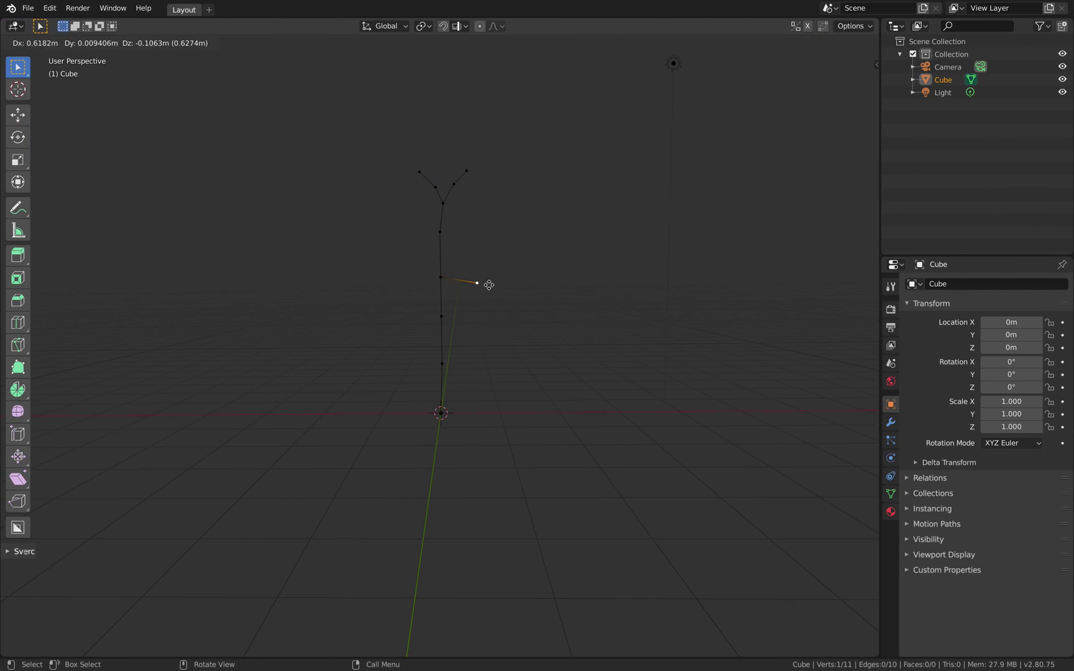
pyautogui.click(487, 280)
pyautogui.press('e')
pyautogui.click(565, 205)
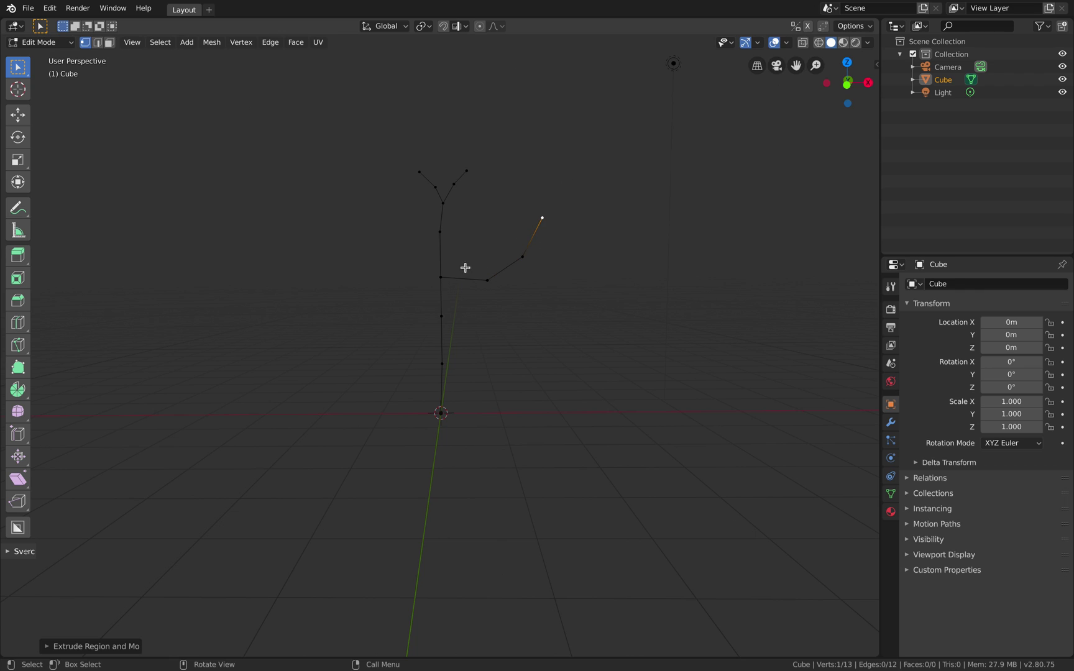
# From the same shoulder vertex, extrude a matching three-segment left arm that bends outward and upward
pyautogui.click(443, 277)
pyautogui.press('e')
pyautogui.click(393, 282)
pyautogui.press('e')
pyautogui.click(371, 254)
pyautogui.press('e')
pyautogui.click(356, 220)
# From the lower trunk vertex at hip height, extrude a three-segment right leg outward and down toward the ground
pyautogui.click(448, 361)
pyautogui.moveTo(472, 360)
pyautogui.mouseDown(button='middle')
pyautogui.moveTo(391, 364)
pyautogui.moveTo(470, 367)
pyautogui.mouseUp(button='middle')
pyautogui.press('e')
pyautogui.click(511, 370)
pyautogui.press('e')
pyautogui.click(529, 389)
pyautogui.press('e')
pyautogui.click(530, 415)
# From the hip vertex, extrude a matching three-segment left leg outward and down toward the ground
pyautogui.click(442, 363)
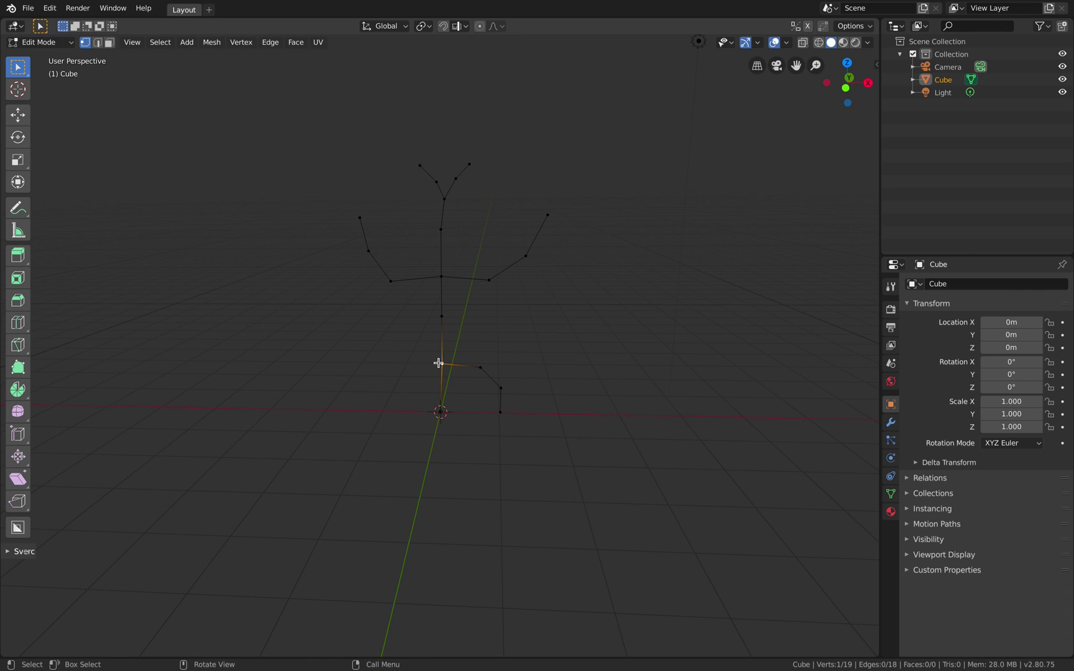
pyautogui.press('e')
pyautogui.click(391, 367)
pyautogui.press('e')
pyautogui.click(375, 387)
pyautogui.press('e')
pyautogui.click(375, 411)
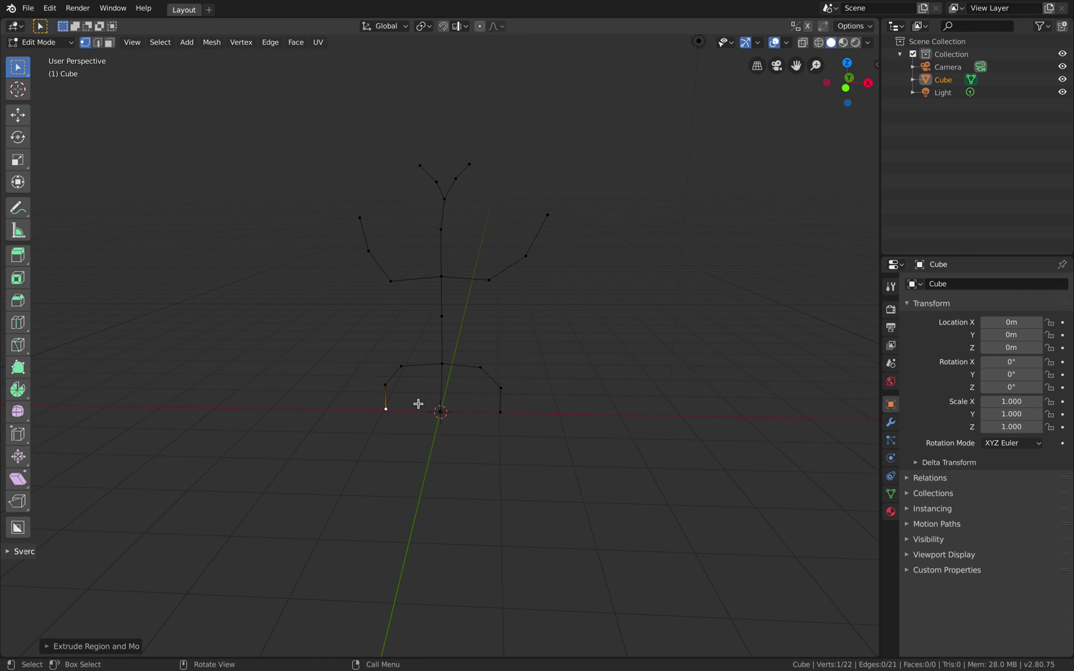
# Move the trunk's bottom vertex up behind the hip joint to form a short stub
pyautogui.moveTo(442, 412); pyautogui.dragTo(436, 354, button='middle')
pyautogui.press('e')
pyautogui.click(476, 350)
# Select the whole skeleton, rotate it about -6° in side view to stand upright, and move it over the origin
pyautogui.press('a')
pyautogui.press('a')
pyautogui.press('a')
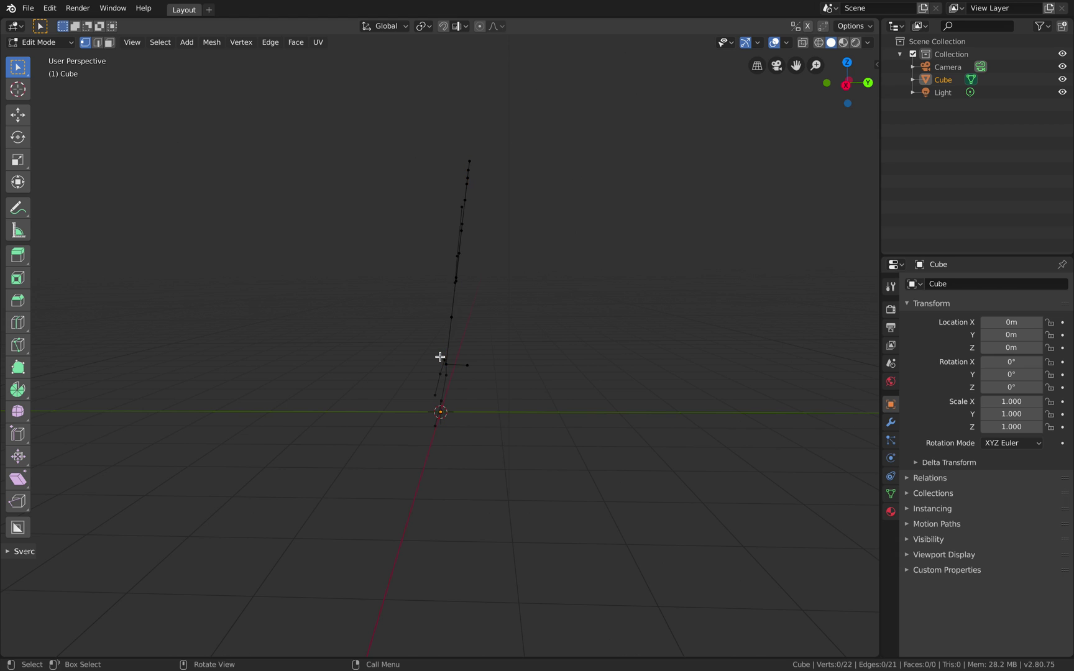
pyautogui.moveTo(503, 324); pyautogui.dragTo(504, 314, button='middle')
pyautogui.press('r')
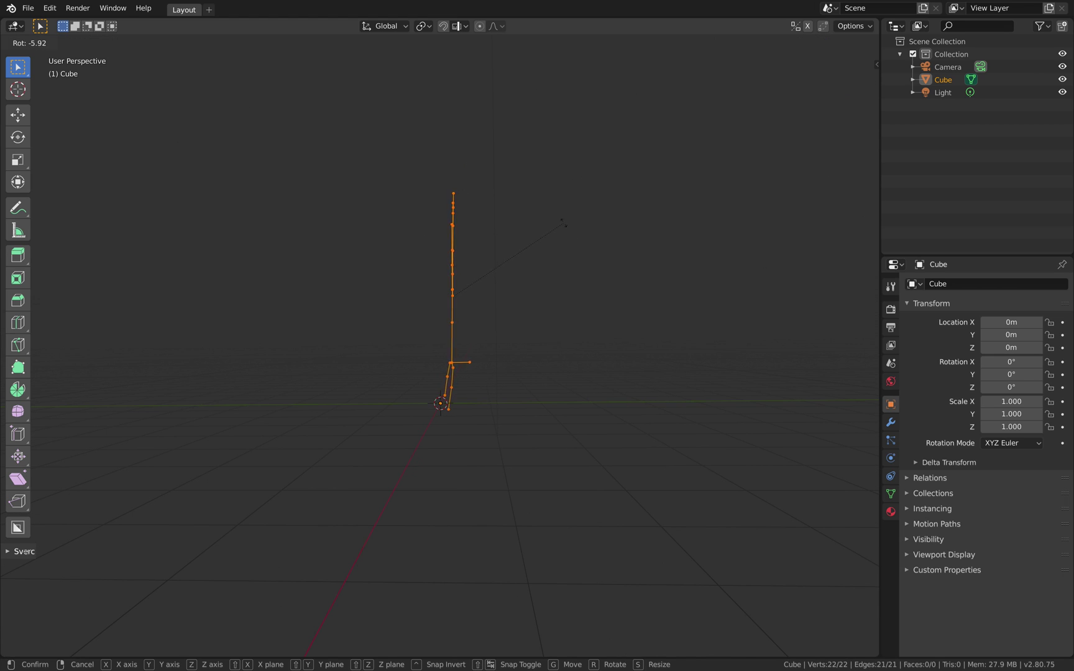
pyautogui.click(559, 221)
pyautogui.press('g')
pyautogui.click(526, 246)
pyautogui.moveTo(527, 246); pyautogui.dragTo(515, 287, button='middle')
# Return to Object Mode and add a Skin modifier to the edge skeleton
pyautogui.hotkey('ctrl', 'Tab')
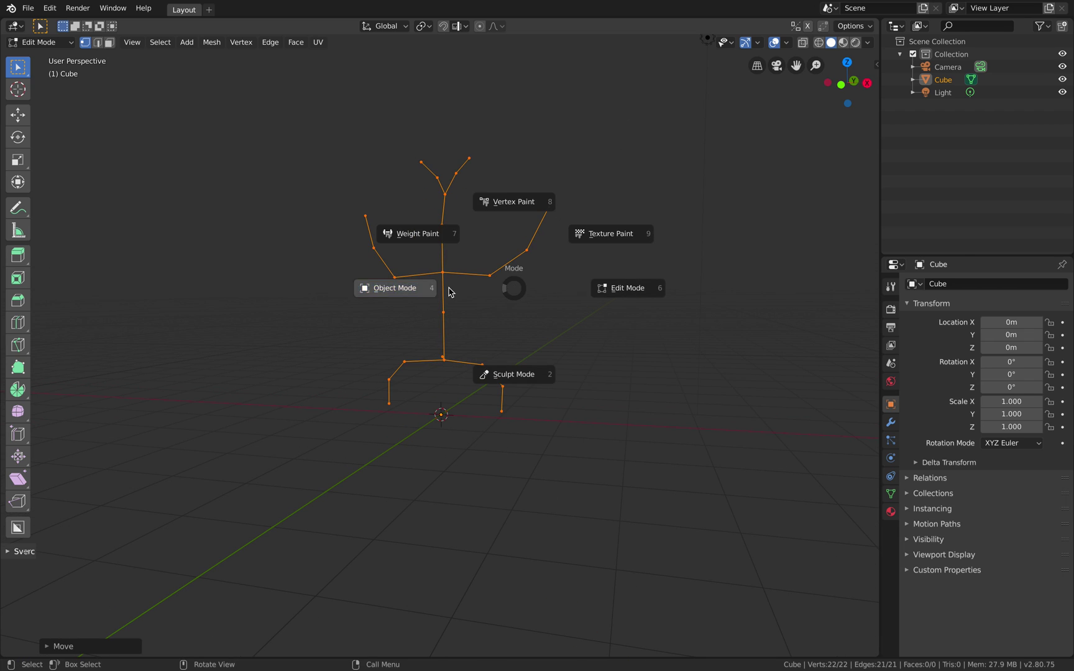
pyautogui.click(453, 294)
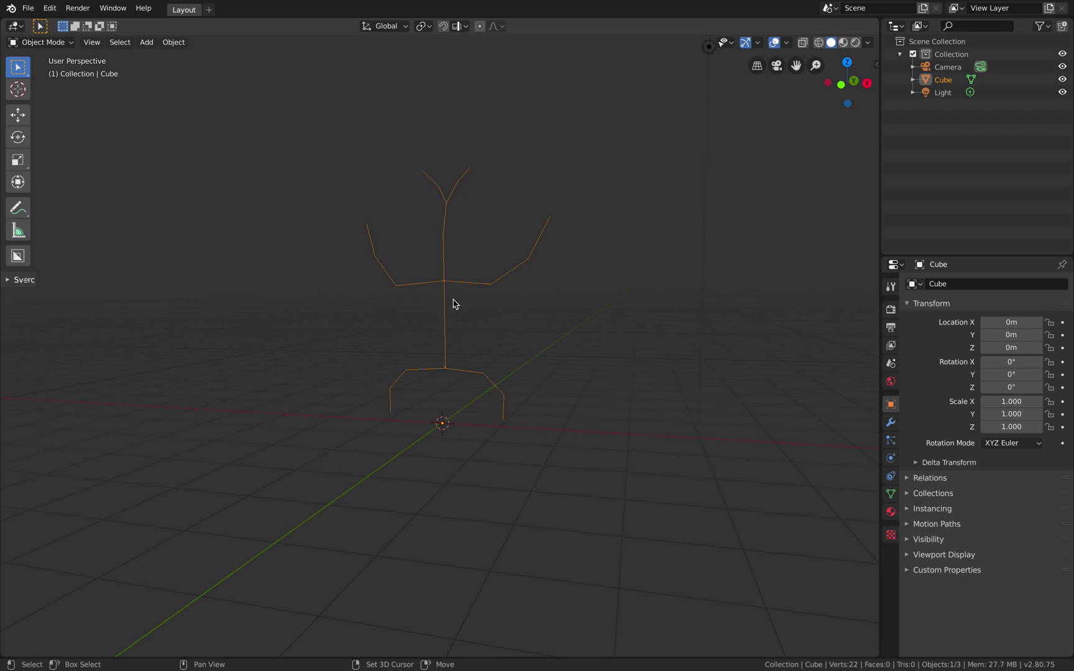
pyautogui.click(890, 422)
pyautogui.click(954, 284)
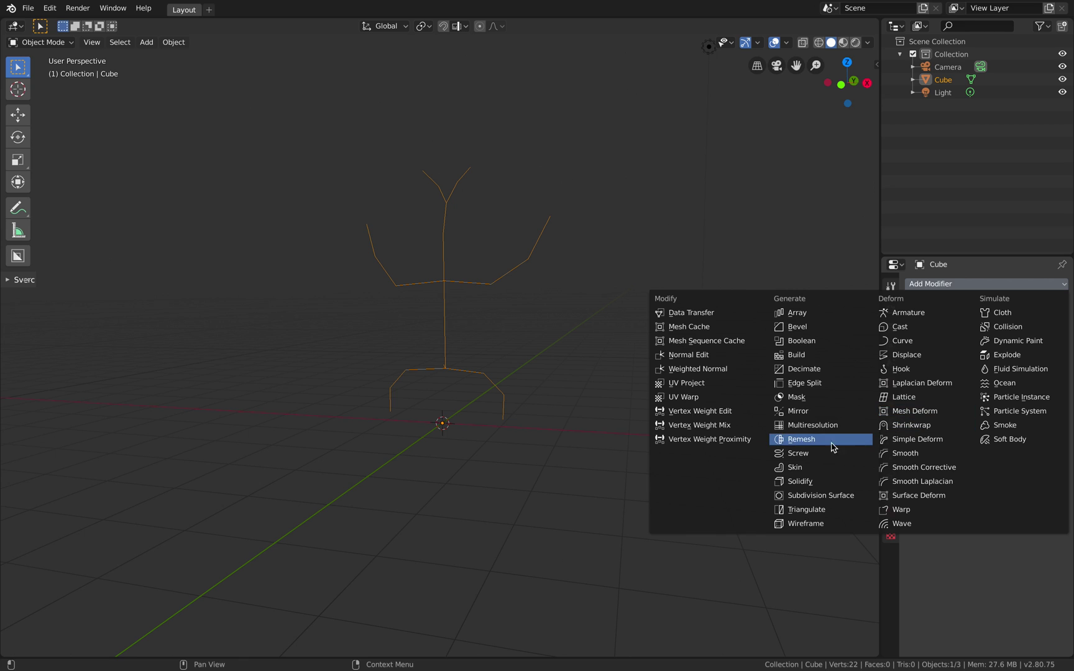
pyautogui.moveTo(597, 357); pyautogui.dragTo(570, 345, button='middle')
pyautogui.moveTo(427, 287); pyautogui.dragTo(449, 293, button='middle')
pyautogui.click(1000, 284)
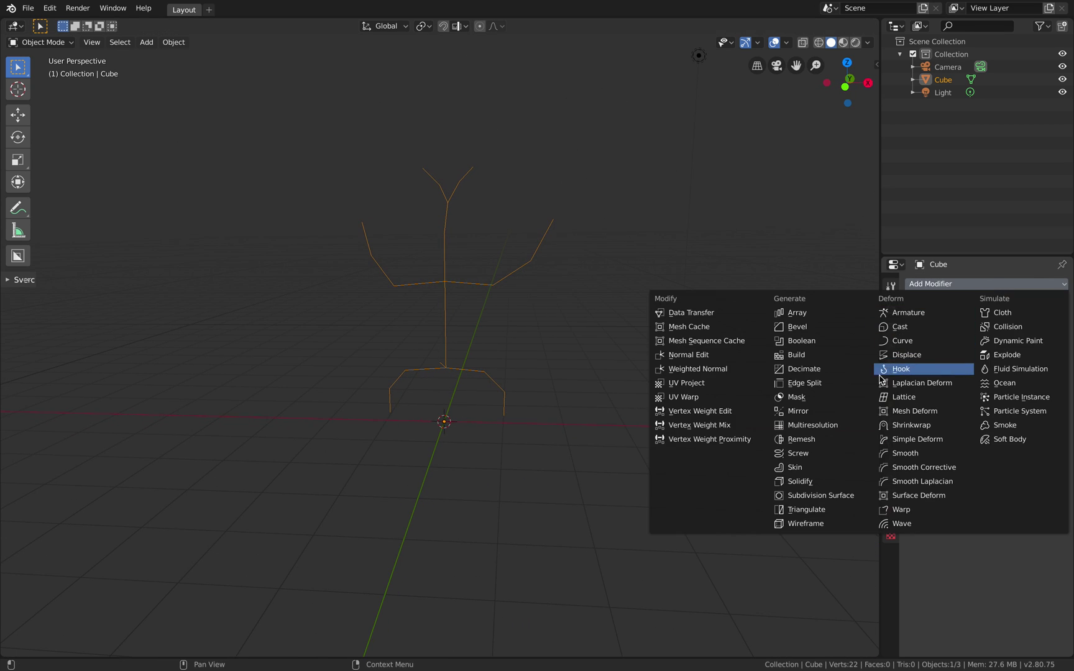
pyautogui.click(794, 466)
pyautogui.moveTo(492, 341)
pyautogui.mouseDown(button='middle')
pyautogui.moveTo(508, 343)
pyautogui.moveTo(497, 342)
pyautogui.mouseUp(button='middle')
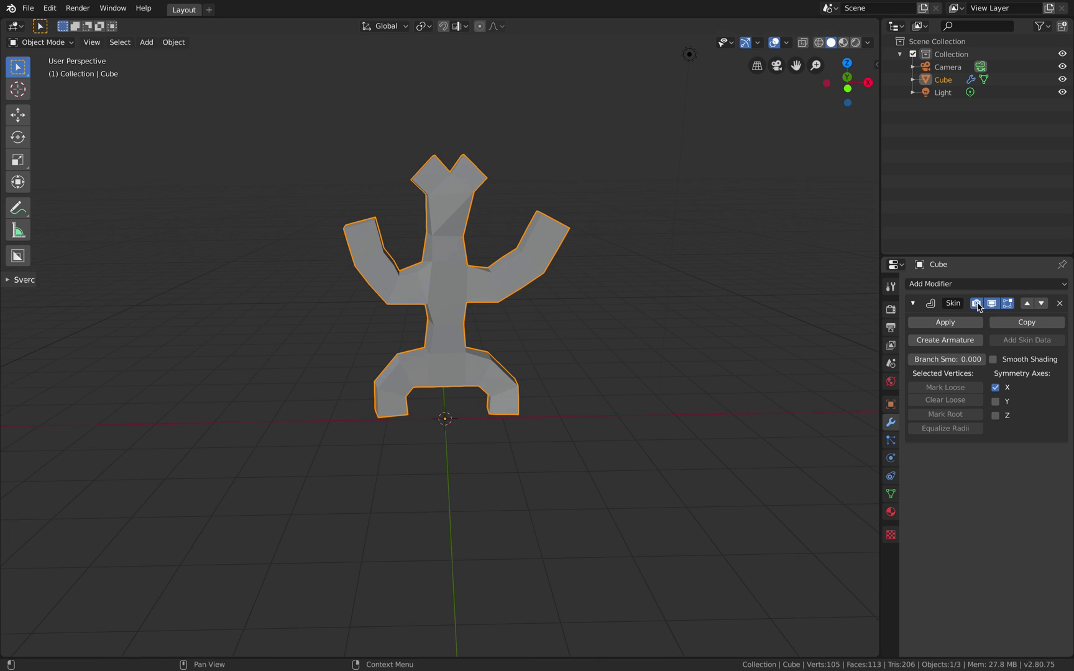
# Widen the properties area, enable X-ray display, and put the skinned figure back in Edit Mode
pyautogui.moveTo(879, 224); pyautogui.dragTo(833, 223)
pyautogui.moveTo(550, 301); pyautogui.dragTo(501, 297, button='middle')
pyautogui.scroll(2, 444, 276)
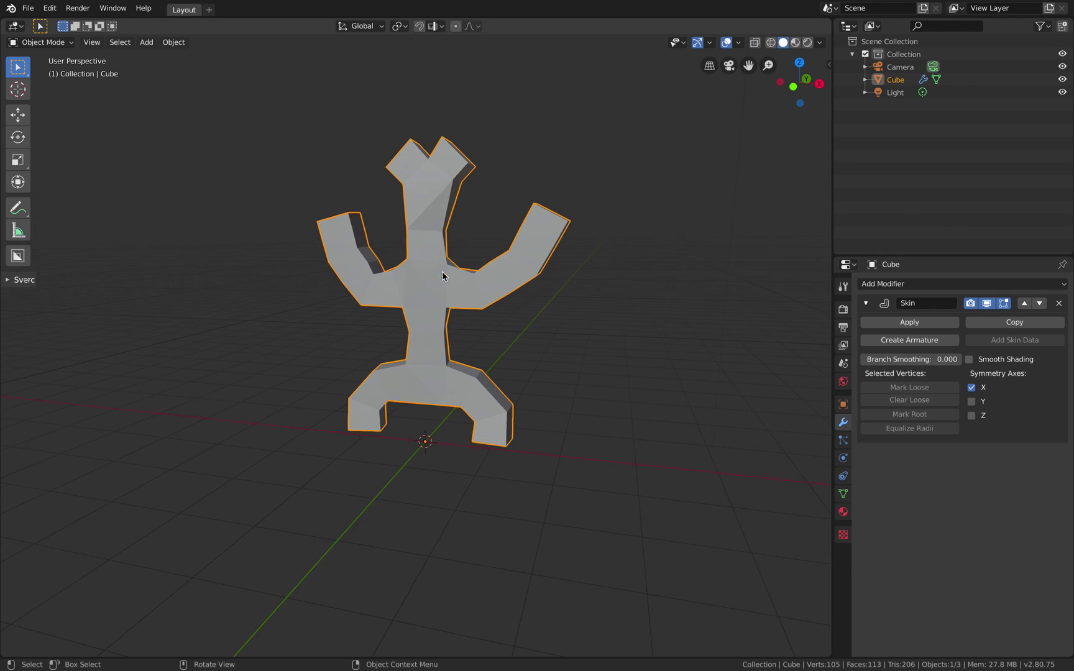
pyautogui.click(754, 42)
pyautogui.moveTo(652, 106); pyautogui.dragTo(436, 175, button='middle')
pyautogui.hotkey('ctrl', 'Tab')
pyautogui.click(511, 197)
# Reduce the skin radius at the head vertex where the two antennae branch
pyautogui.click(434, 164)
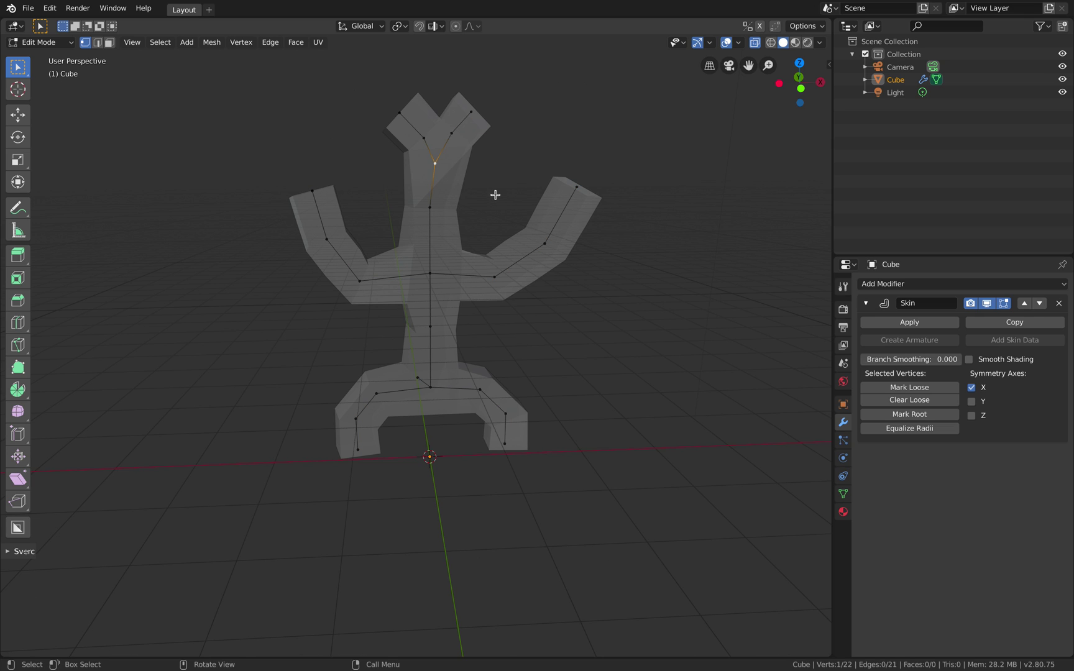
pyautogui.press('s')
pyautogui.click(487, 180)
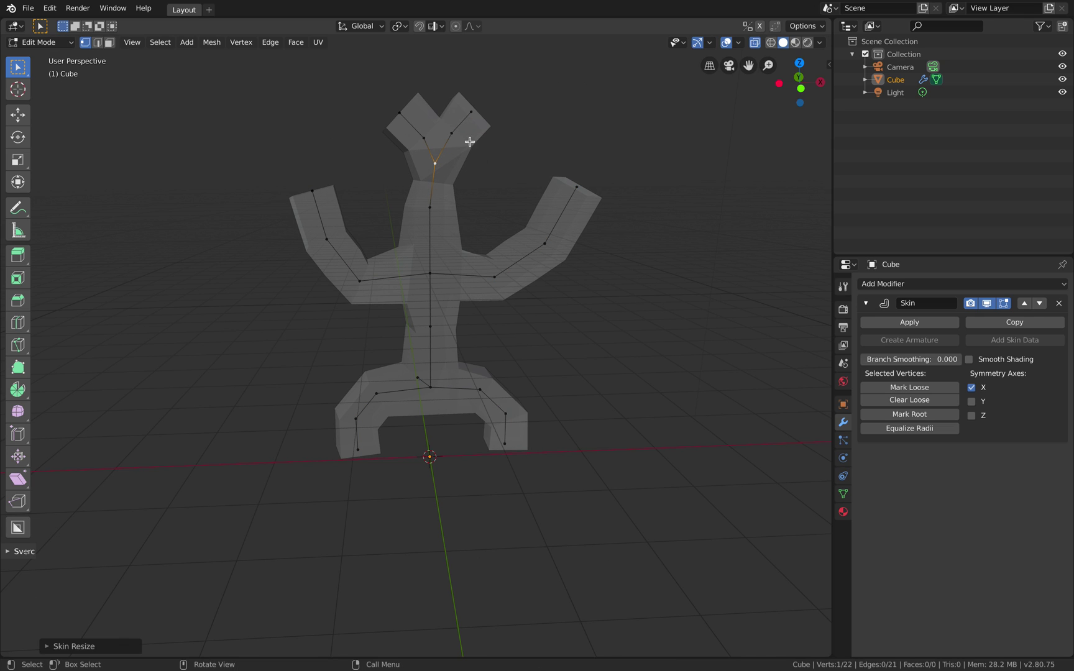
# Reduce the skin radius at the right antenna's middle and tip vertices
pyautogui.click(453, 132)
pyautogui.hotkey('ctrl', 'a')
pyautogui.click(482, 120)
pyautogui.click(472, 112)
pyautogui.moveTo(497, 124); pyautogui.dragTo(480, 127, button='middle')
pyautogui.hotkey('ctrl', 'a')
pyautogui.click(475, 125)
# Reduce the skin radius at the left antenna's tip vertex
pyautogui.click(400, 115)
pyautogui.hotkey('ctrl', 'a')
pyautogui.click(437, 142)
# Spread the antennae by moving both middle vertices and the right tip vertex outward
pyautogui.click(424, 140)
pyautogui.press('g')
pyautogui.click(409, 146)
pyautogui.click(452, 133)
pyautogui.press('g')
pyautogui.click(474, 112)
pyautogui.press('g')
pyautogui.click(484, 110)
# Scale the skin radius at the left antenna's middle vertex to about 0.61
pyautogui.click(413, 140)
pyautogui.hotkey('ctrl', 'a')
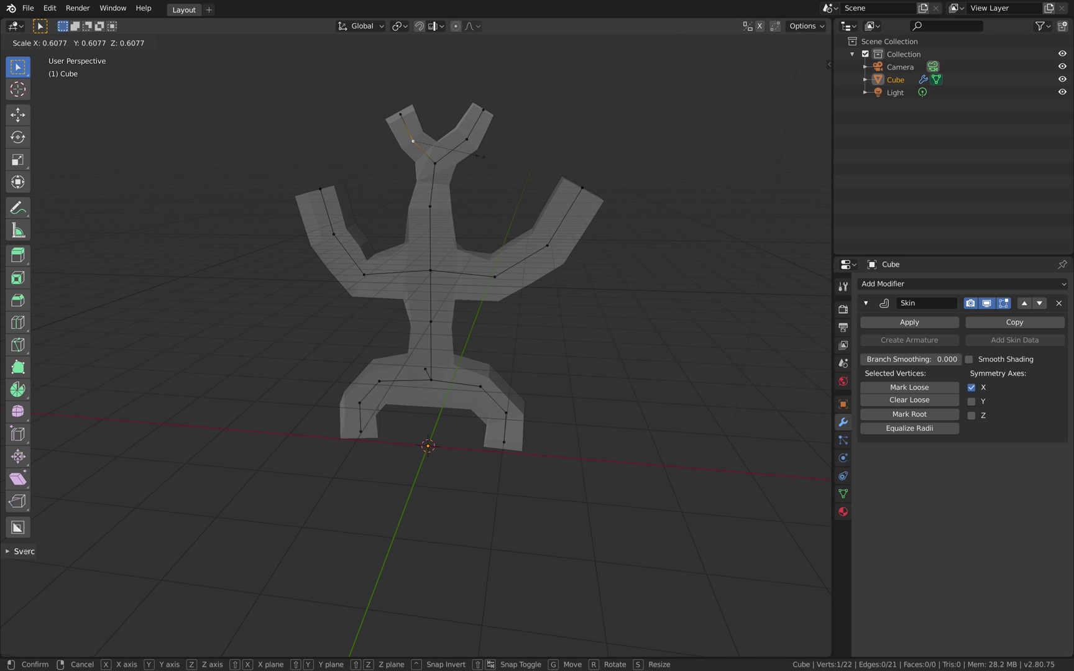
pyautogui.click(481, 156)
# Compare the skinned figure's proportions with the Sudowoodo reference images in the browser
pyautogui.click(483, 114)
pyautogui.moveTo(554, 221); pyautogui.dragTo(545, 231, button='middle')
pyautogui.hotkey('ctrl', 'Right')
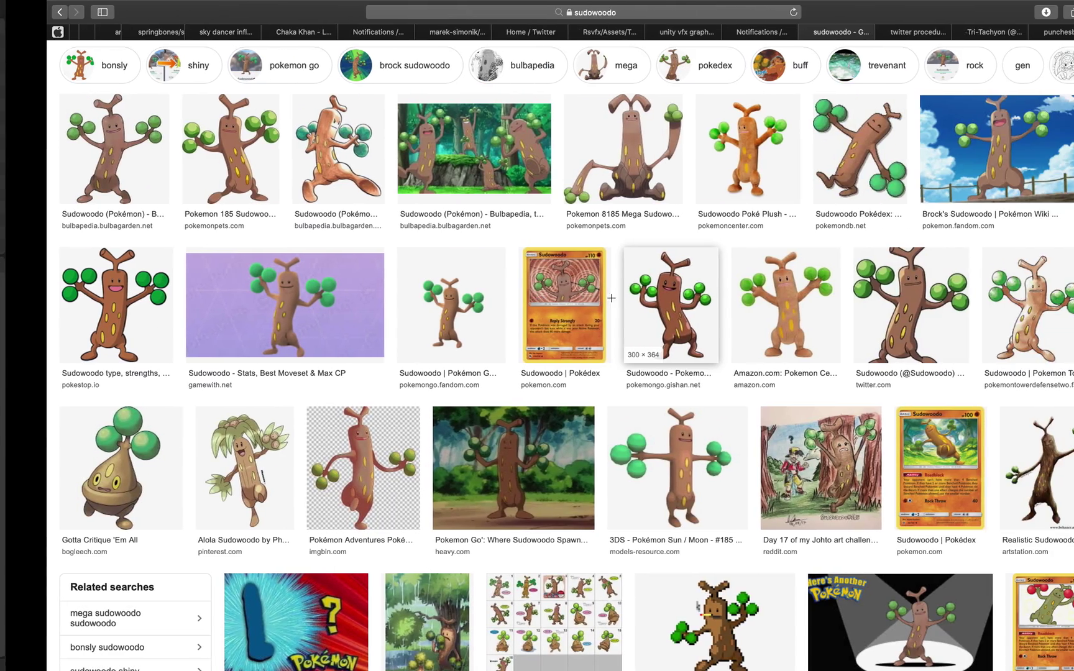
pyautogui.hotkey('ctrl', 'Left')
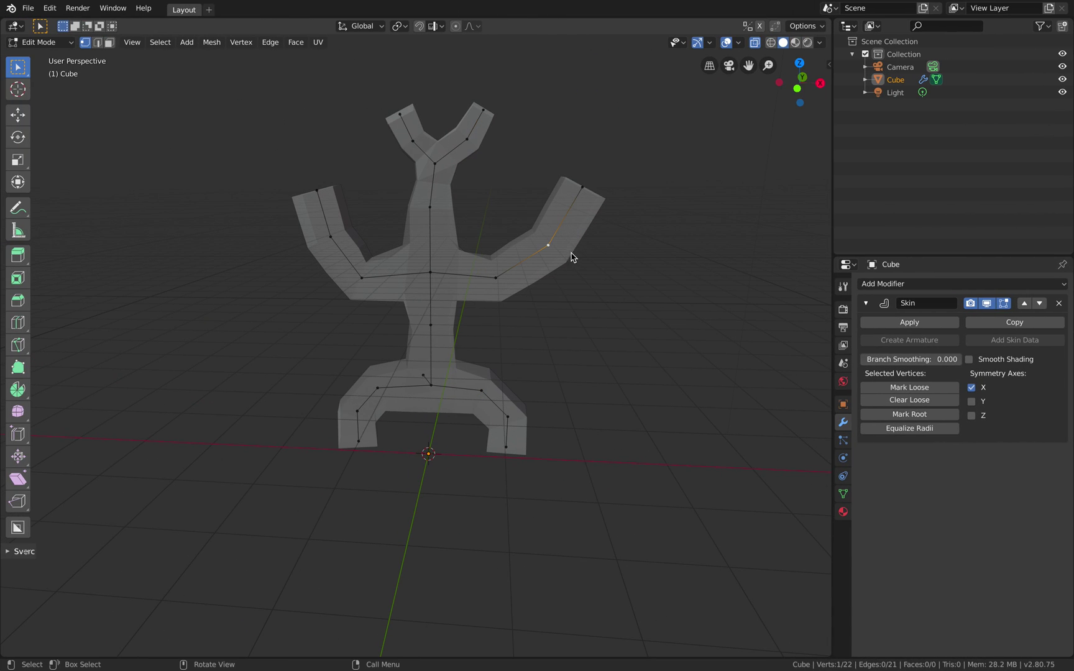
# Reduce the skin radius at both elbow vertices and move the left arm's tip vertex slightly up and outward
pyautogui.hotkey('ctrl', 'a')
pyautogui.click(511, 269)
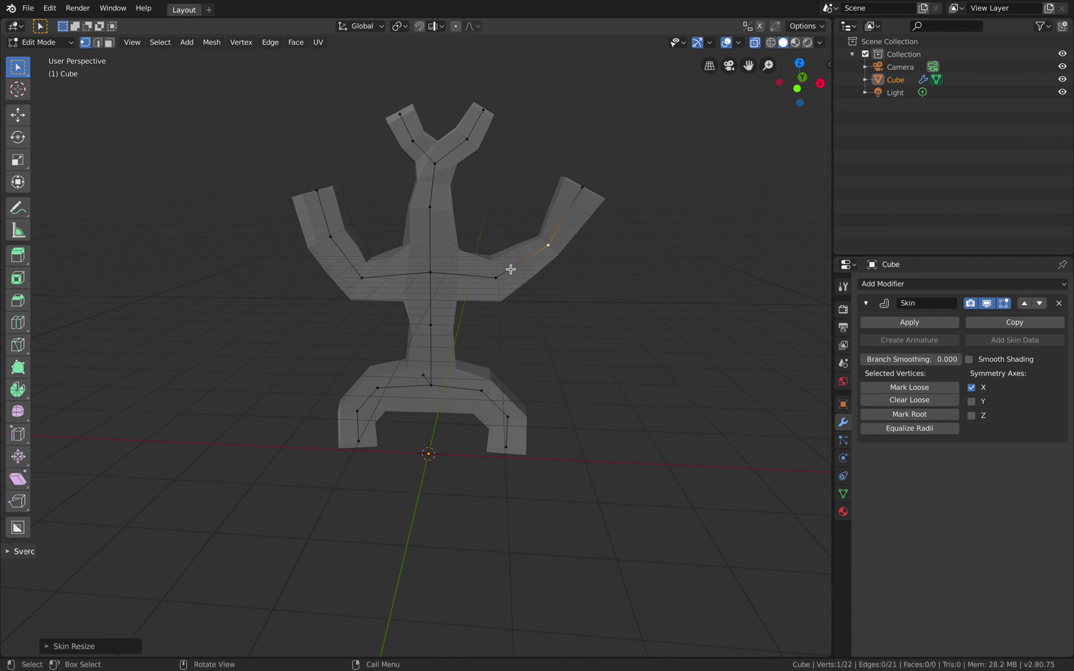
pyautogui.click(330, 237)
pyautogui.hotkey('ctrl', 'a')
pyautogui.click(332, 206)
pyautogui.moveTo(314, 192); pyautogui.dragTo(307, 185)
# Reduce the skin radius at the knee vertices of both legs
pyautogui.click(582, 186)
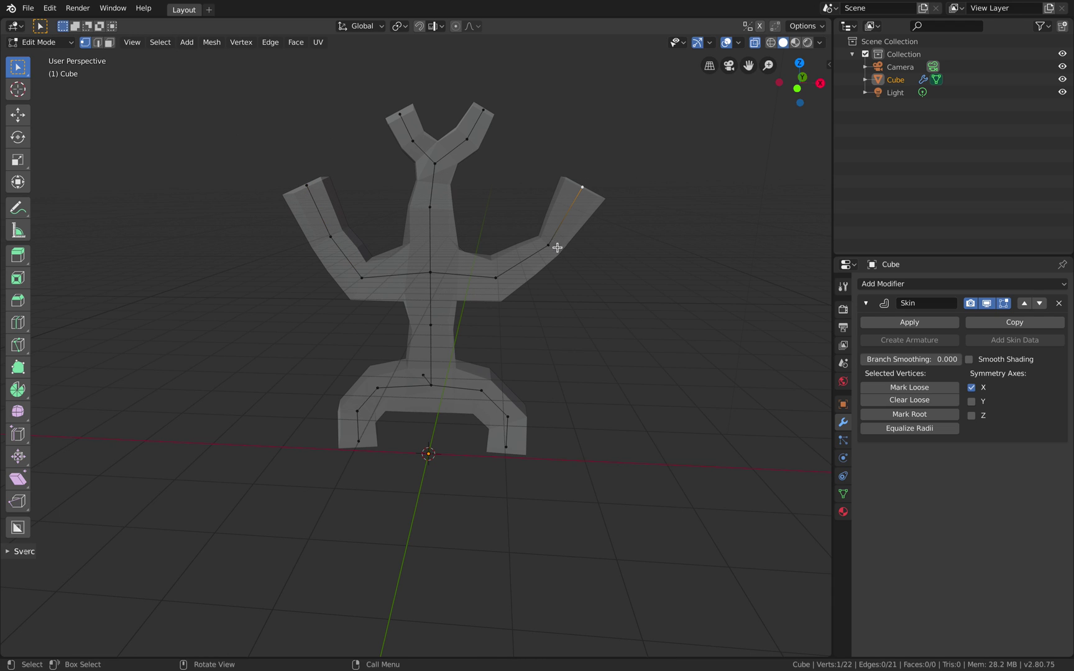
pyautogui.hotkey('ctrl', 'a')
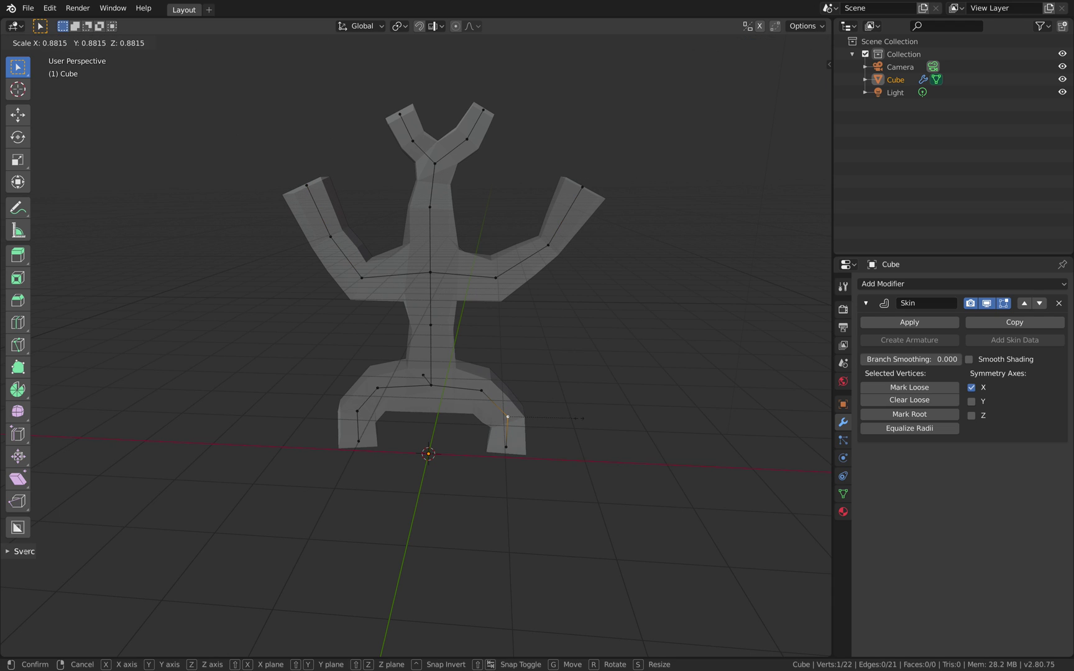
pyautogui.click(405, 419)
pyautogui.click(358, 411)
pyautogui.hotkey('ctrl', 'a')
pyautogui.click(400, 409)
# Check the Sudowoodo reference images in the browser against the adjusted arms and legs
pyautogui.moveTo(401, 407); pyautogui.dragTo(430, 385, button='middle')
pyautogui.hotkey('ctrl', 'Right')
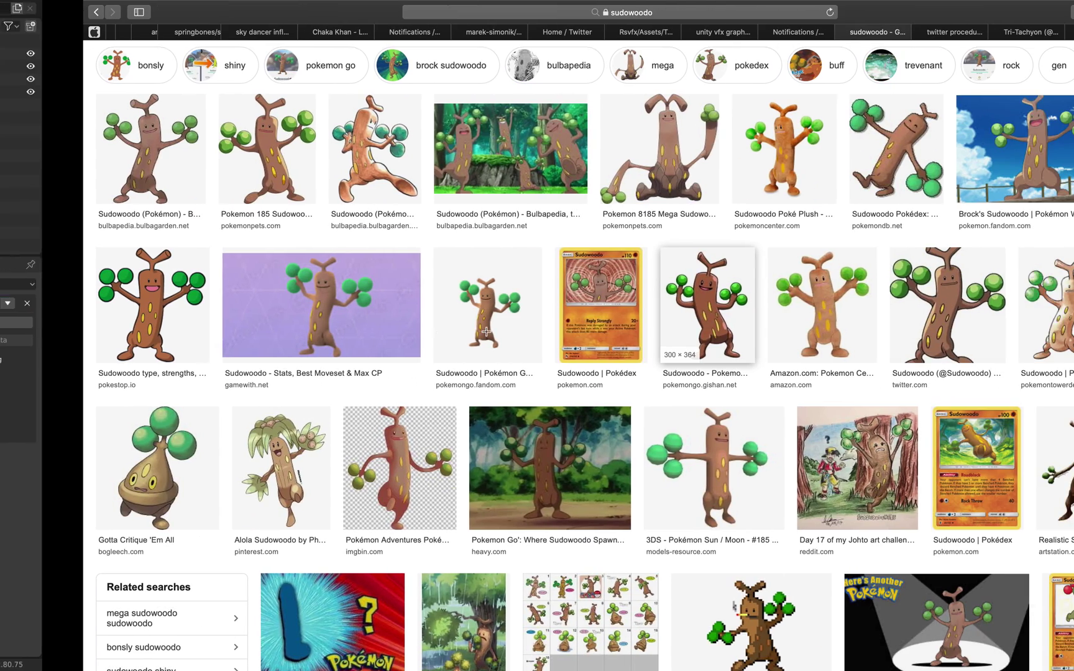
pyautogui.hotkey('ctrl', 'Left')
pyautogui.moveTo(468, 335); pyautogui.dragTo(479, 300, button='middle')
# Switch the figure to Object Mode and create an armature from its Skin modifier
pyautogui.click(71, 54)
pyautogui.click(66, 53)
pyautogui.moveTo(397, 221); pyautogui.dragTo(472, 240, button='middle')
pyautogui.moveTo(774, 320); pyautogui.dragTo(767, 319, button='middle')
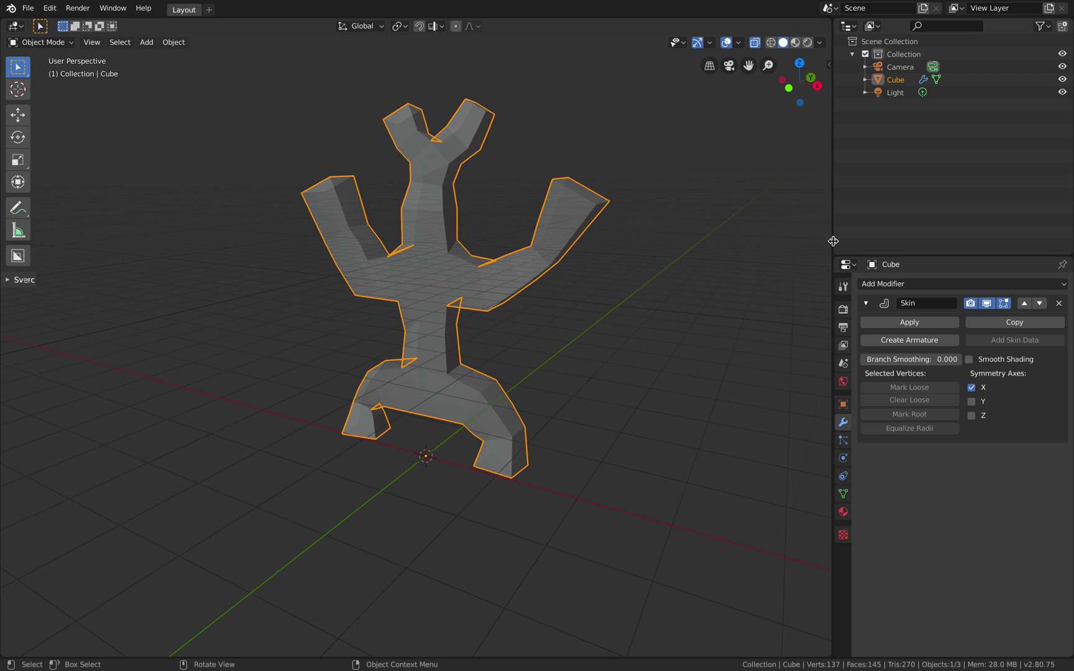
pyautogui.moveTo(832, 242); pyautogui.dragTo(809, 245)
pyautogui.click(880, 341)
pyautogui.press('KP_1')
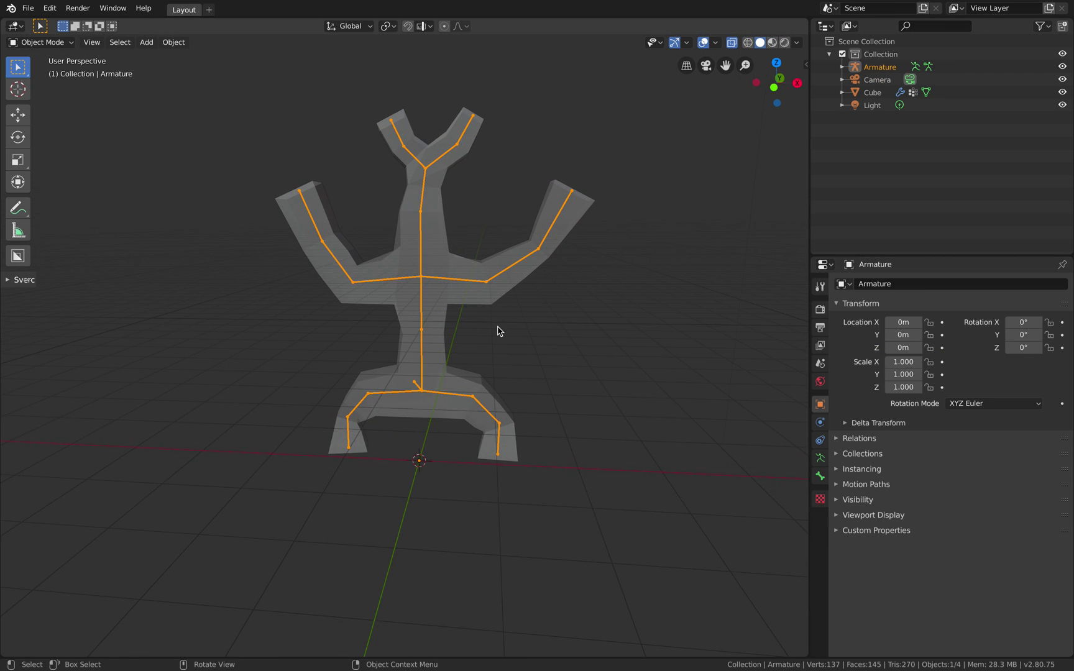
# Save the scene to the Desktop as rough_sudo_001.blend
pyautogui.hotkey('ctrl', 's')
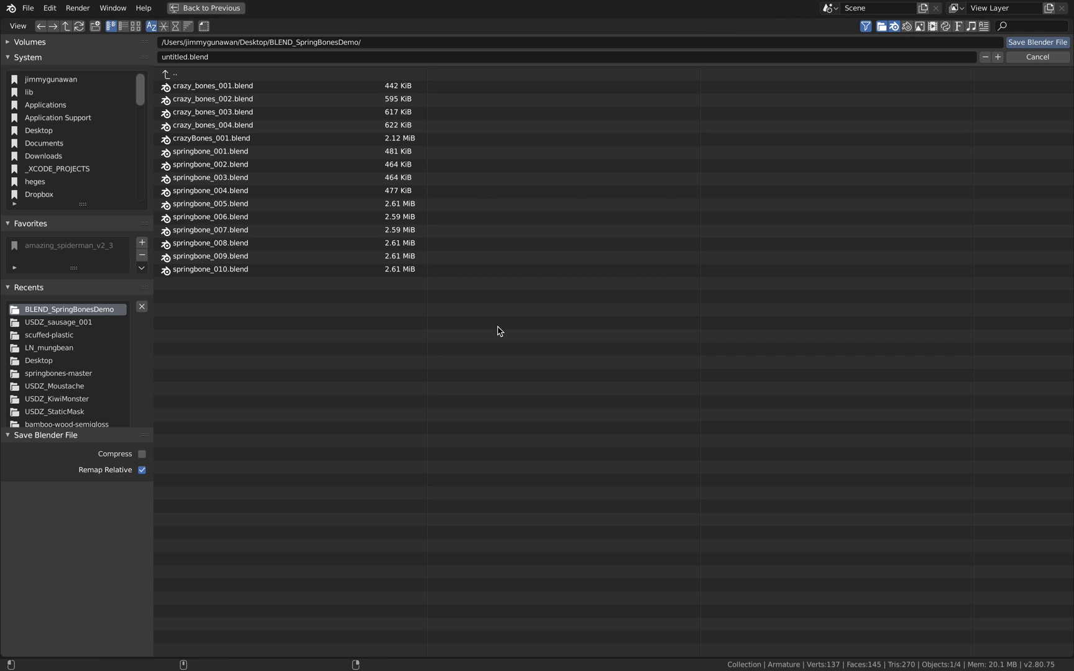
pyautogui.click(61, 131)
pyautogui.click(175, 58)
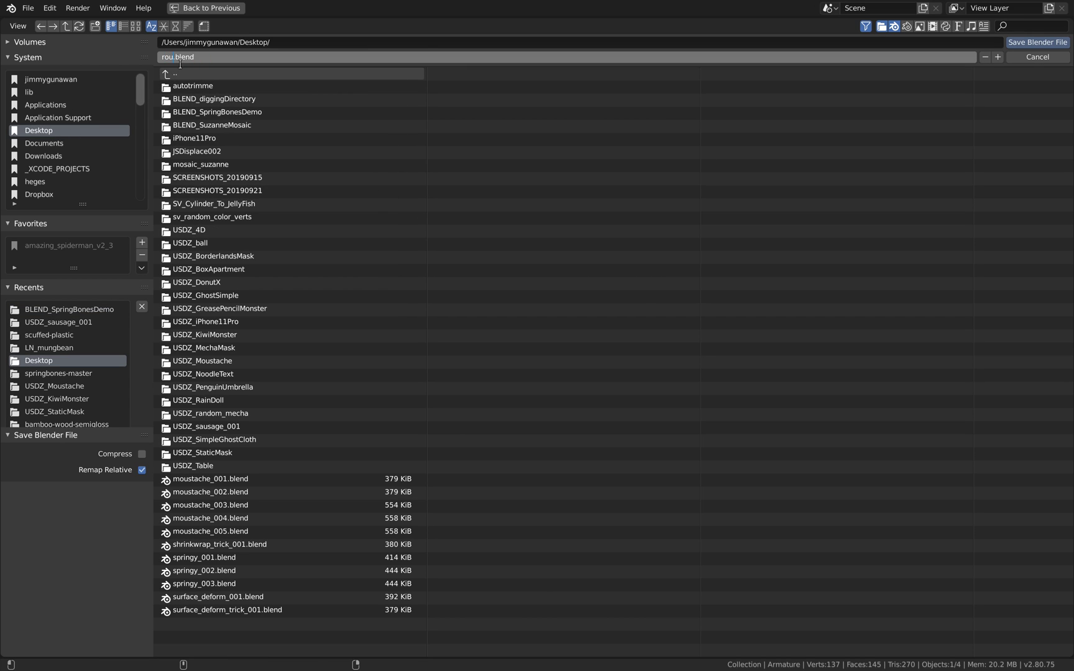
pyautogui.write('rough_sudo_001')
pyautogui.press('Return')
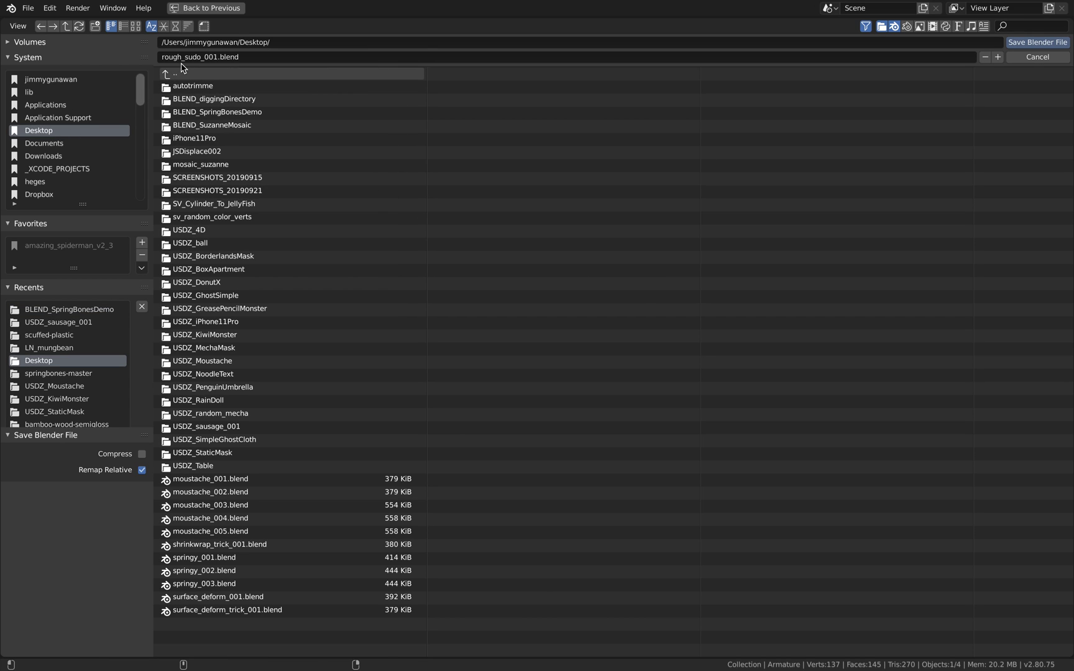
pyautogui.click(1037, 42)
# Switch the armature to Pose Mode and try rotating the upper torso bone
pyautogui.moveTo(398, 297); pyautogui.dragTo(446, 325, button='middle')
pyautogui.click(64, 44)
pyautogui.click(39, 85)
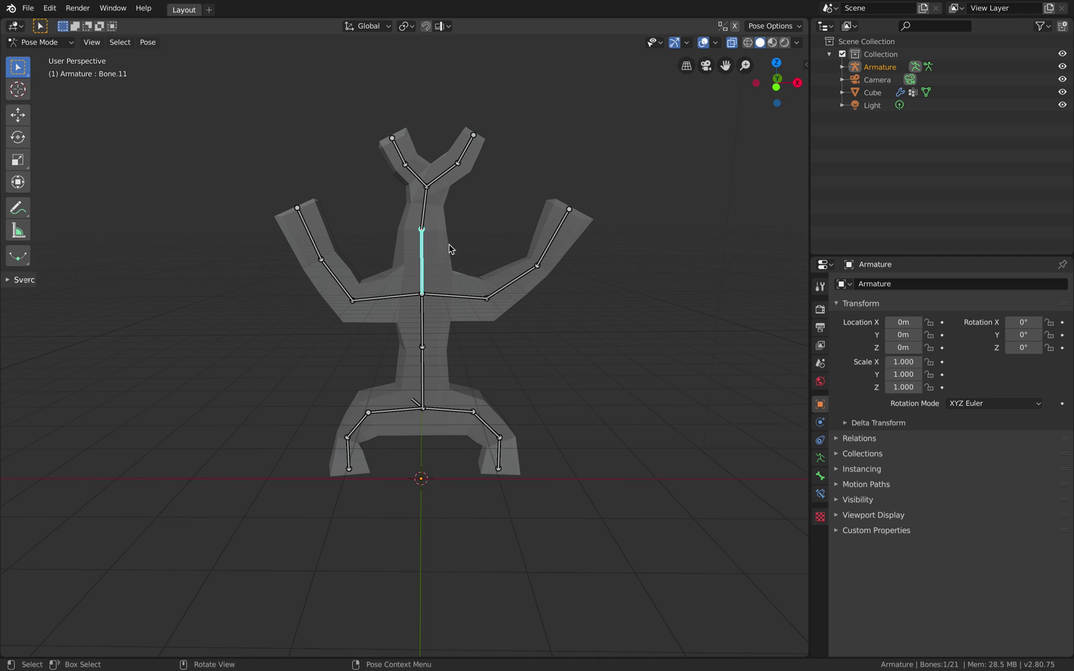
pyautogui.press('r')
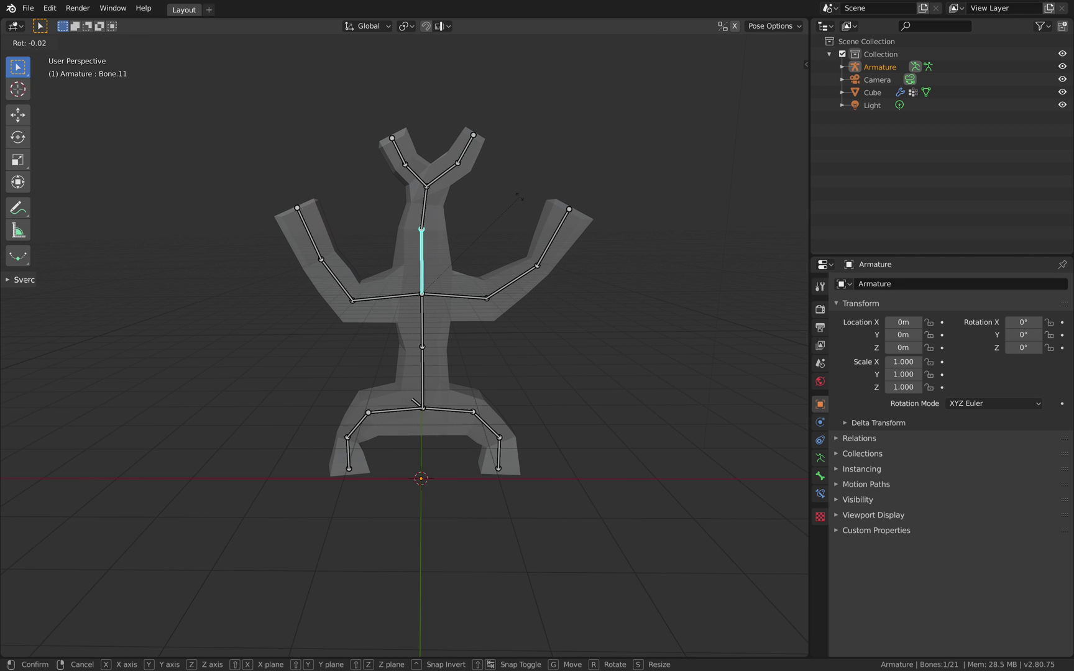
pyautogui.click(520, 197)
pyautogui.moveTo(523, 205); pyautogui.dragTo(514, 205, button='middle')
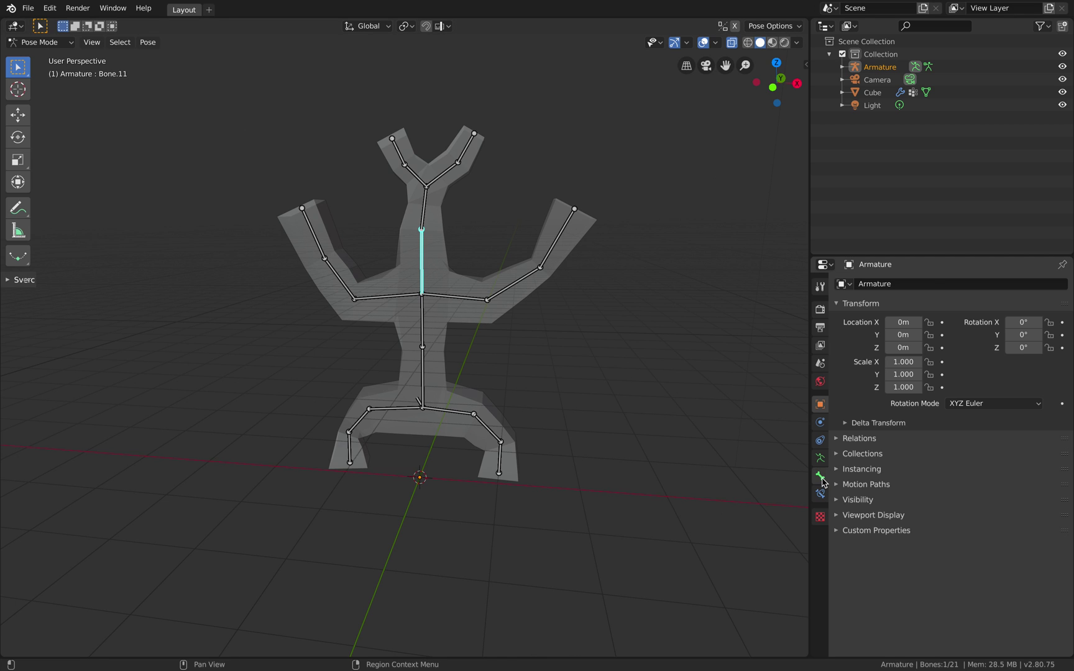
# Show the Spring Bones settings and circle-select the upper torso, head, arm and antenna bones
pyautogui.click(820, 476)
pyautogui.scroll(-2, 862, 584)
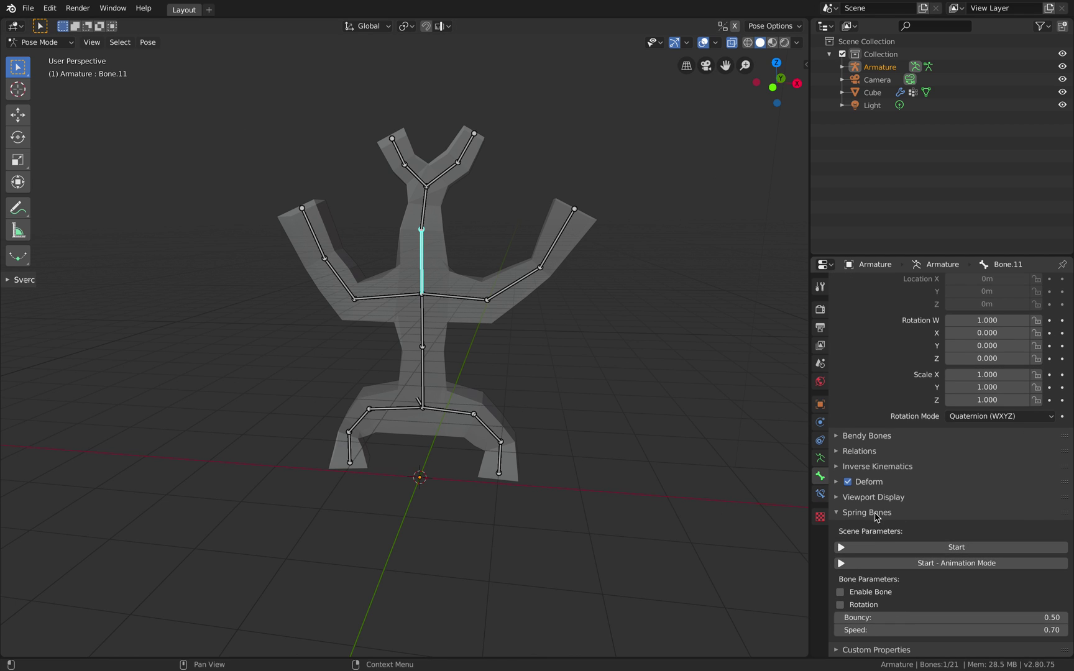
pyautogui.moveTo(572, 411); pyautogui.dragTo(580, 407, button='middle')
pyautogui.press('a')
pyautogui.press('a')
pyautogui.moveTo(441, 317); pyautogui.dragTo(448, 314, button='middle')
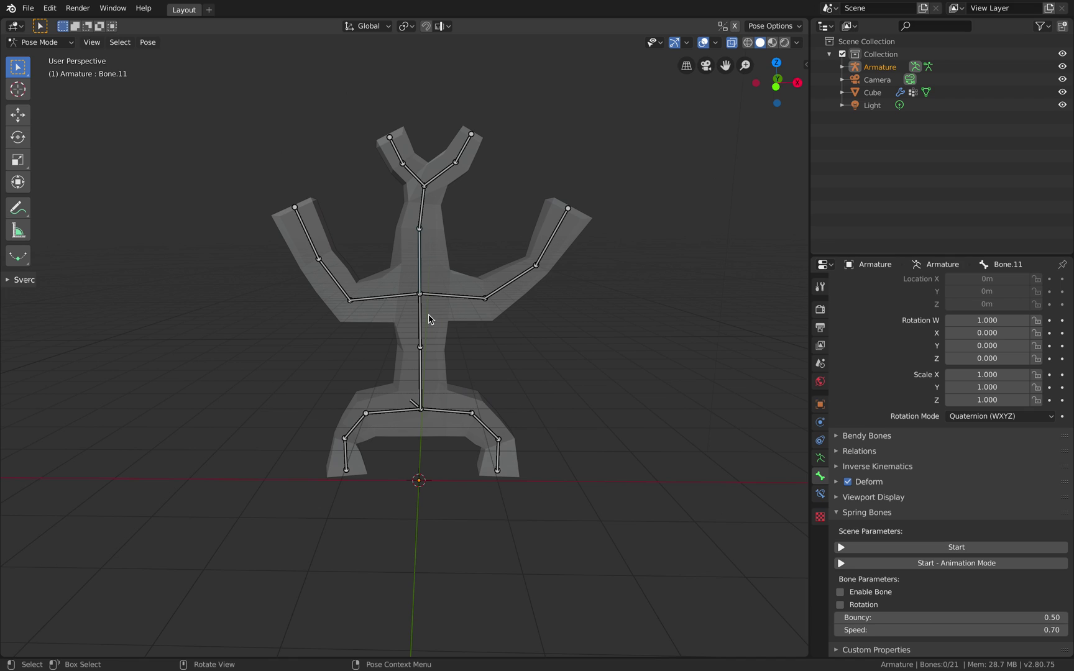
pyautogui.press('c')
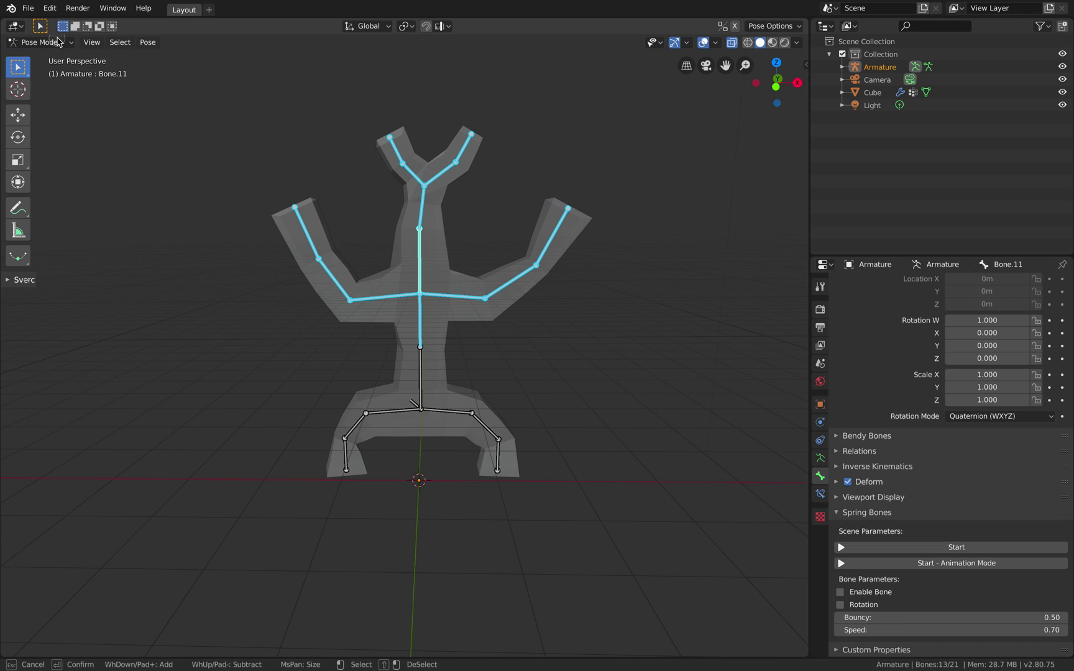
pyautogui.press('Escape')
# Enable spring behaviour with rotation on the selected bones and start the Spring Bones simulation
pyautogui.moveTo(242, 190)
pyautogui.mouseDown(button='middle')
pyautogui.moveTo(228, 196)
pyautogui.moveTo(261, 194)
pyautogui.mouseUp(button='middle')
pyautogui.moveTo(409, 272); pyautogui.dragTo(395, 278, button='middle')
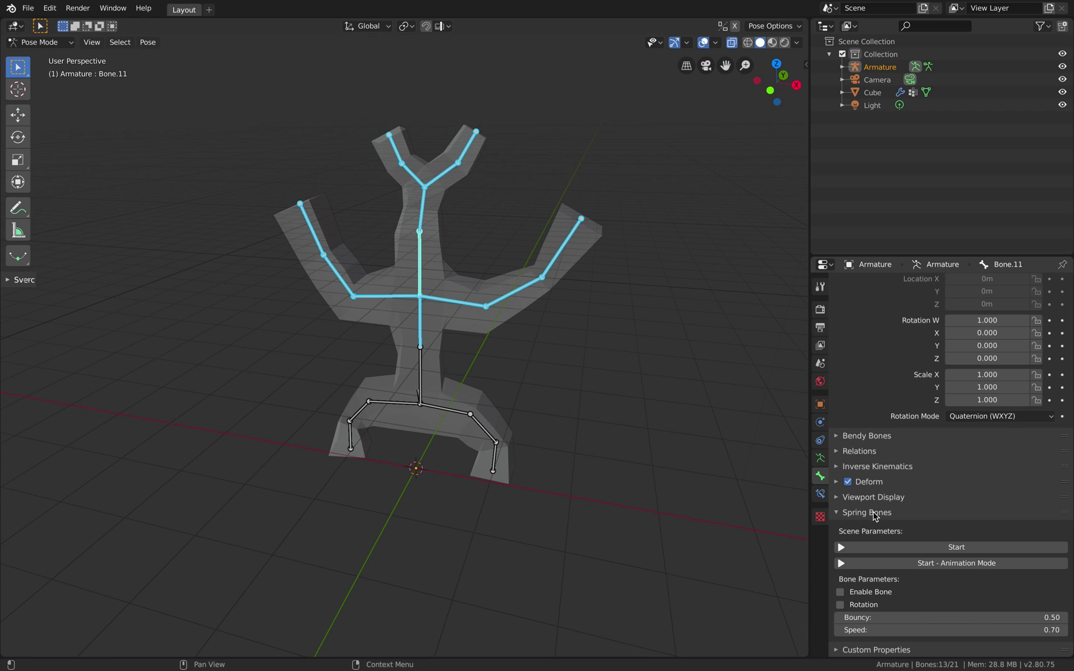
pyautogui.click(841, 604)
pyautogui.moveTo(592, 511); pyautogui.dragTo(596, 515, button='middle')
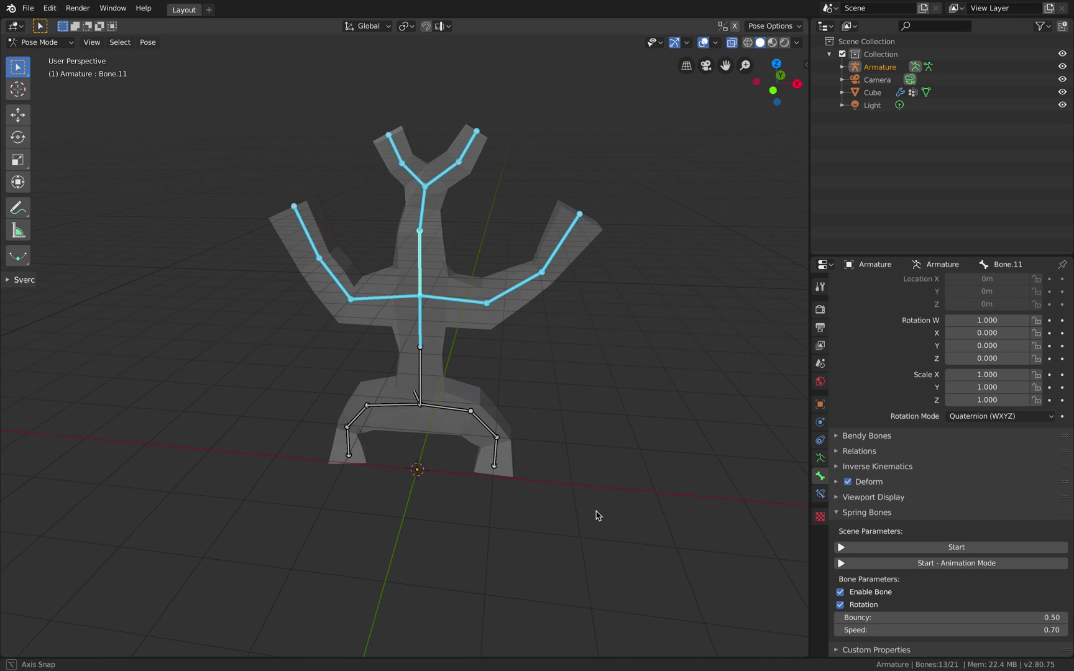
pyautogui.click(895, 547)
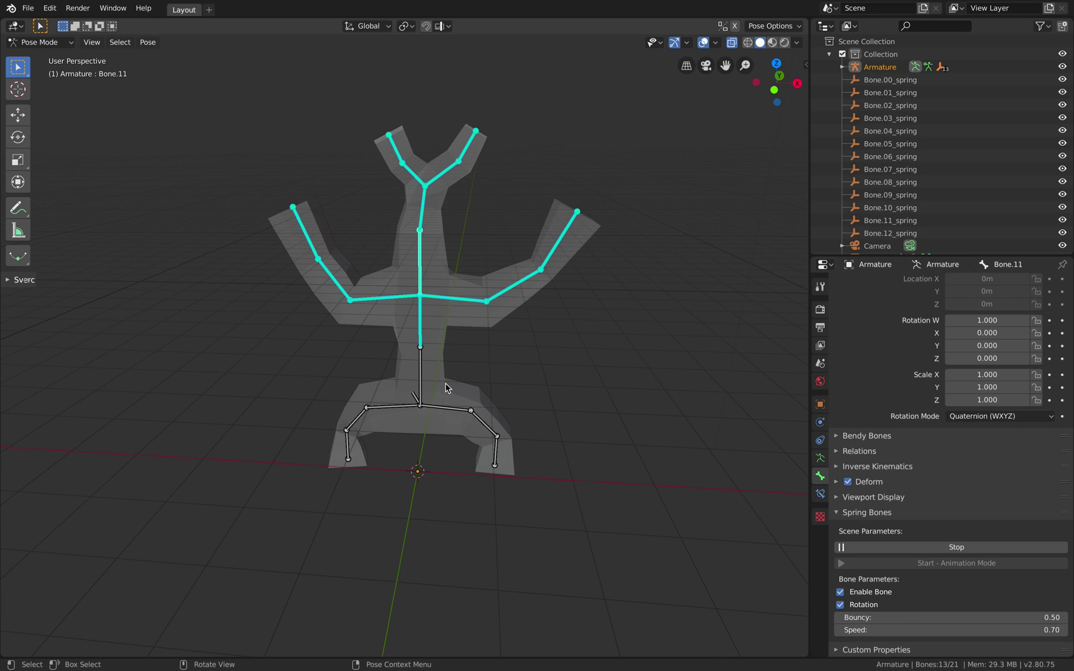
# Rotate the lowest torso bone back and forth to test the spring motion of the upper body
pyautogui.click(420, 382)
pyautogui.press('r')
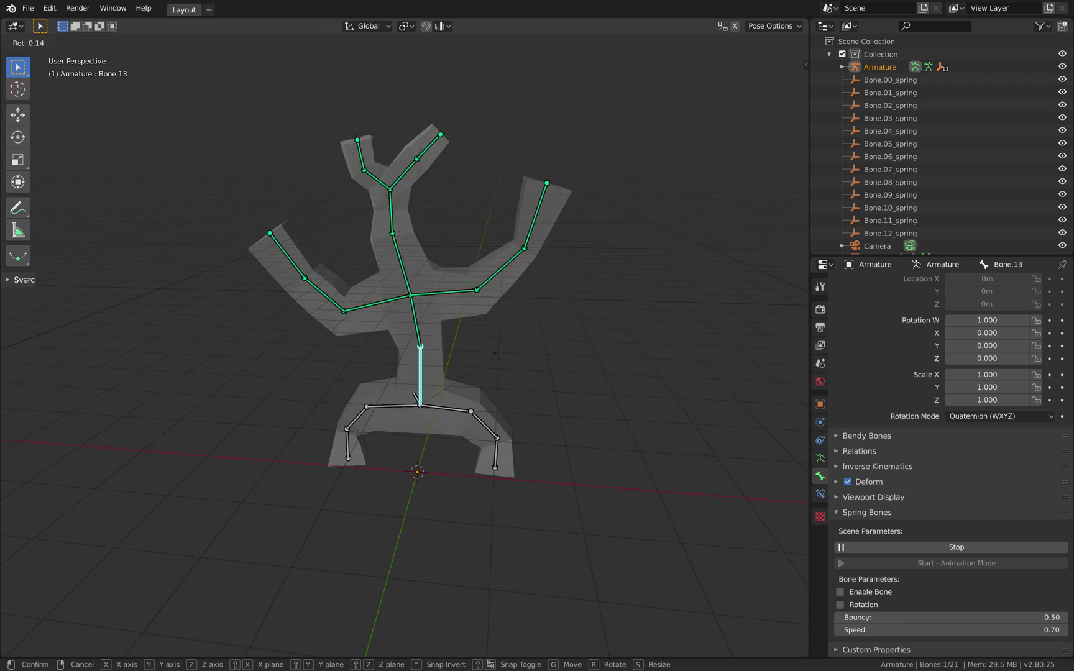
pyautogui.click(500, 356)
pyautogui.moveTo(452, 373)
pyautogui.mouseDown(button='middle')
pyautogui.moveTo(482, 374)
pyautogui.moveTo(454, 362)
pyautogui.mouseUp(button='middle')
pyautogui.scroll(3, 472, 379)
pyautogui.press('r')
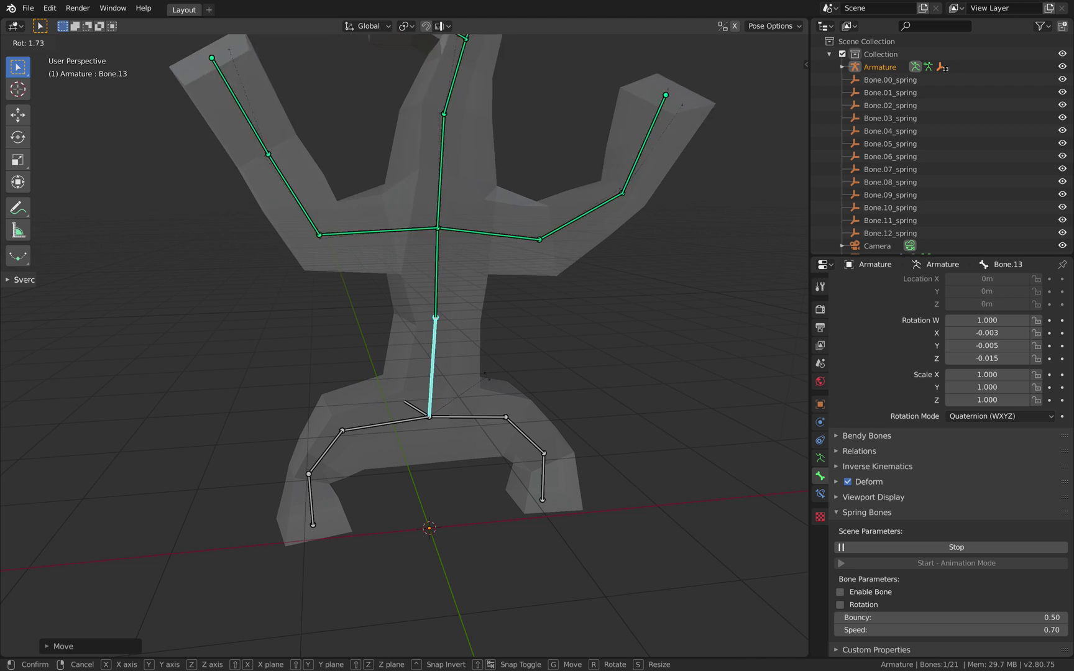
pyautogui.click(487, 377)
# Test the spring motion by moving and rotating the short pelvis bone, and stop the simulation
pyautogui.click(421, 411)
pyautogui.moveTo(454, 420)
pyautogui.mouseDown(button='middle')
pyautogui.moveTo(433, 421)
pyautogui.moveTo(498, 410)
pyautogui.moveTo(468, 414)
pyautogui.mouseUp(button='middle')
pyautogui.press('g')
pyautogui.click(459, 424)
pyautogui.press('g')
pyautogui.click(486, 409)
pyautogui.press('r')
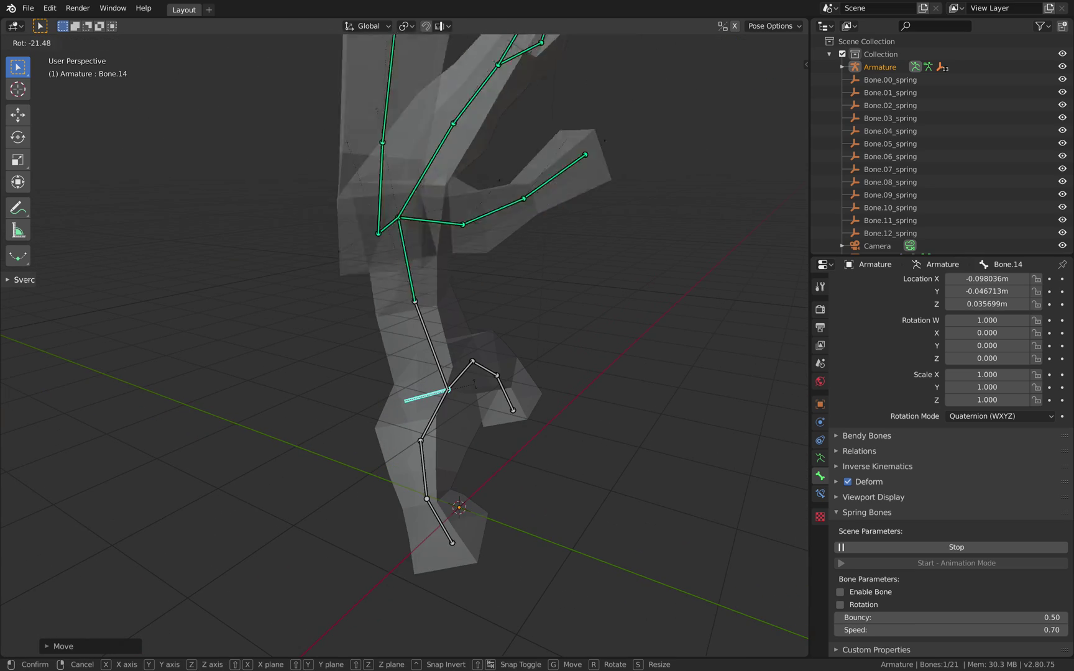
pyautogui.click(479, 391)
pyautogui.press('Escape')
# Switch the armature to Edit Mode and apply the armature's Clear Parent command to the short pelvis bone
pyautogui.moveTo(488, 390); pyautogui.dragTo(279, 234, button='middle')
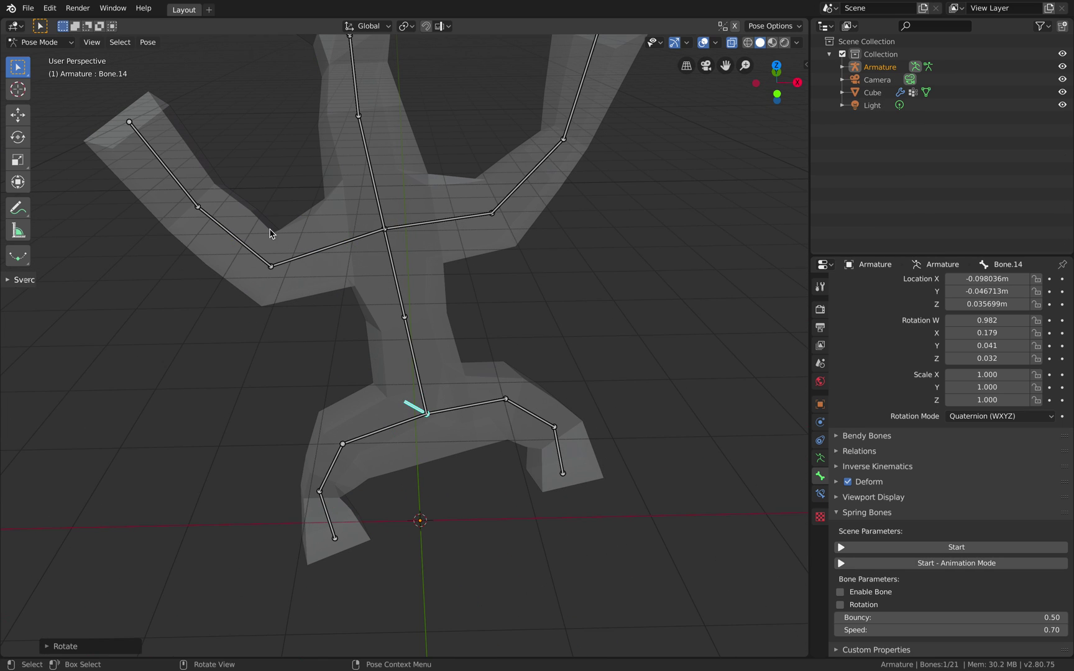
pyautogui.click(40, 42)
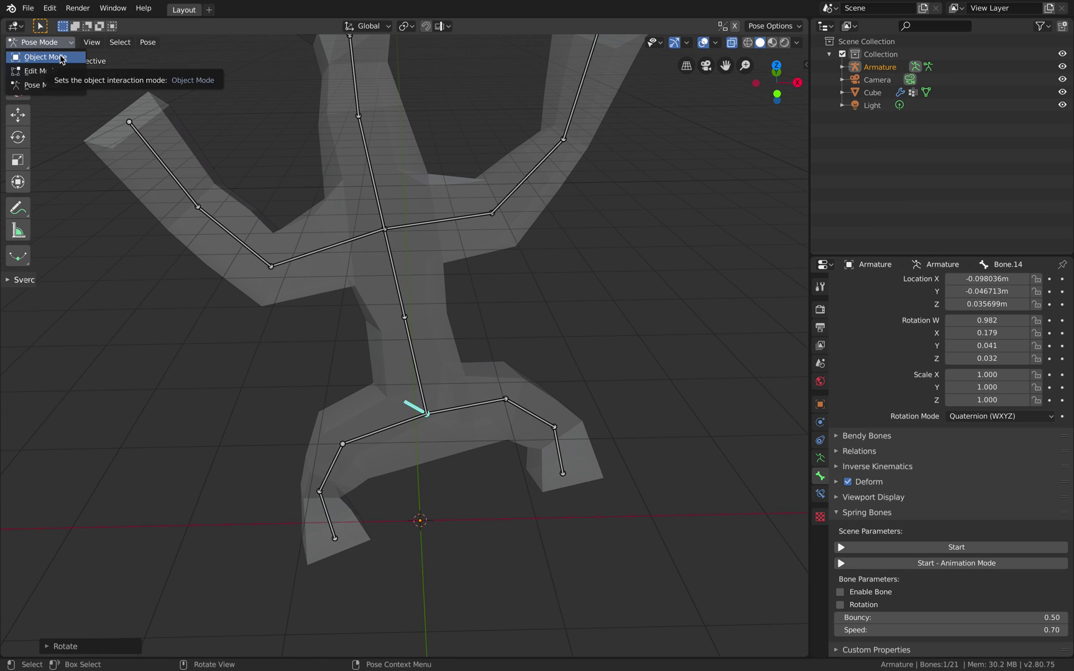
pyautogui.click(56, 71)
pyautogui.moveTo(280, 280); pyautogui.dragTo(412, 388, button='middle')
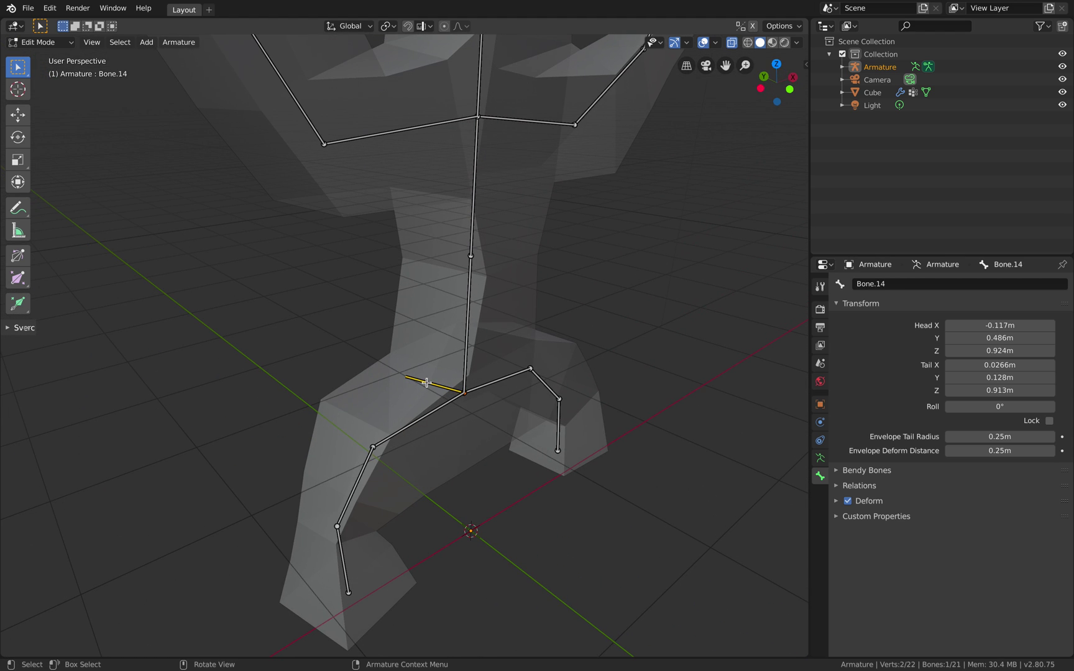
pyautogui.rightClick(428, 383)
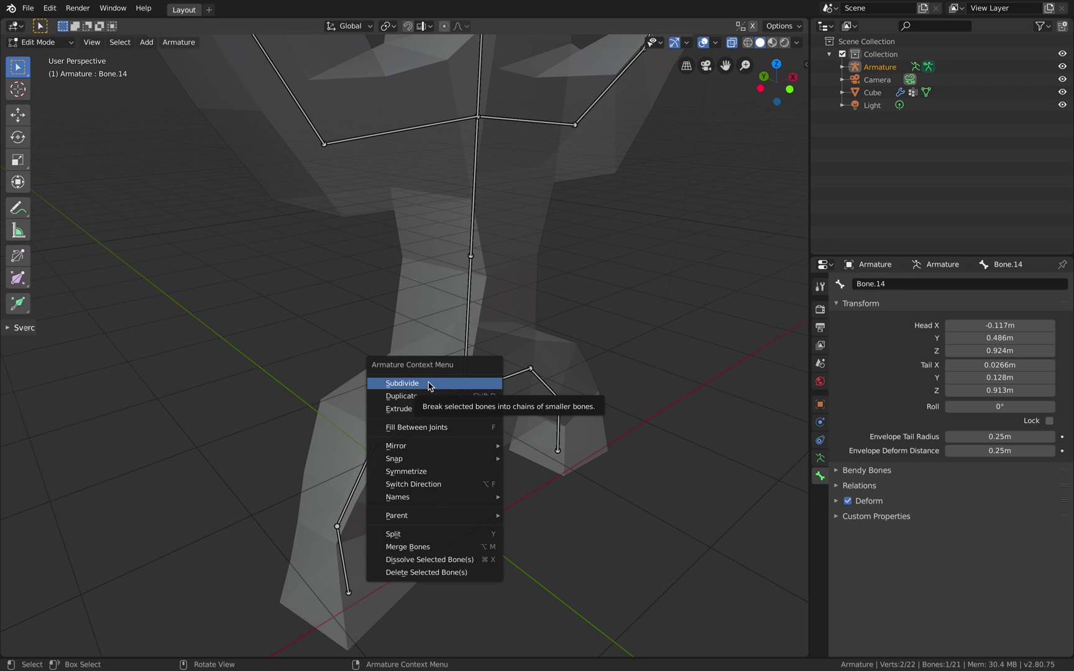
pyautogui.click(410, 323)
pyautogui.moveTo(427, 371)
pyautogui.mouseDown(button='middle')
pyautogui.moveTo(415, 380)
pyautogui.moveTo(442, 375)
pyautogui.mouseUp(button='middle')
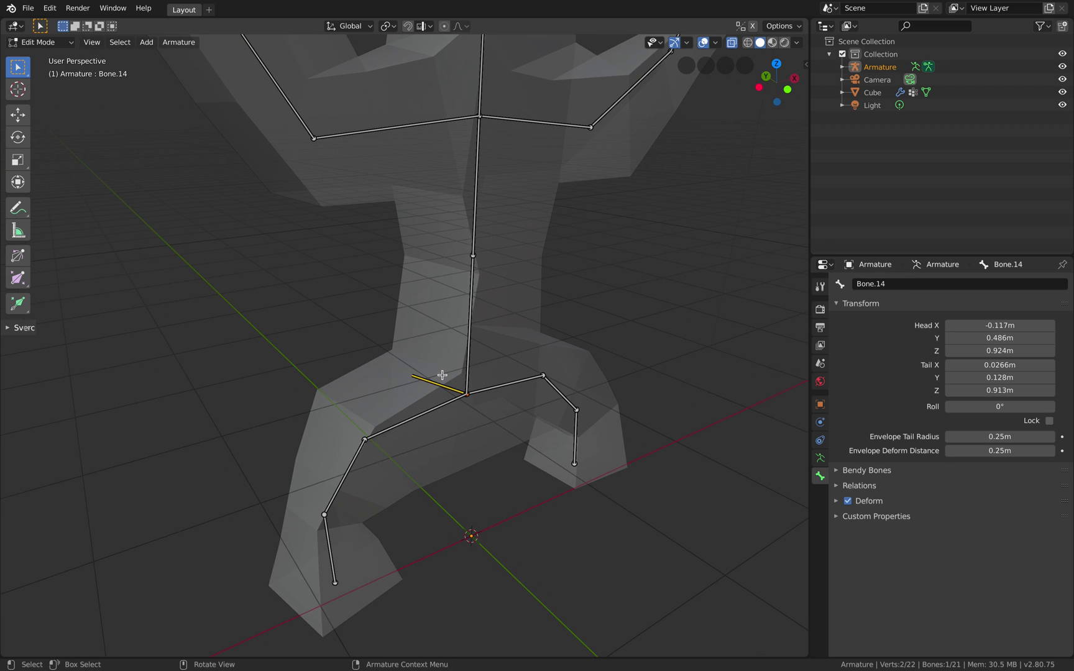
pyautogui.press('F3')
pyautogui.write('clear pa')
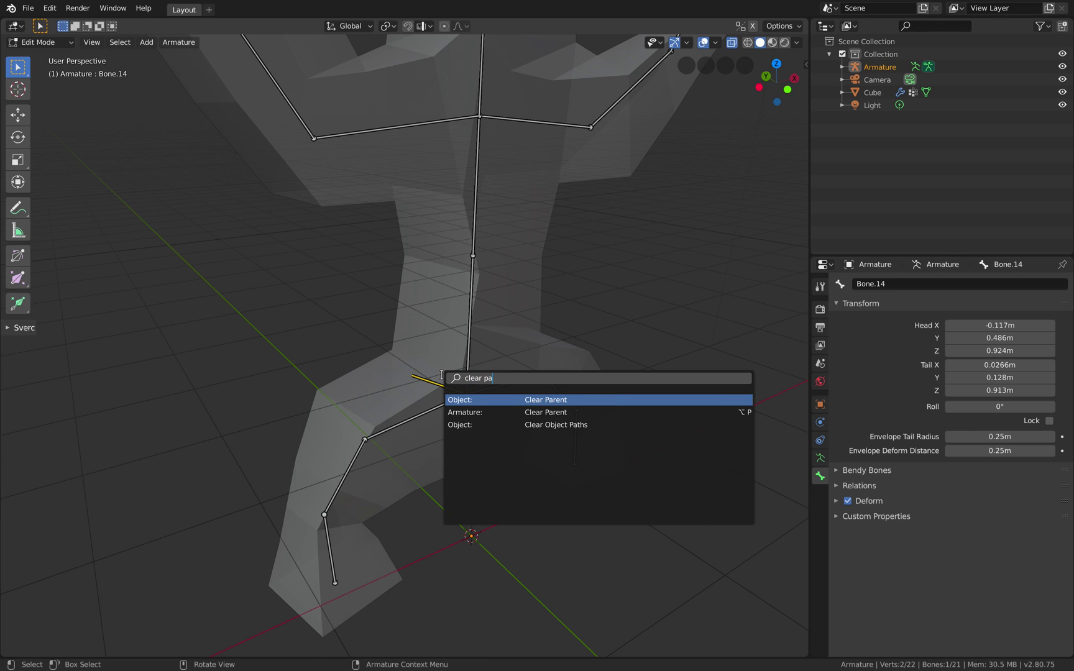
pyautogui.press('Down')
pyautogui.press('Return')
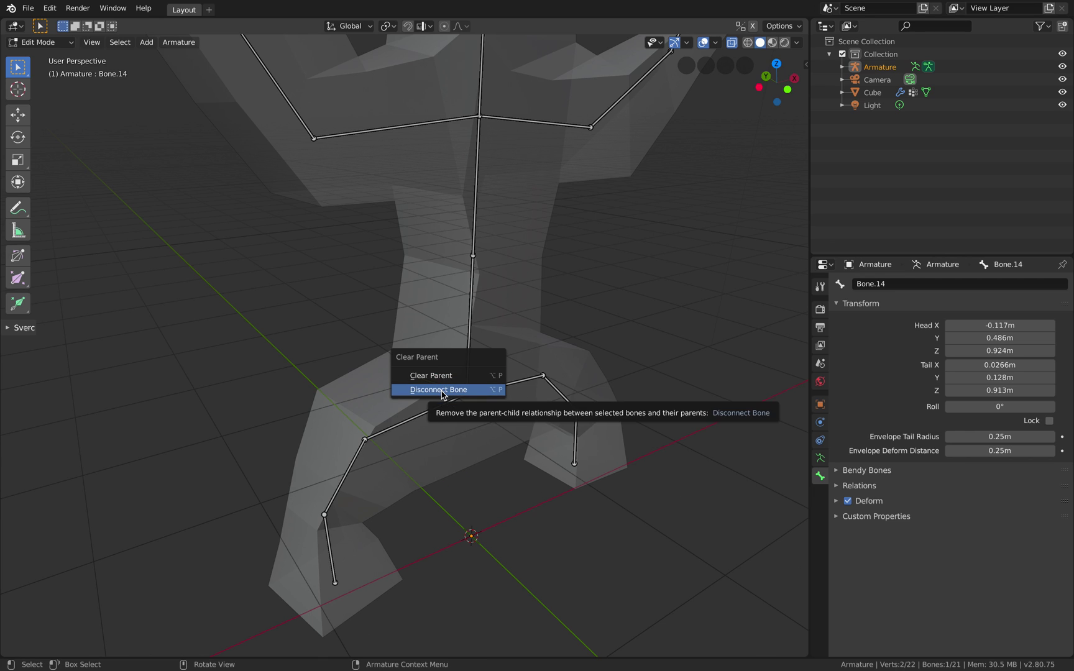
pyautogui.click(442, 376)
# Return the armature to Pose Mode, and move and trackball-rotate the short pelvis bone
pyautogui.moveTo(442, 378); pyautogui.dragTo(127, 91, button='middle')
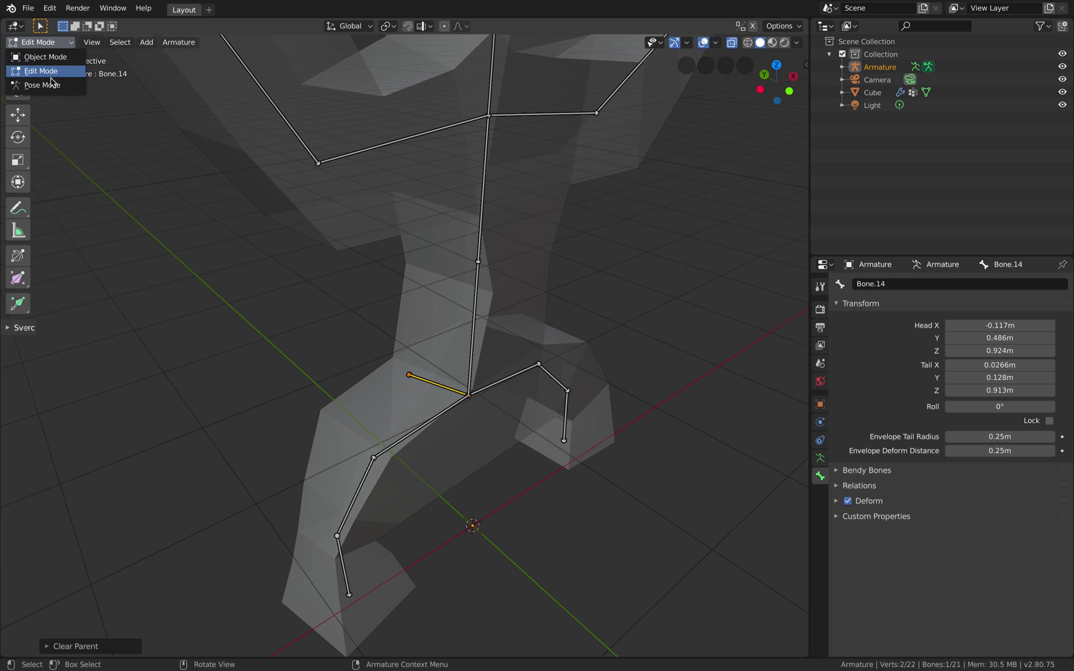
pyautogui.click(50, 84)
pyautogui.moveTo(271, 208); pyautogui.dragTo(429, 355, button='middle')
pyautogui.press('g')
pyautogui.click(448, 349)
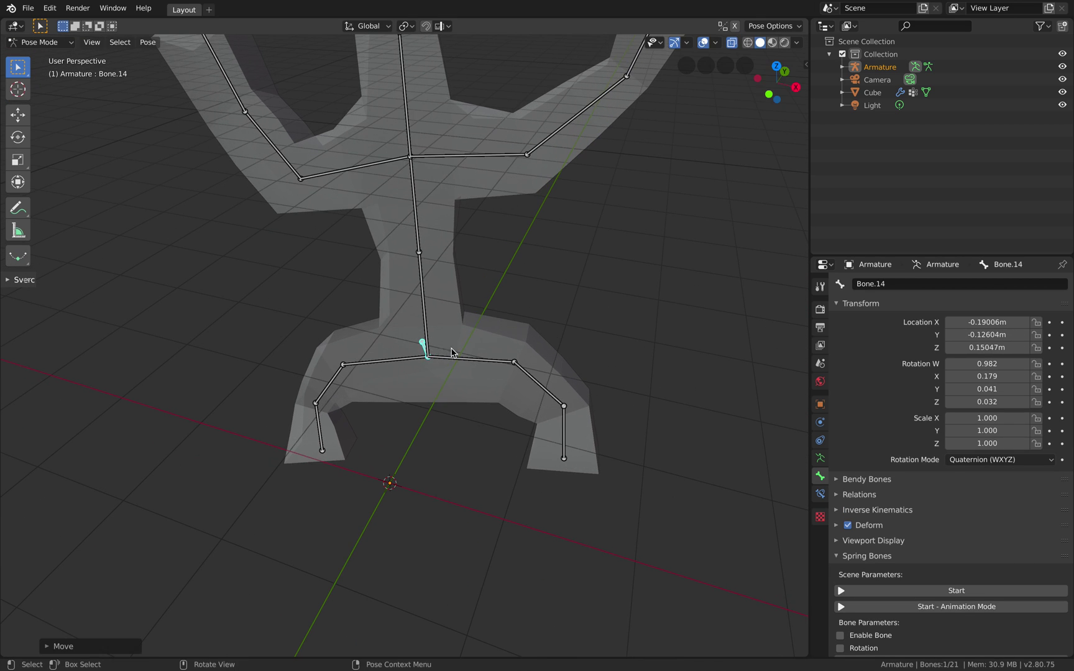
pyautogui.scroll(-2, 447, 349)
pyautogui.press('r')
pyautogui.press('r')
pyautogui.click(499, 341)
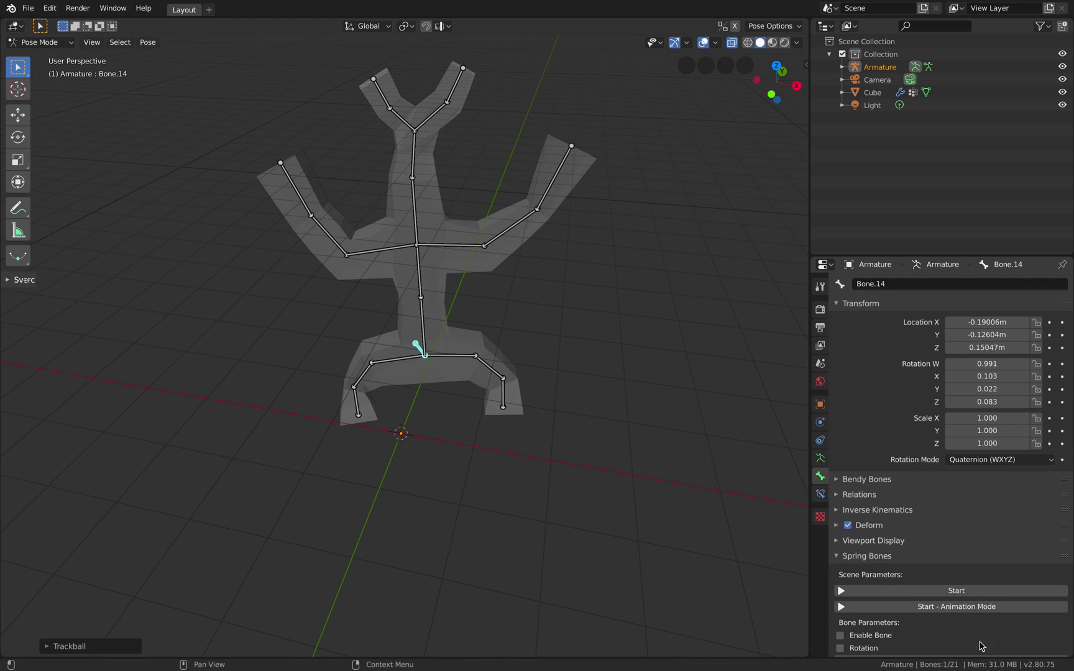
# Start the Spring Bones simulation again and rotate the short pelvis bone to swing the upper body
pyautogui.click(903, 591)
pyautogui.press('r')
pyautogui.press('r')
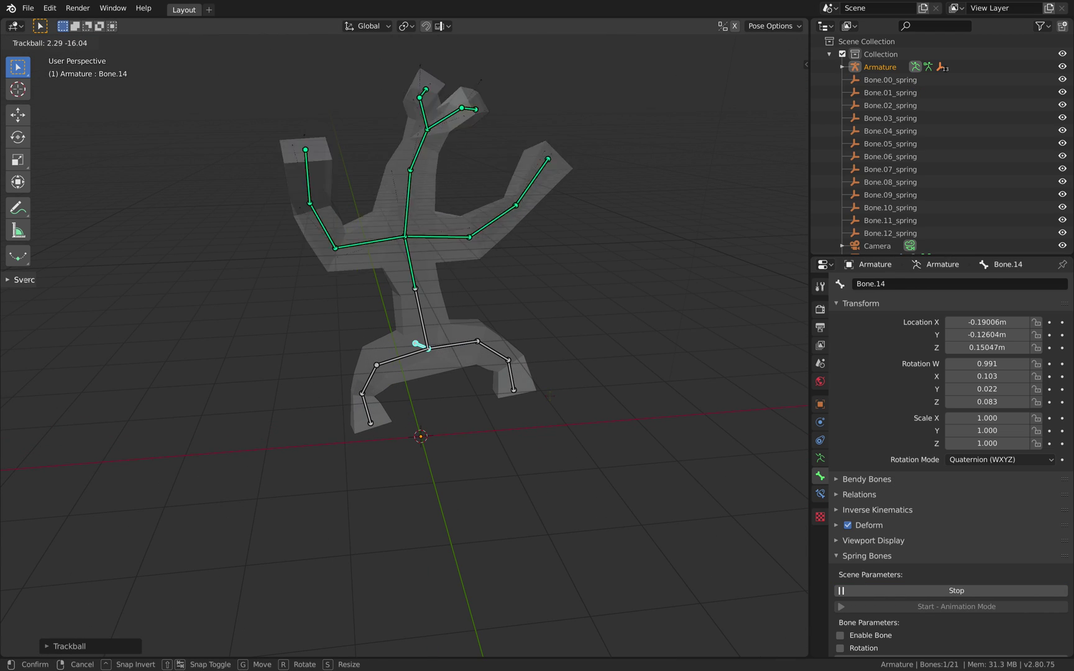
pyautogui.click(542, 415)
pyautogui.press('r')
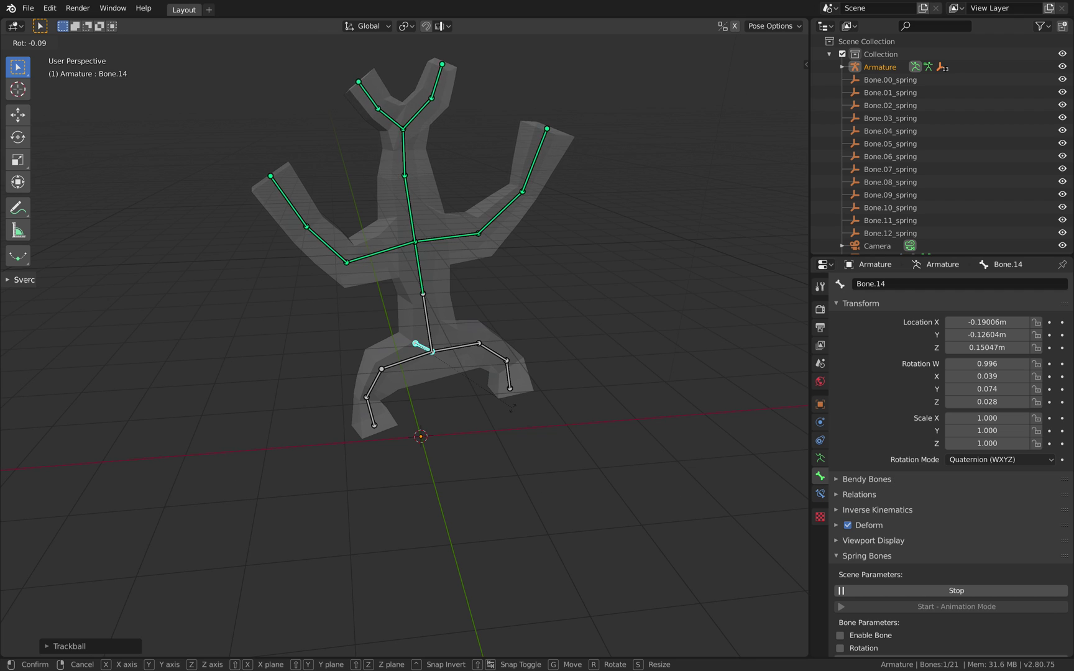
pyautogui.click(512, 405)
pyautogui.scroll(4, 512, 405)
pyautogui.moveTo(557, 344); pyautogui.dragTo(553, 346, button='middle')
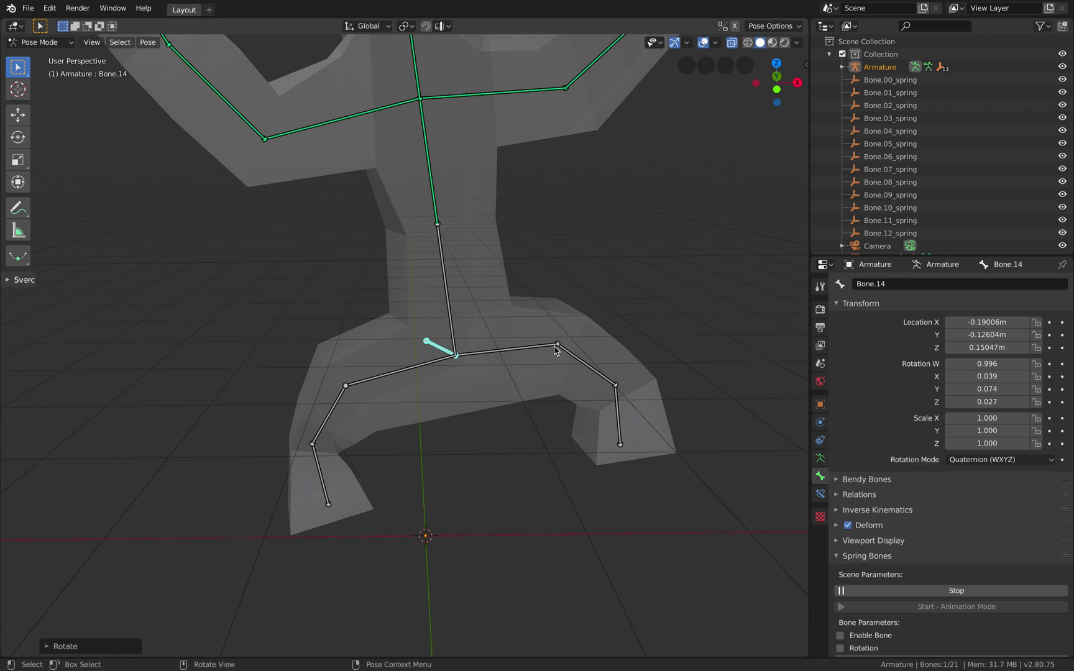
pyautogui.moveTo(346, 503); pyautogui.dragTo(498, 475, button='middle')
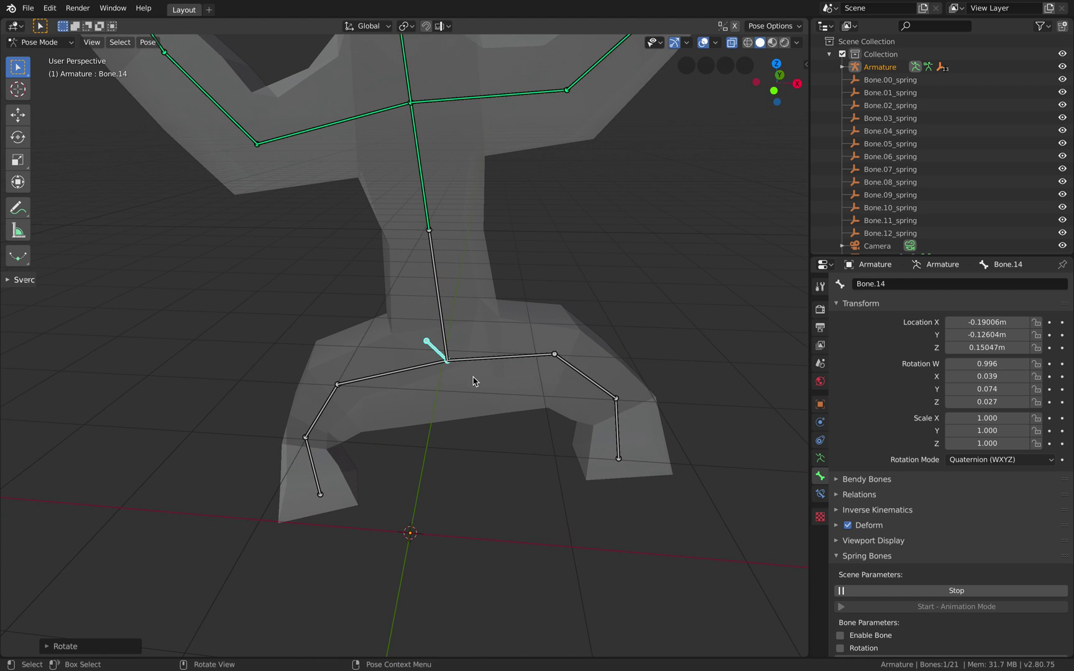
# Trackball-rotate the short pelvis bone once more while the simulation runs
pyautogui.press('r')
pyautogui.press('r')
pyautogui.click(497, 372)
# Enable the spring bone and rotation options on the four lower leg bones and restart the Spring Bones simulation
pyautogui.moveTo(497, 373); pyautogui.dragTo(546, 367, button='middle')
pyautogui.click(572, 359)
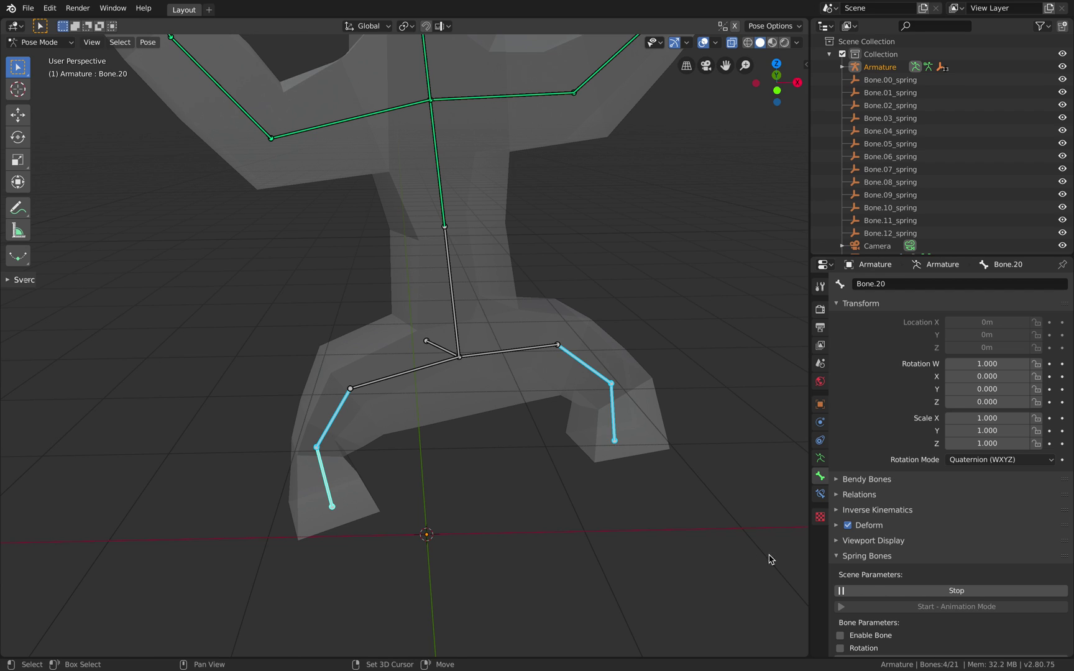
pyautogui.click(873, 591)
pyautogui.scroll(-2, 876, 615)
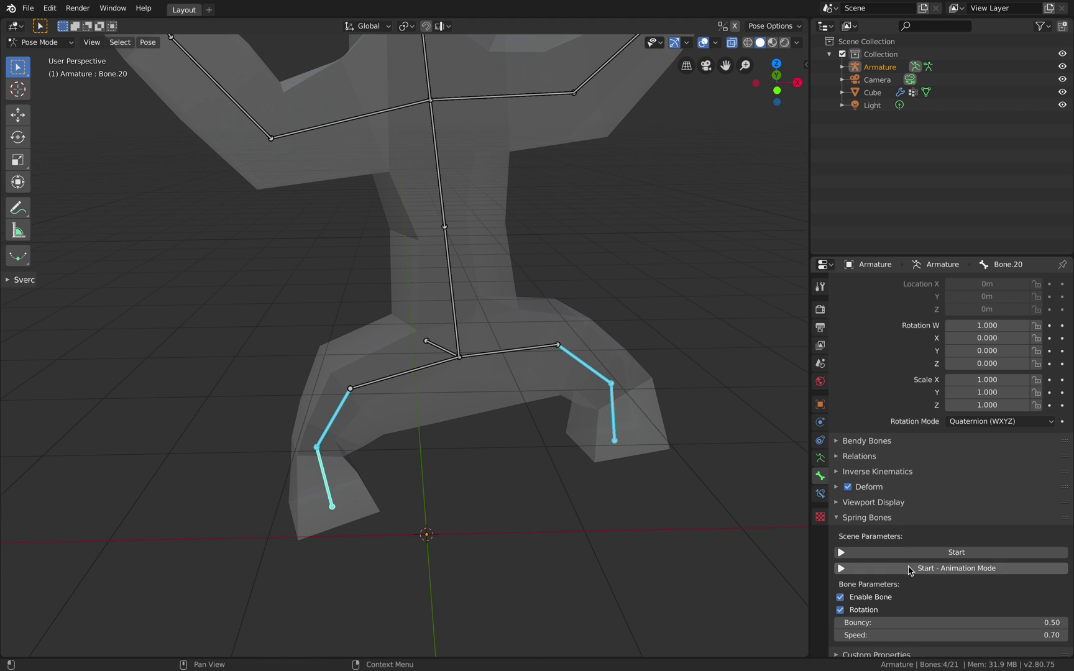
pyautogui.click(879, 550)
# Trackball-rotate the short pelvis bone repeatedly in different directions to swing the arms, head branches and legs
pyautogui.moveTo(579, 440); pyautogui.dragTo(535, 421, button='middle')
pyautogui.click(434, 353)
pyautogui.scroll(-1, 501, 360)
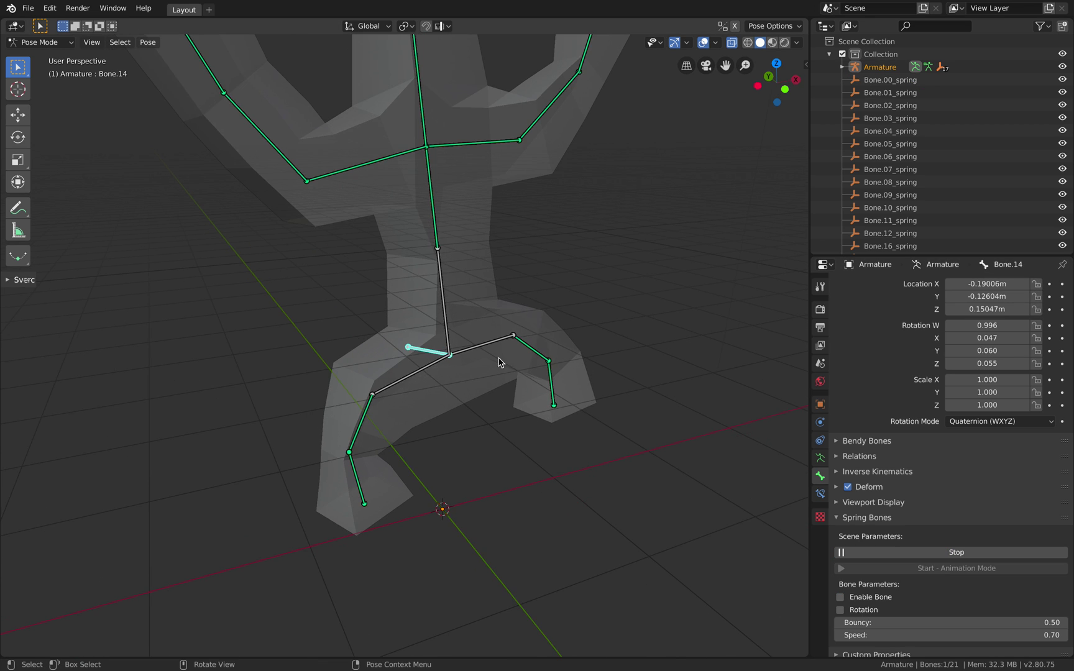
pyautogui.press('r')
pyautogui.press('r')
pyautogui.click(496, 358)
pyautogui.scroll(-4, 447, 366)
pyautogui.press('r')
pyautogui.moveTo(496, 359); pyautogui.dragTo(440, 355, button='middle')
pyautogui.press('r')
pyautogui.click(484, 338)
pyautogui.press('r')
pyautogui.press('r')
pyautogui.click(600, 317)
pyautogui.press('r')
pyautogui.press('r')
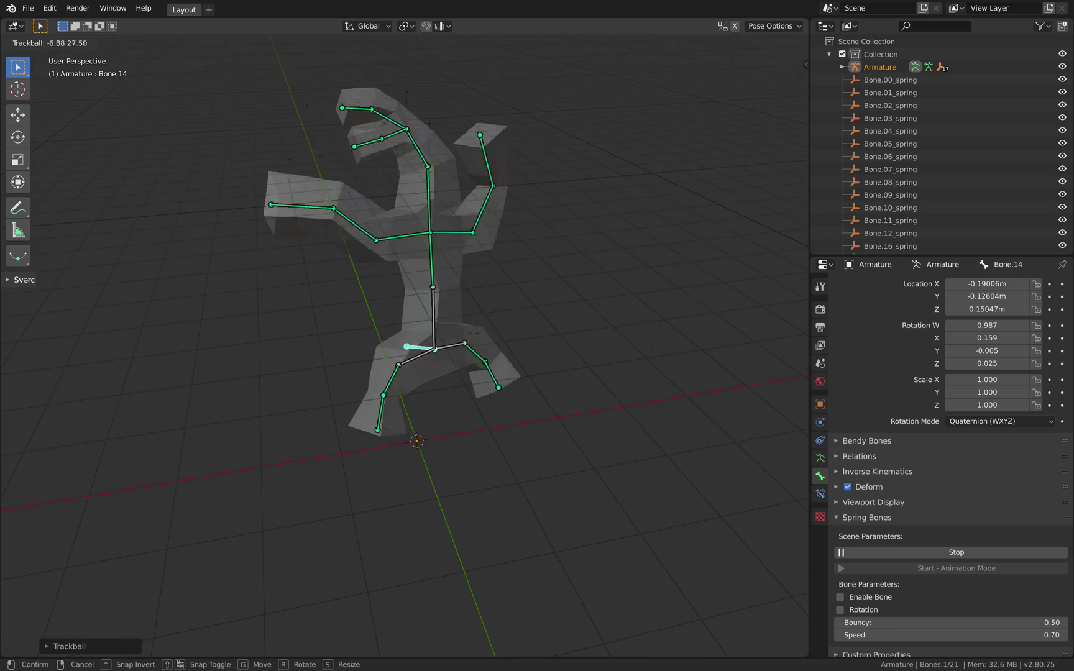
pyautogui.click(678, 61)
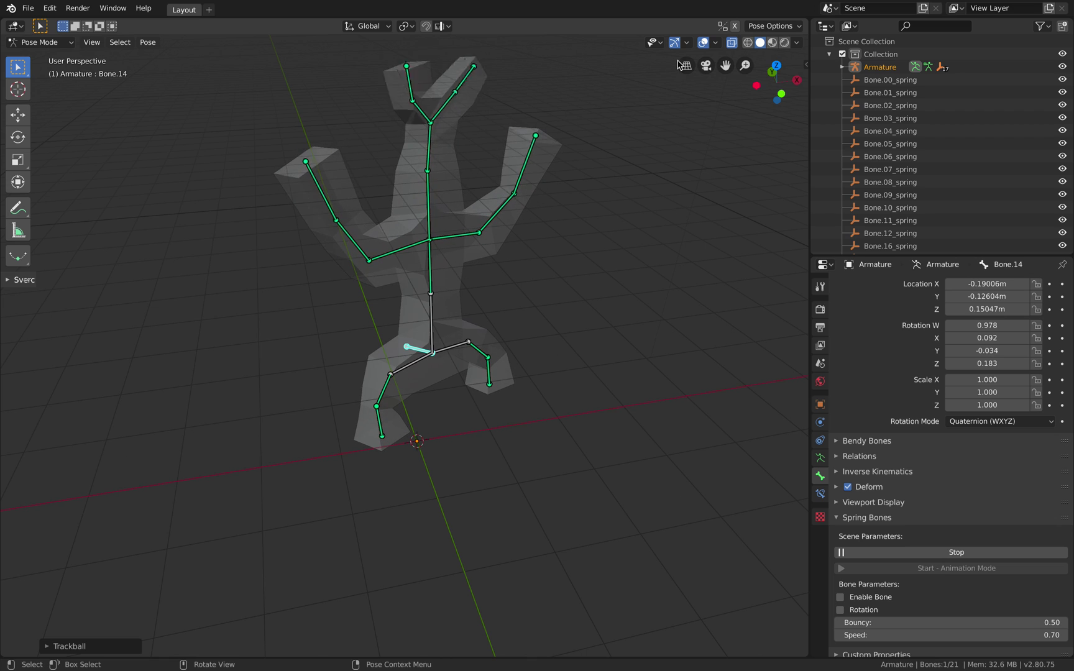
# Turn off X-ray shading and trackball-rotate the short pelvis bone to see the solid mesh swing
pyautogui.click(730, 44)
pyautogui.moveTo(510, 265); pyautogui.dragTo(466, 267, button='middle')
pyautogui.press('r')
pyautogui.press('r')
pyautogui.click(444, 274)
# Return to Object Mode and add a Subdivision Surface modifier to the character mesh
pyautogui.click(458, 299)
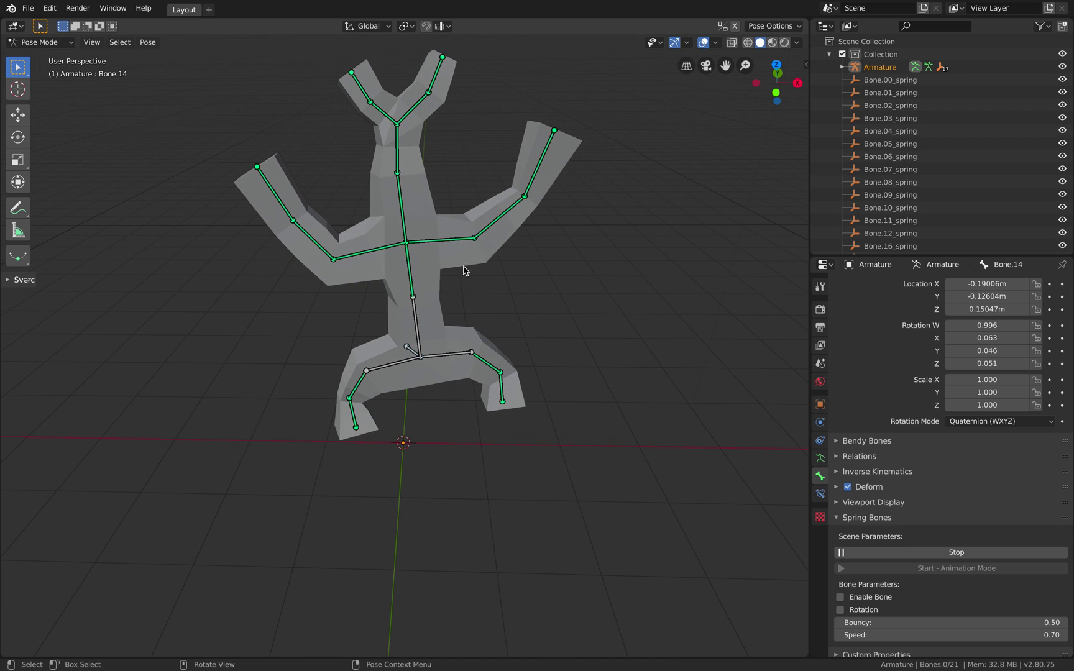
pyautogui.click(40, 42)
pyautogui.click(28, 53)
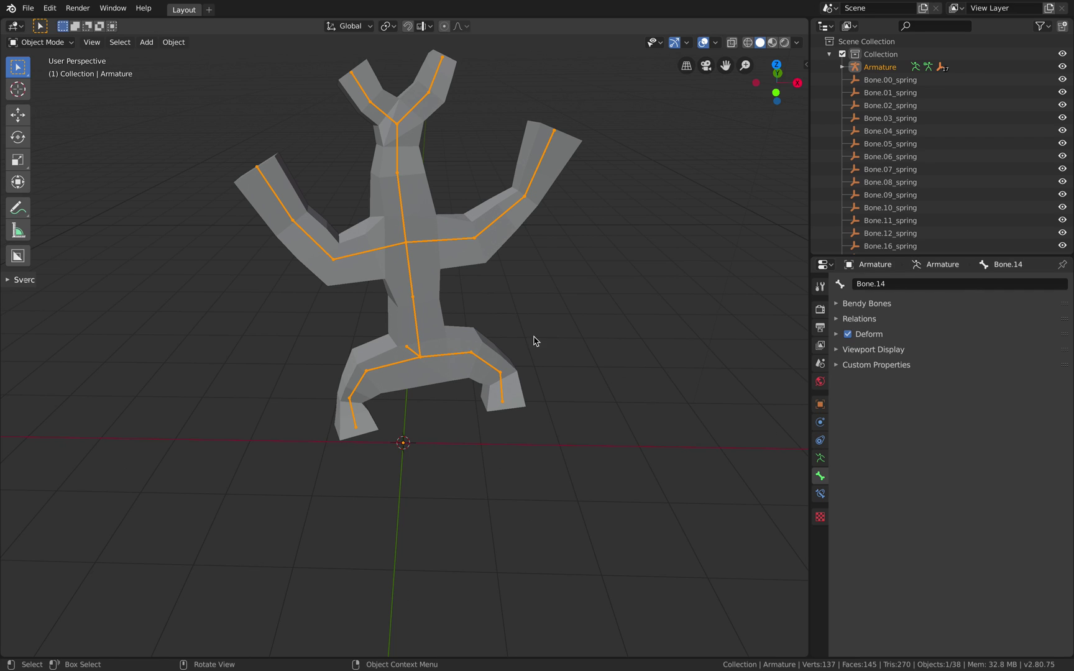
pyautogui.click(482, 242)
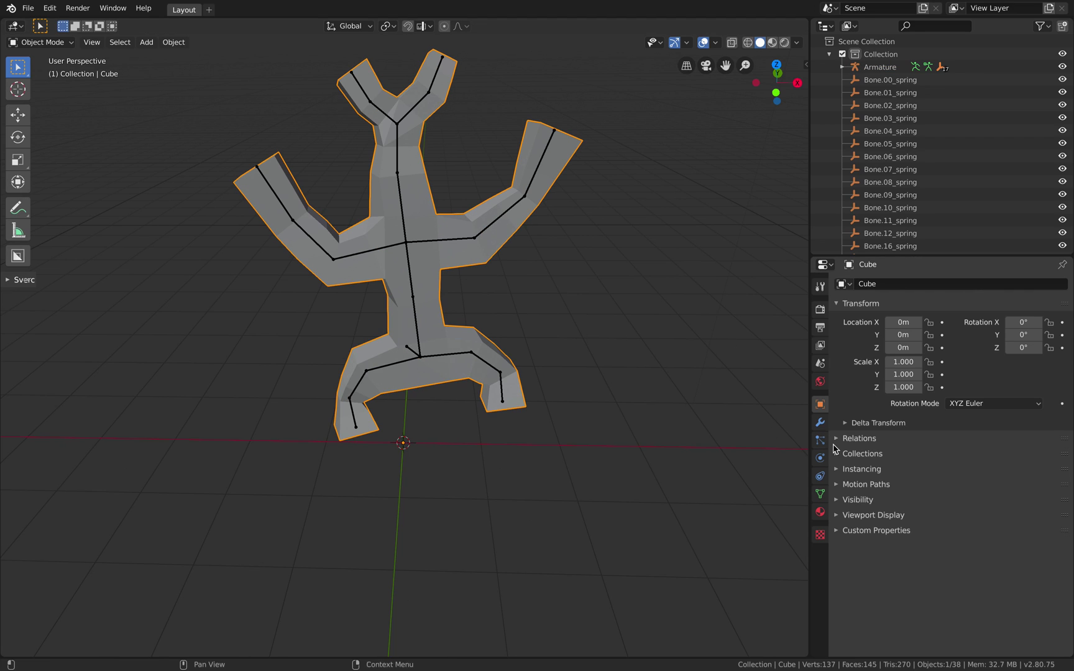
pyautogui.click(820, 423)
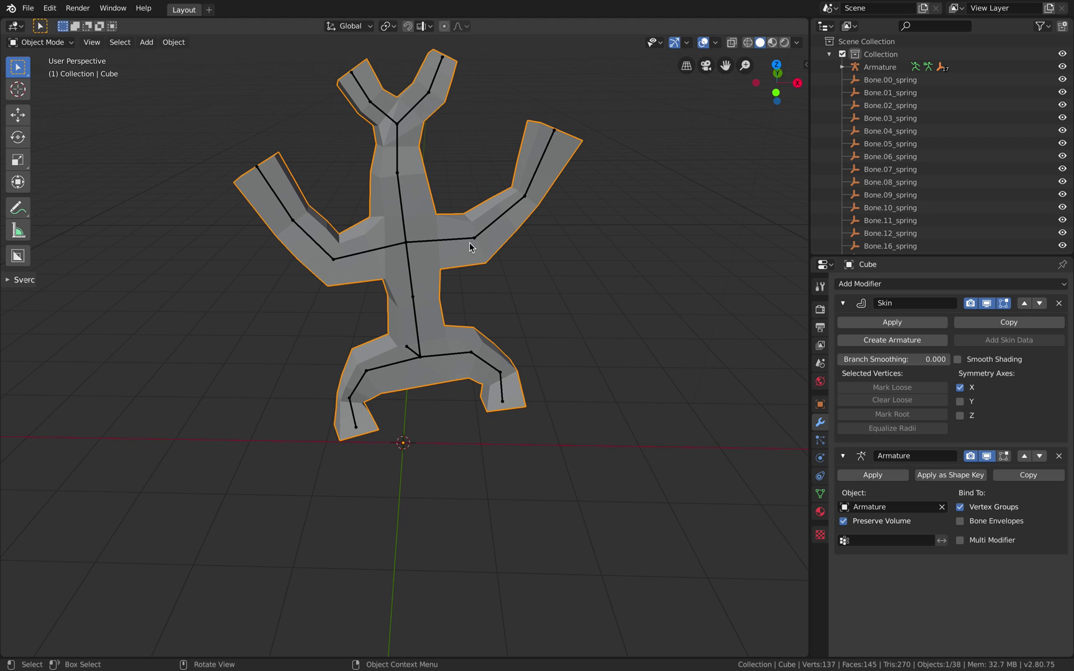
pyautogui.moveTo(422, 247); pyautogui.dragTo(431, 247, button='middle')
pyautogui.click(898, 285)
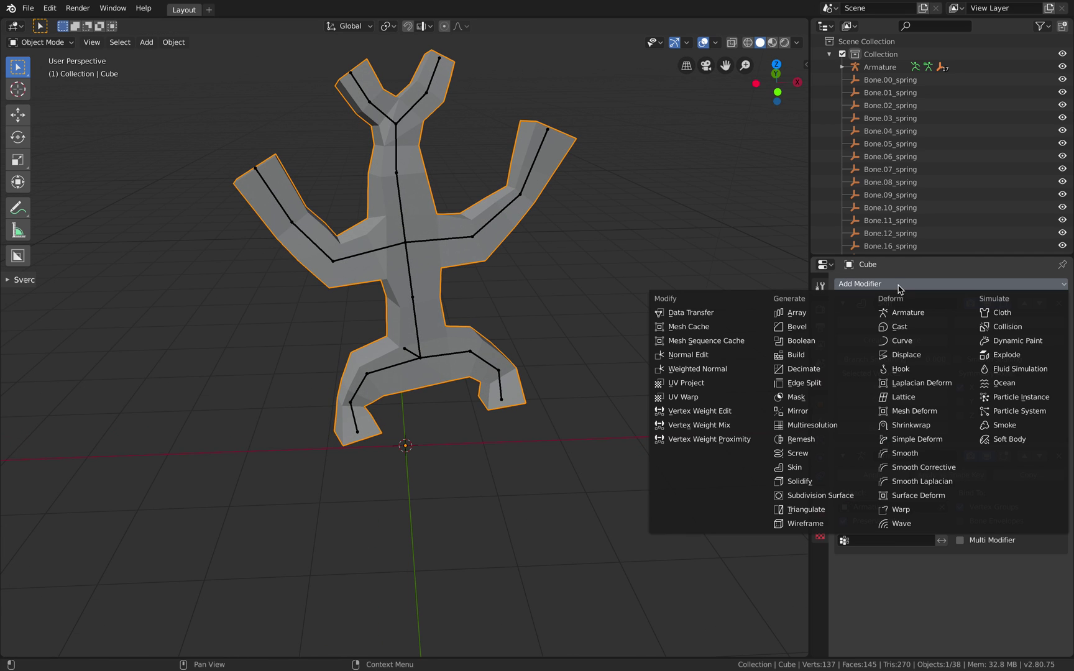
pyautogui.click(833, 496)
pyautogui.moveTo(530, 391); pyautogui.dragTo(499, 362, button='middle')
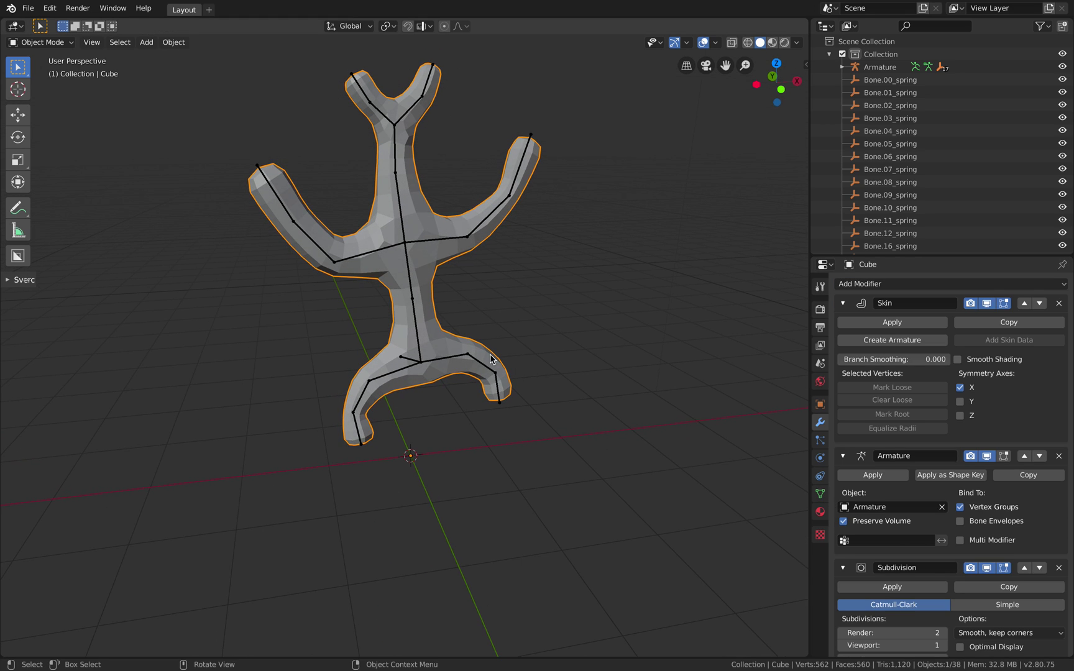
# Put the armature back in Pose Mode and trackball-rotate the short pelvis bone to test the smoothed character's spring motion
pyautogui.click(419, 329)
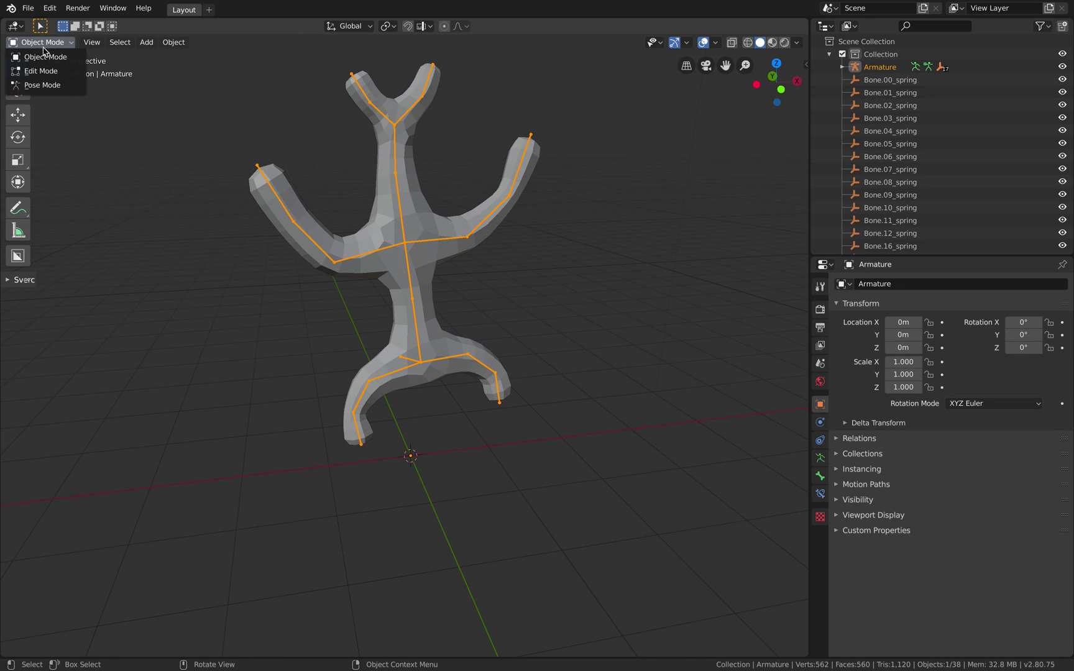
pyautogui.click(42, 86)
pyautogui.press('r')
pyautogui.press('r')
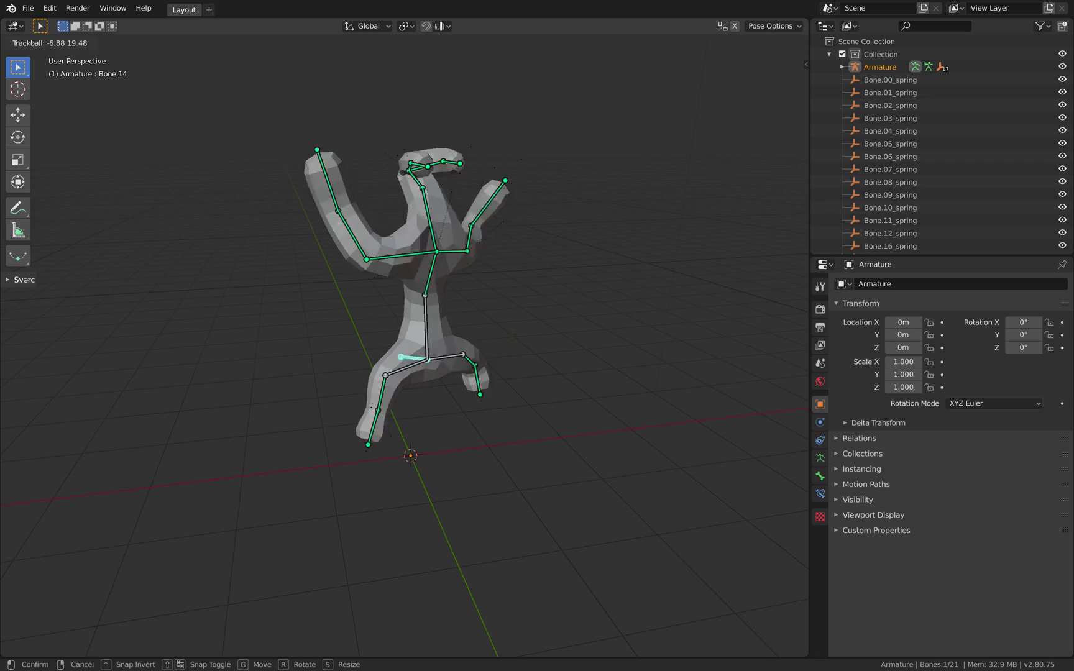
pyautogui.click(518, 314)
pyautogui.press('r')
pyautogui.press('r')
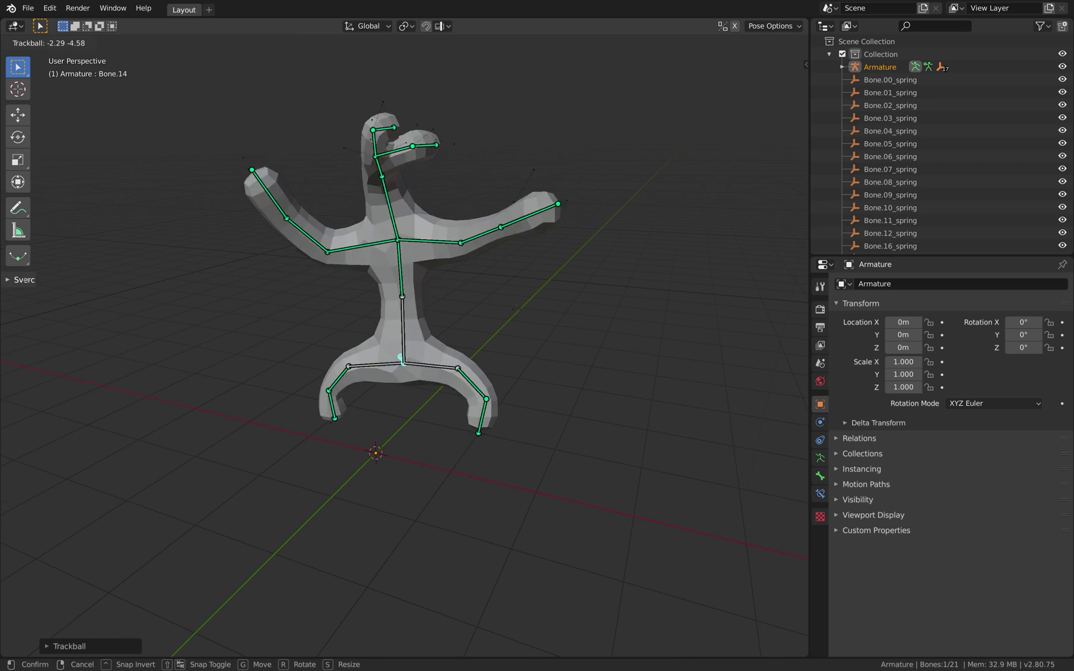
pyautogui.click(503, 309)
pyautogui.press('r')
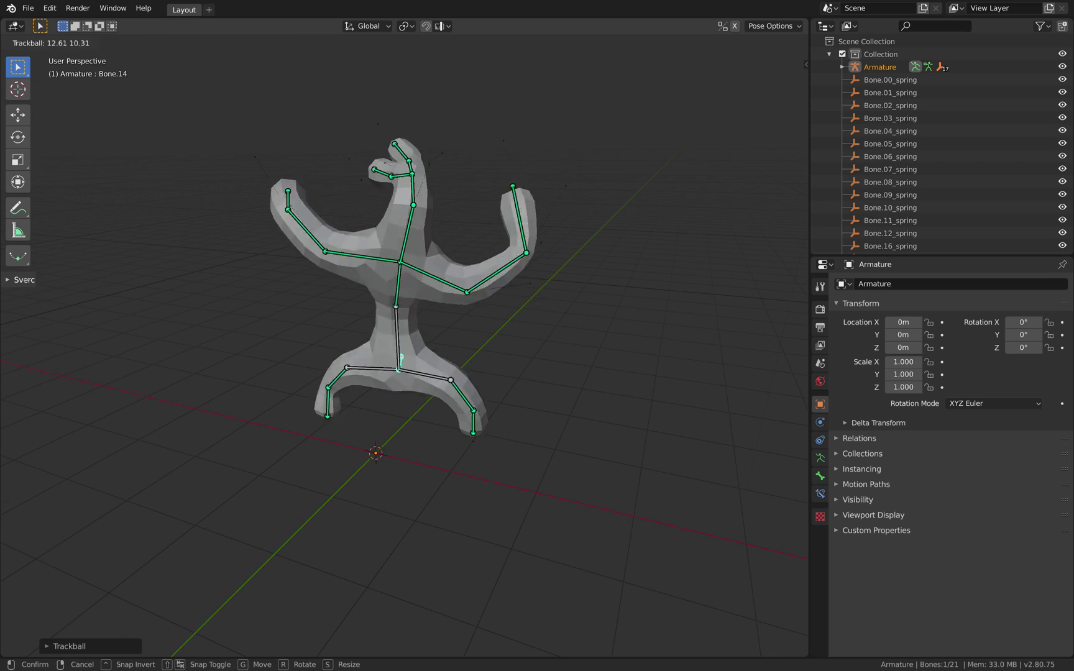
pyautogui.click(544, 277)
pyautogui.press('r')
pyautogui.press('r')
pyautogui.click(520, 293)
# Lower the short pelvis bone until the feet reach the ground, and save the file in Object Mode
pyautogui.press('g')
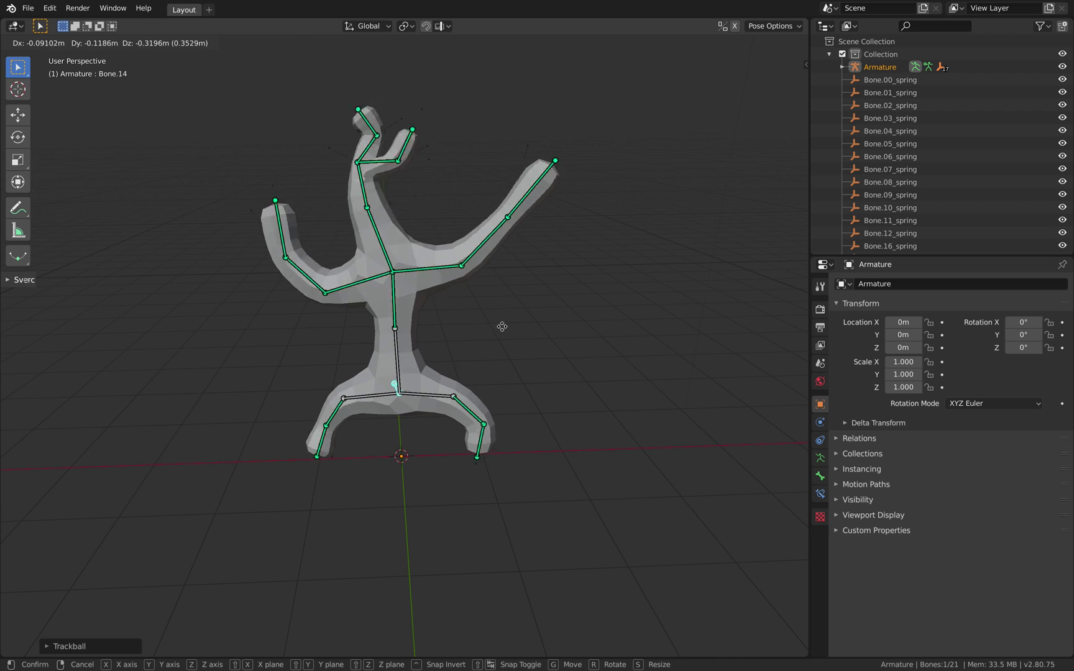
pyautogui.click(503, 308)
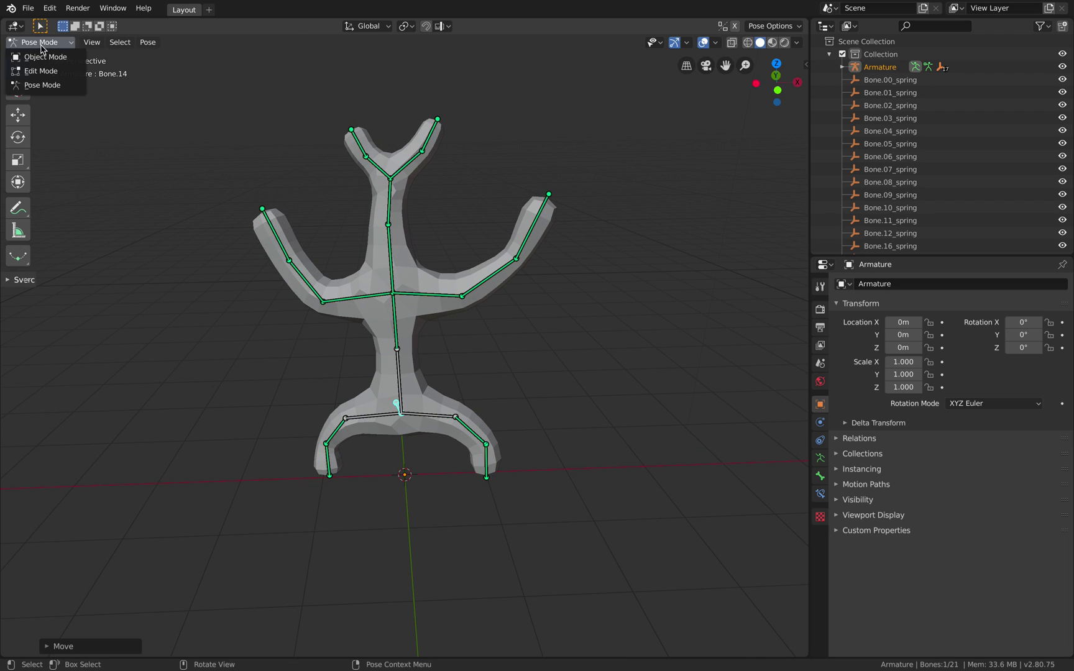
pyautogui.click(45, 57)
pyautogui.scroll(-1, 510, 279)
pyautogui.keyDown('shift'); pyautogui.moveTo(511, 279); pyautogui.dragTo(462, 289, button='middle'); pyautogui.keyUp('shift')
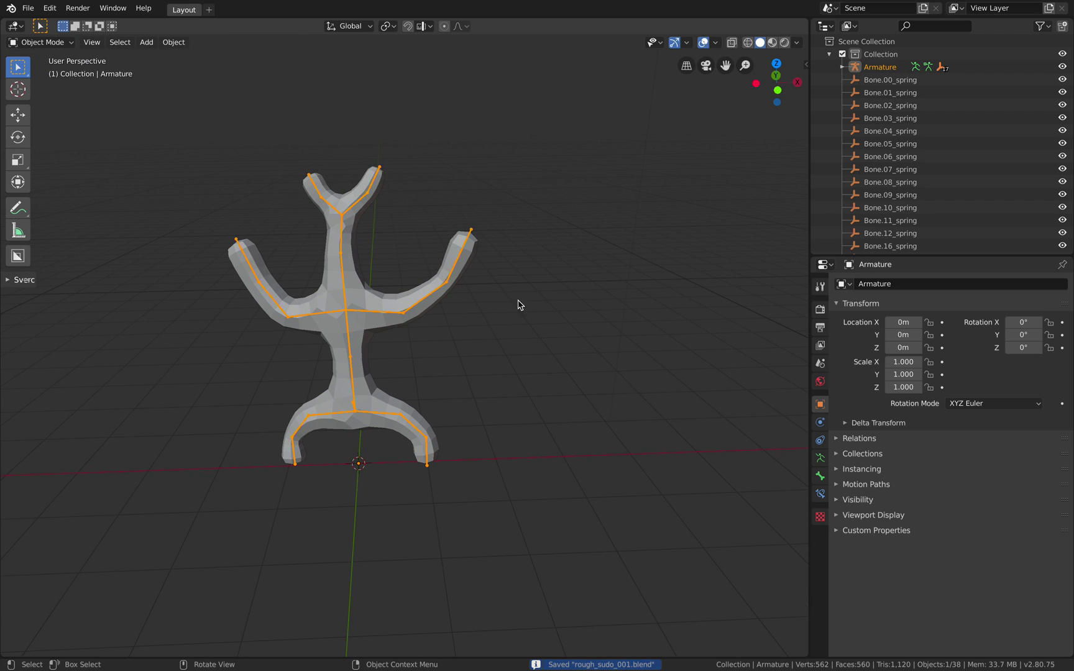
# Add a new single-bone armature and move it beside the character to about X 3.73, Y -0.06, Z 0.22
pyautogui.click(321, 221)
pyautogui.keyDown('shift'); pyautogui.moveTo(511, 322); pyautogui.dragTo(461, 324, button='middle'); pyautogui.keyUp('shift')
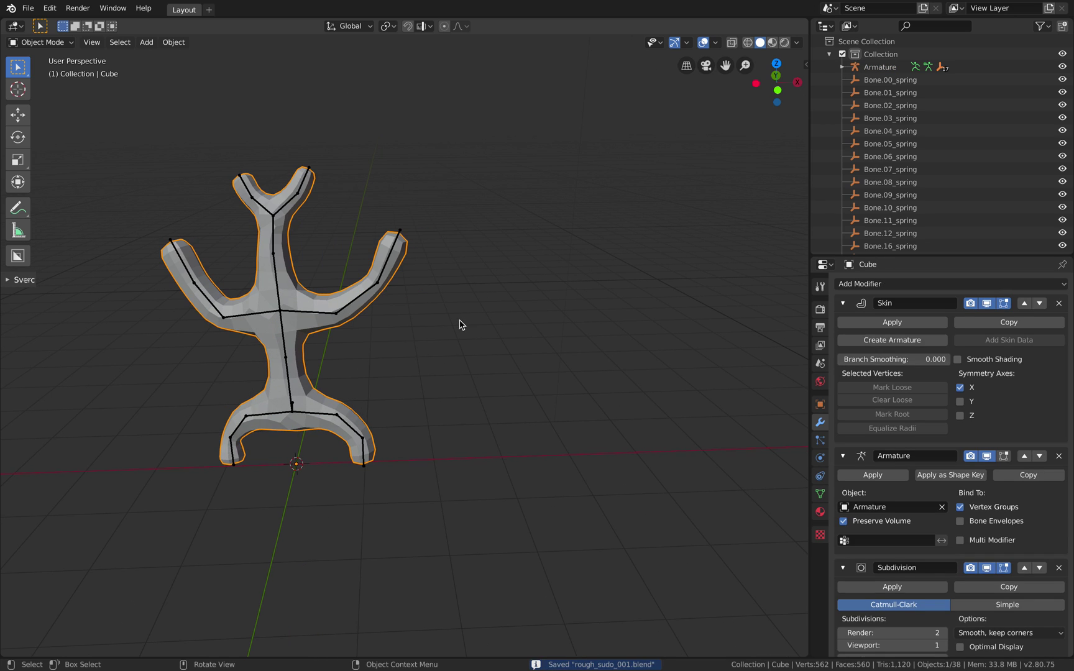
pyautogui.click(491, 328)
pyautogui.hotkey('shift', 'a')
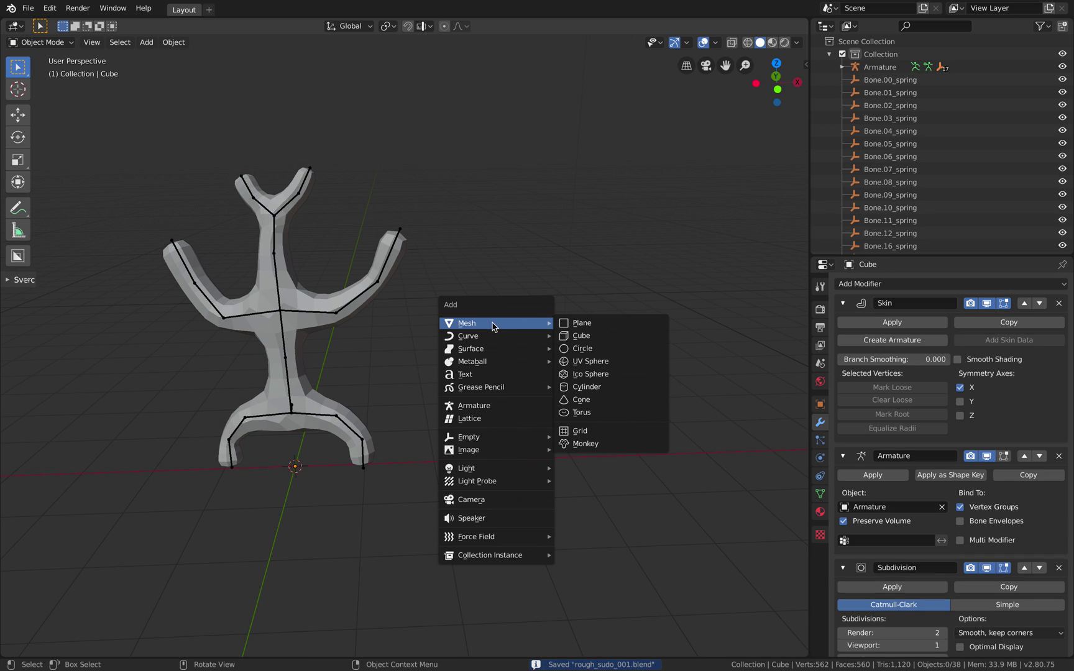
pyautogui.click(515, 408)
pyautogui.press('g')
pyautogui.click(593, 392)
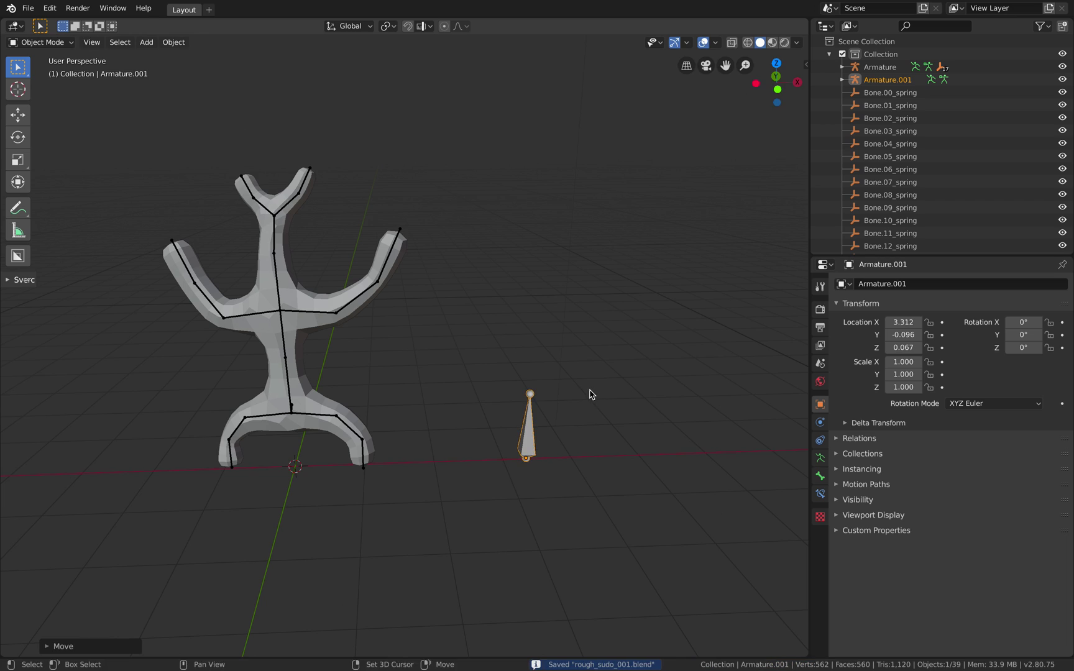
pyautogui.moveTo(590, 391); pyautogui.dragTo(575, 385, button='middle')
pyautogui.press('g')
pyautogui.click(588, 368)
# In Edit Mode, extrude four trunk bones upward from the new bone, plus a first head branch bone angled up to the right
pyautogui.hotkey('ctrl', 'Tab')
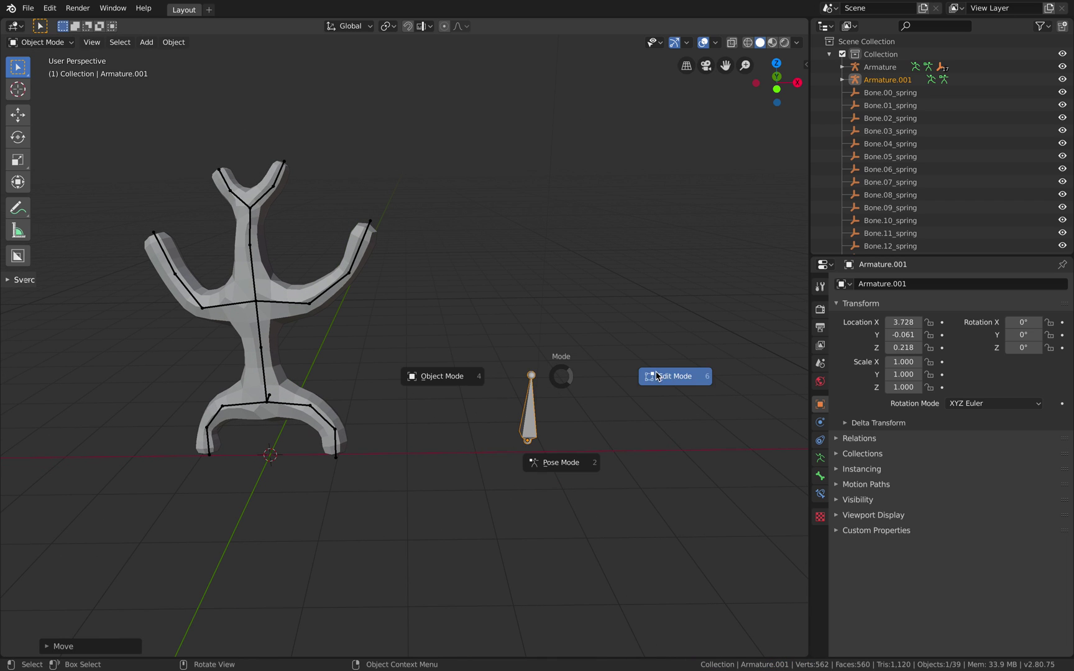
pyautogui.press('e')
pyautogui.click(560, 265)
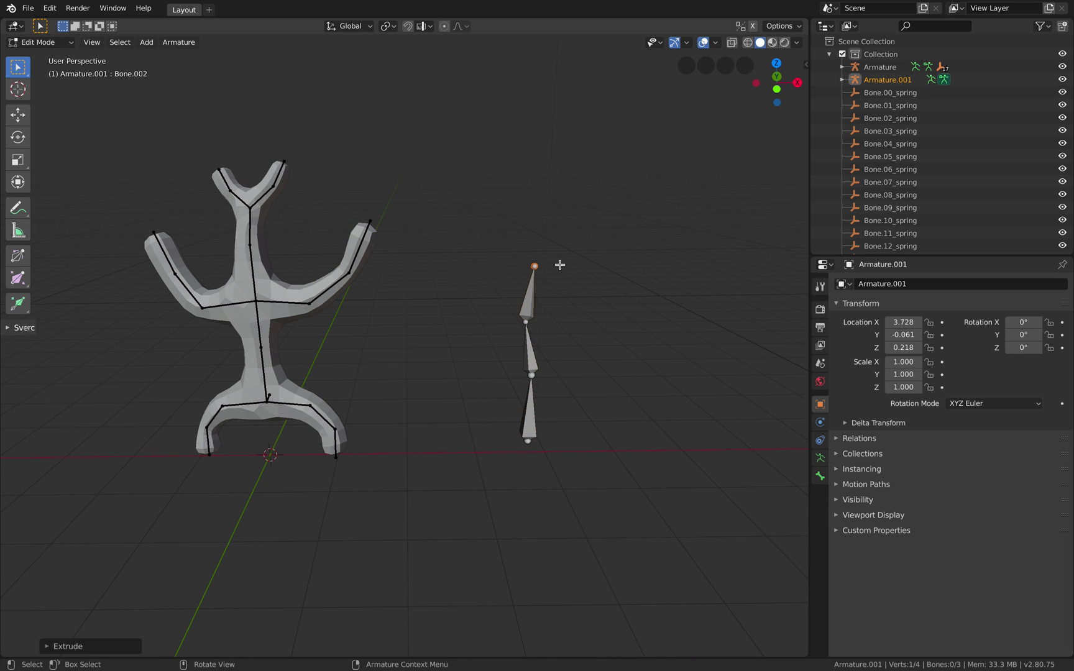
pyautogui.press('e')
pyautogui.click(556, 199)
pyautogui.press('e')
pyautogui.click(557, 167)
pyautogui.press('e')
pyautogui.click(558, 151)
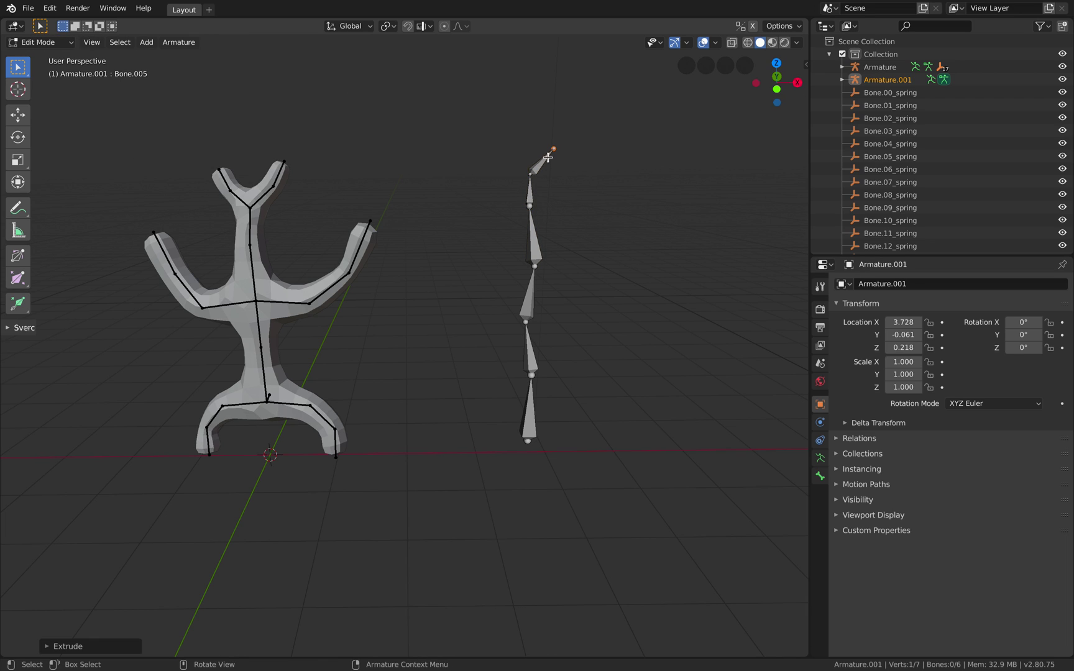
# Extrude a two-bone left head branch from the trunk's tip and add a second bone to the right head branch
pyautogui.press('e')
pyautogui.click(476, 154)
pyautogui.press('e')
pyautogui.click(448, 120)
pyautogui.click(546, 149)
pyautogui.press('e')
pyautogui.click(579, 115)
# Extrude a two-bone arm on each side of the trunk from the joint between its third and fourth bones
pyautogui.press('e')
pyautogui.click(599, 253)
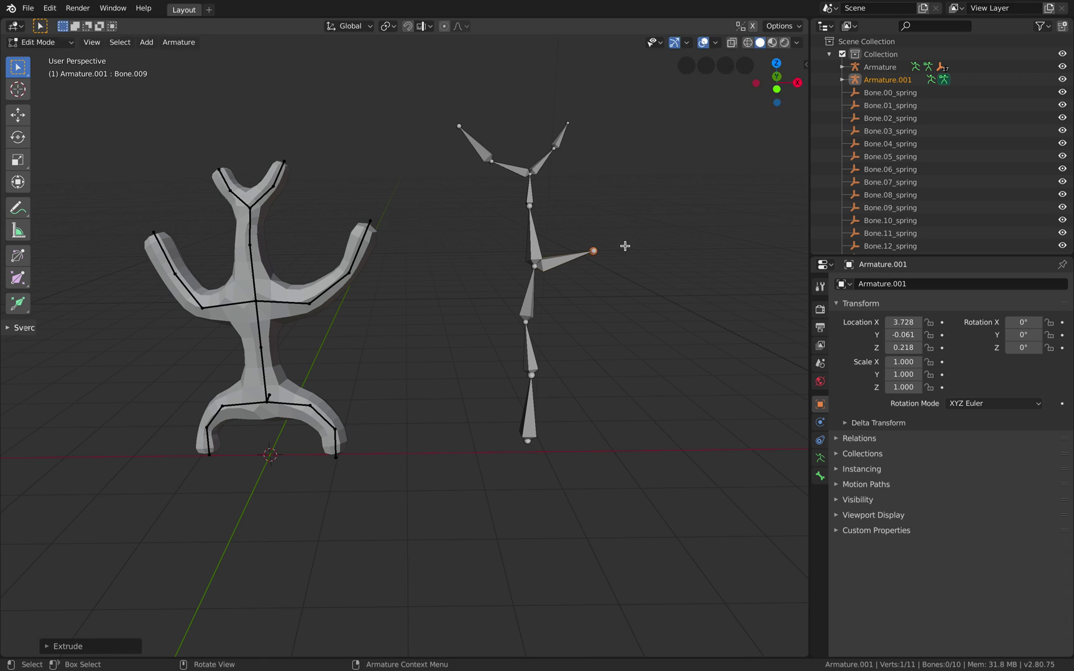
pyautogui.press('e')
pyautogui.click(662, 195)
pyautogui.click(538, 264)
pyautogui.press('e')
pyautogui.click(460, 251)
pyautogui.press('e')
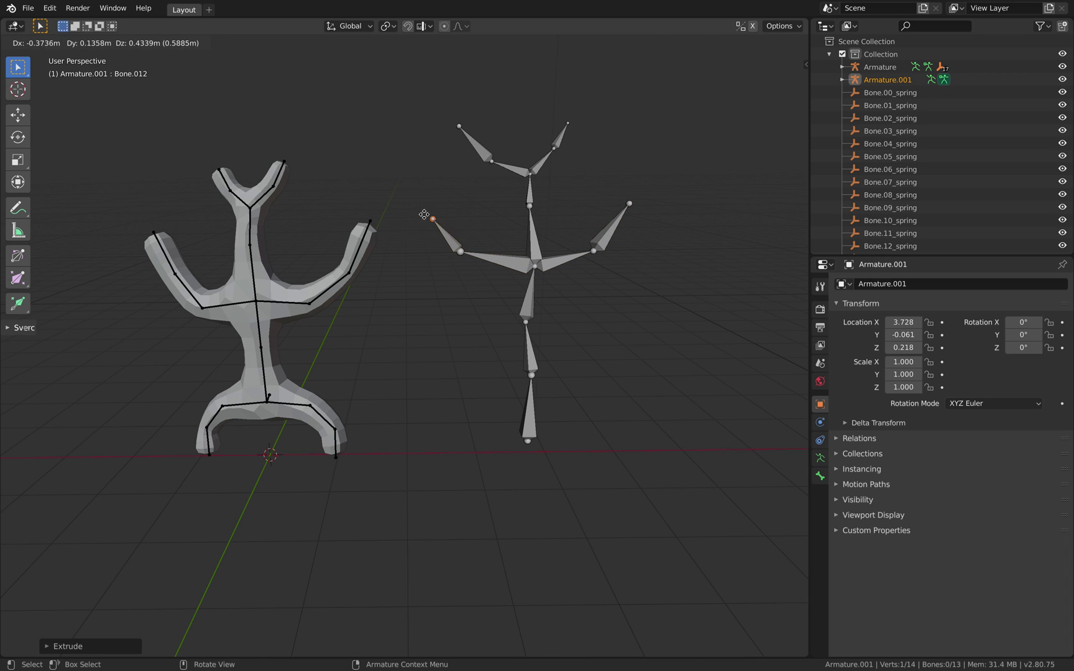
# Extrude two finger branches of two bones each from the tip of the right arm
pyautogui.press('e')
pyautogui.click(636, 161)
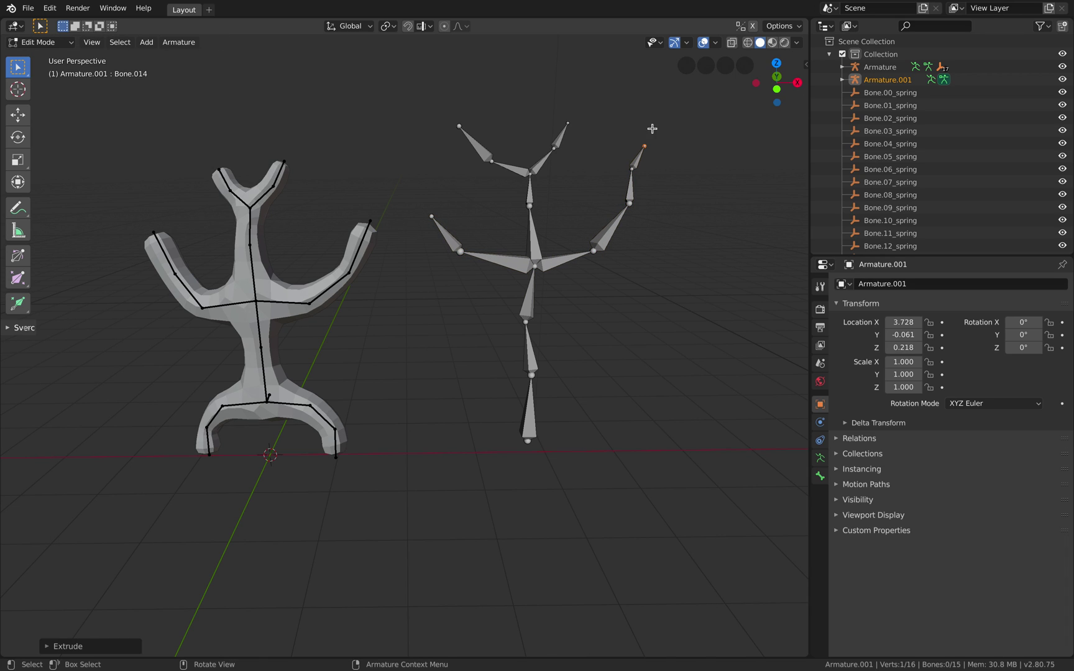
pyautogui.click(631, 203)
pyautogui.press('e')
pyautogui.click(676, 194)
pyautogui.press('e')
pyautogui.click(695, 164)
# Extrude two finger branches of two bones each from the tip of the left arm
pyautogui.click(434, 215)
pyautogui.press('e')
pyautogui.click(429, 163)
pyautogui.click(428, 217)
pyautogui.press('e')
pyautogui.click(396, 206)
pyautogui.press('e')
pyautogui.click(383, 173)
# In a side view, extrude a three-bone branch along the Y direction from the joint above the second trunk bone
pyautogui.moveTo(562, 295); pyautogui.dragTo(352, 331, button='middle')
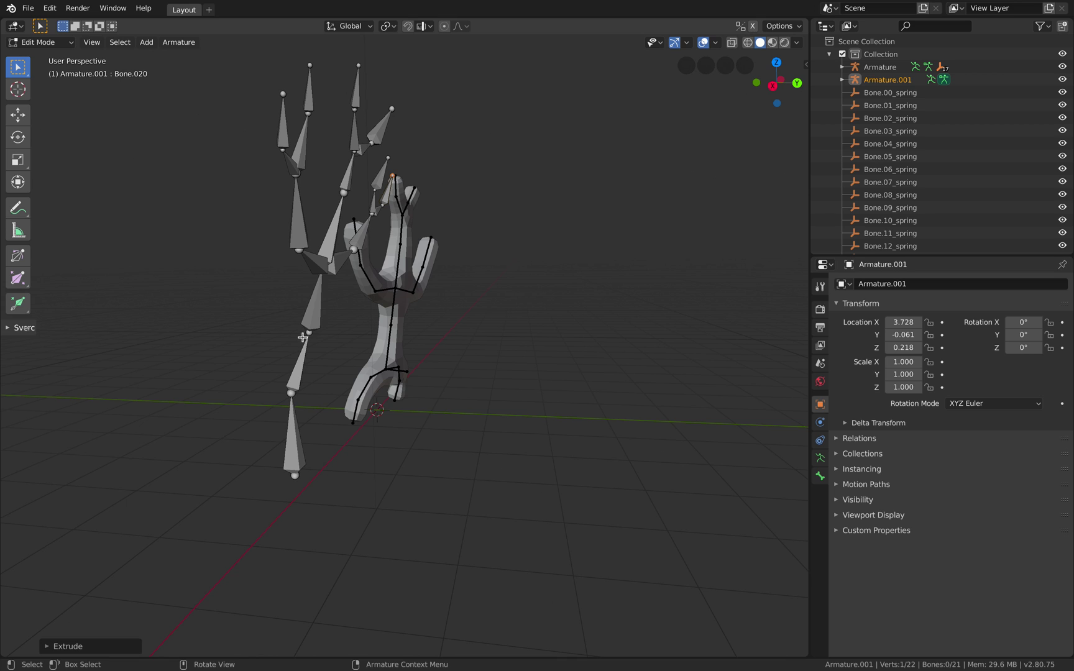
pyautogui.click(309, 334)
pyautogui.press('e')
pyautogui.click(390, 368)
pyautogui.press('e')
pyautogui.click(445, 377)
pyautogui.press('e')
pyautogui.click(526, 446)
# Return the new armature to Object Mode and save the file
pyautogui.moveTo(525, 446); pyautogui.dragTo(517, 412, button='middle')
pyautogui.click(38, 42)
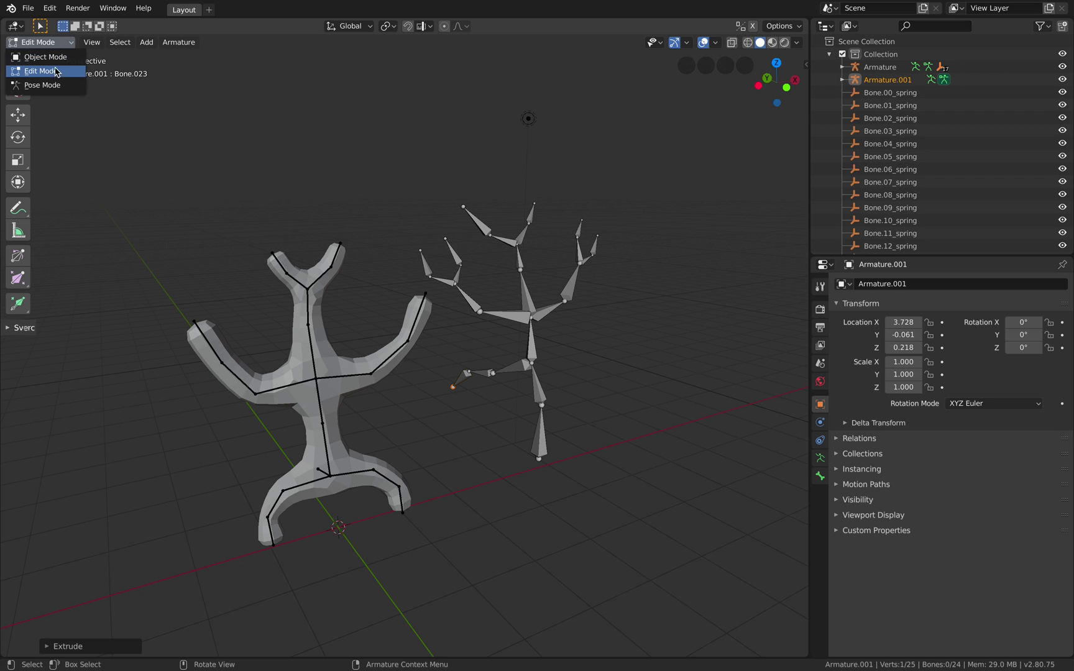
pyautogui.click(45, 57)
pyautogui.moveTo(427, 282); pyautogui.dragTo(420, 369, button='middle')
pyautogui.hotkey('ctrl', 's')
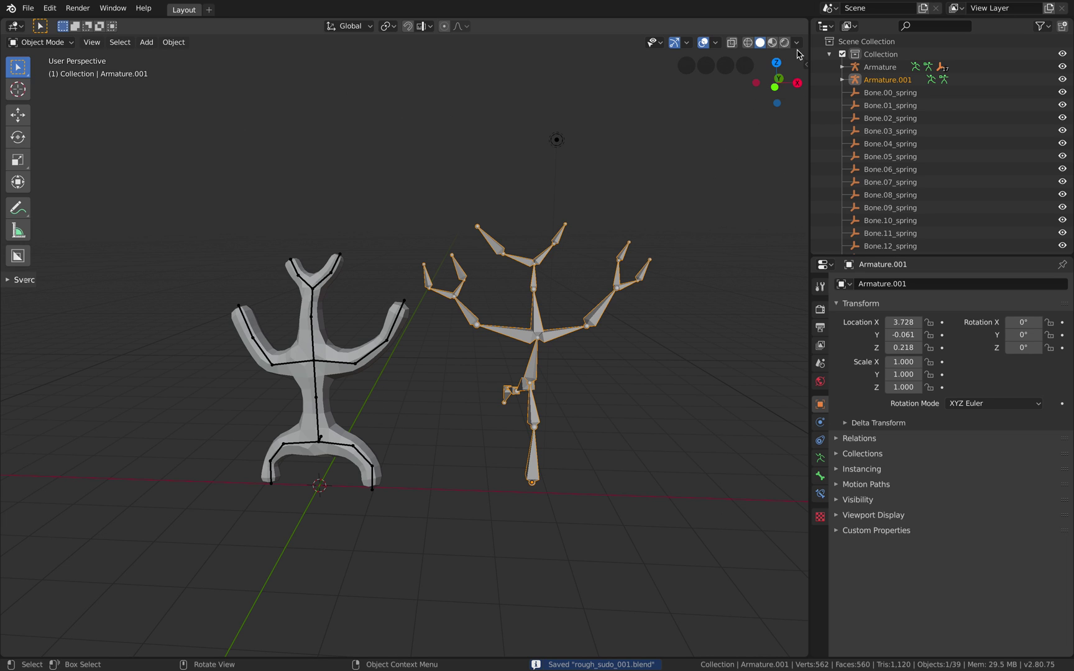
# Split the 3D viewport into two stacked areas and turn the upper one into a Sverchok Nodes editor with a node tree
pyautogui.moveTo(806, 23); pyautogui.dragTo(746, 288)
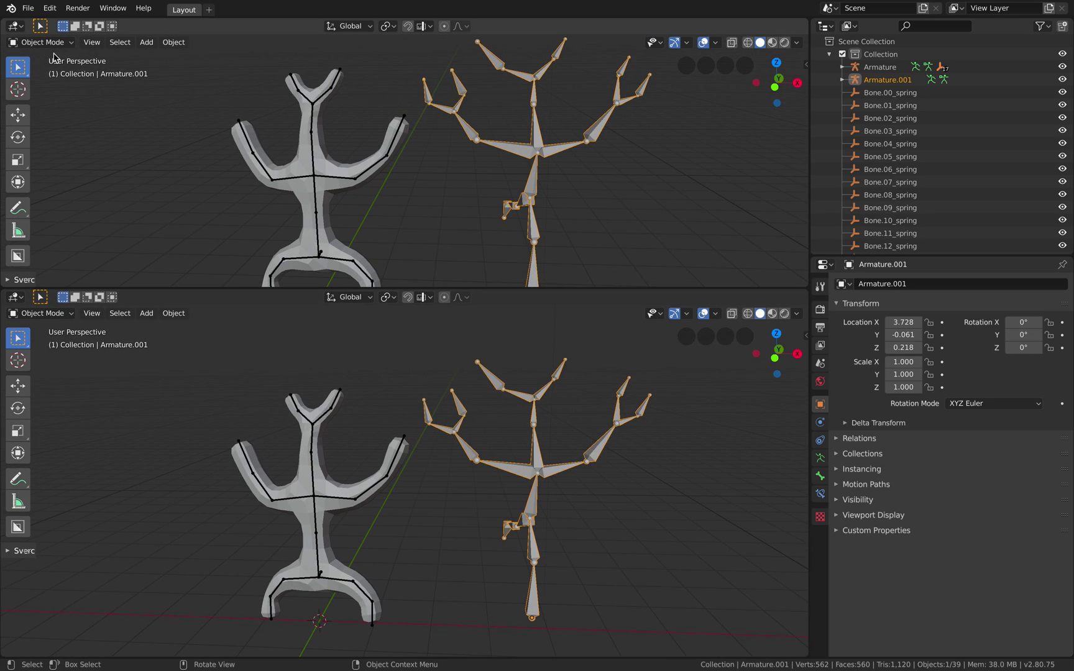
pyautogui.click(15, 26)
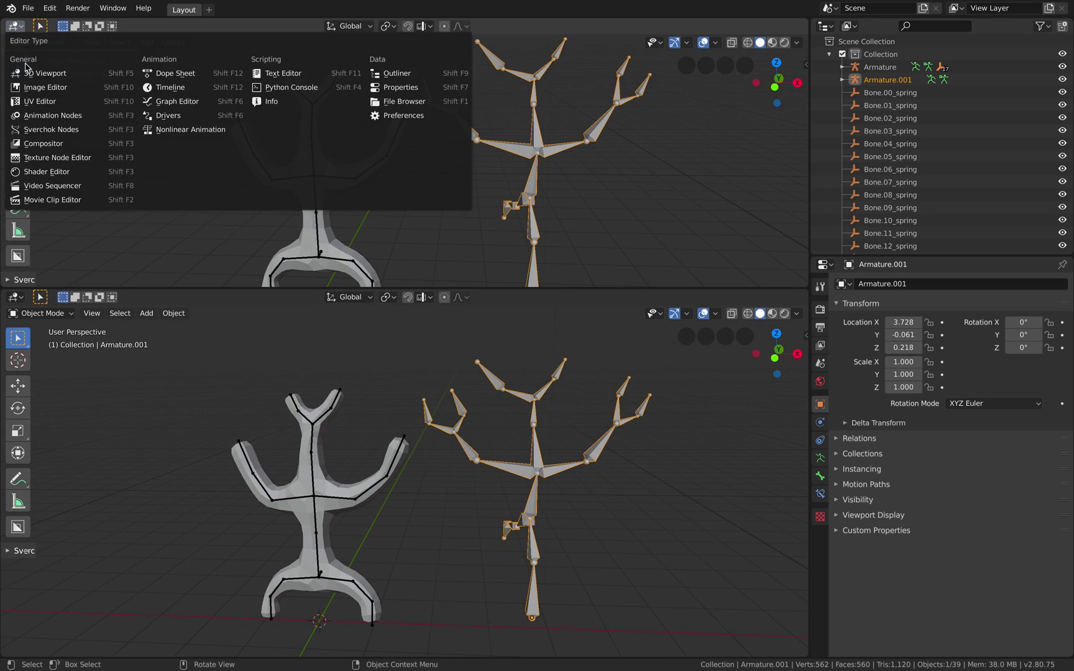
pyautogui.click(53, 129)
# Search the Sverchok nodes for "arma" and place an Armature Props node in the node tree
pyautogui.hotkey('shift', 'a')
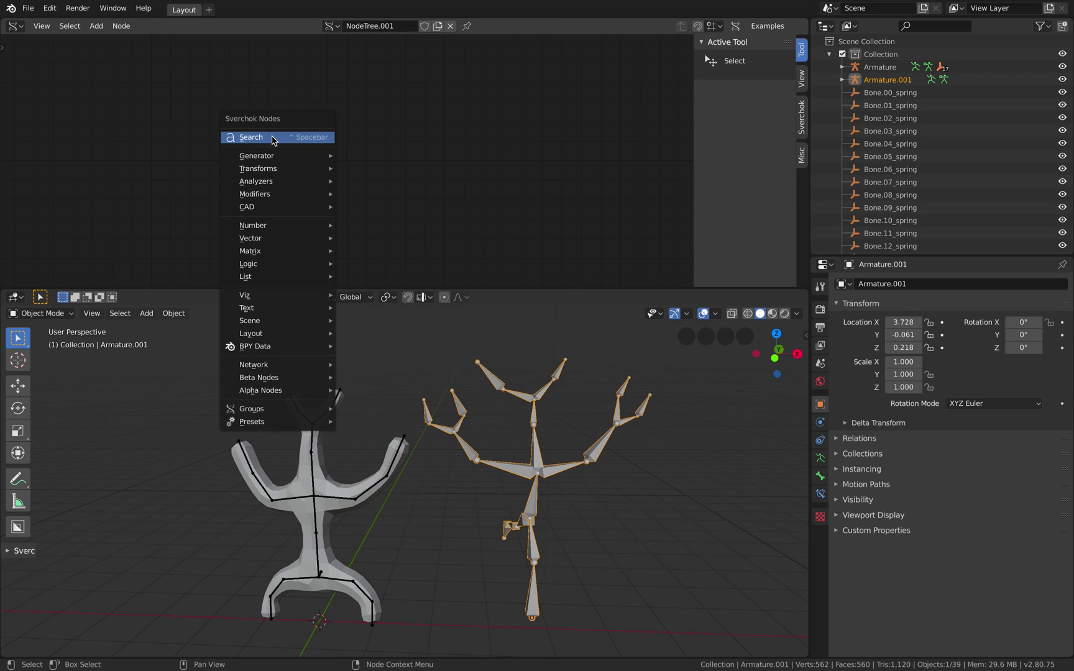
pyautogui.click(251, 138)
pyautogui.write('arma')
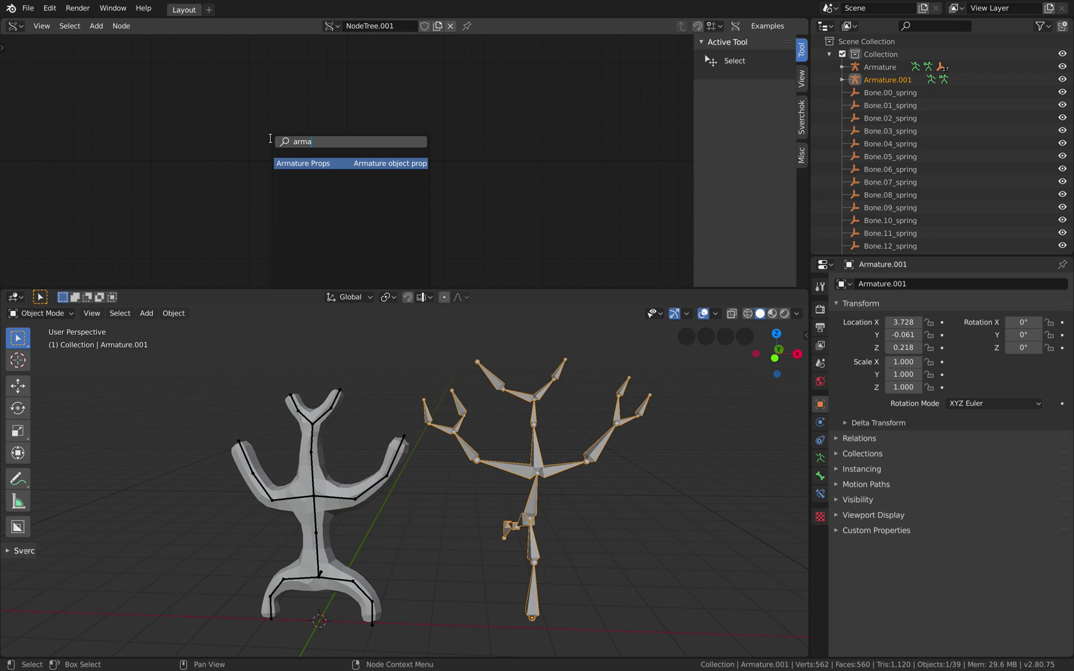
pyautogui.press('Return')
pyautogui.click(293, 81)
pyautogui.scroll(-3, 348, 186)
pyautogui.moveTo(369, 213); pyautogui.dragTo(327, 175, button='middle')
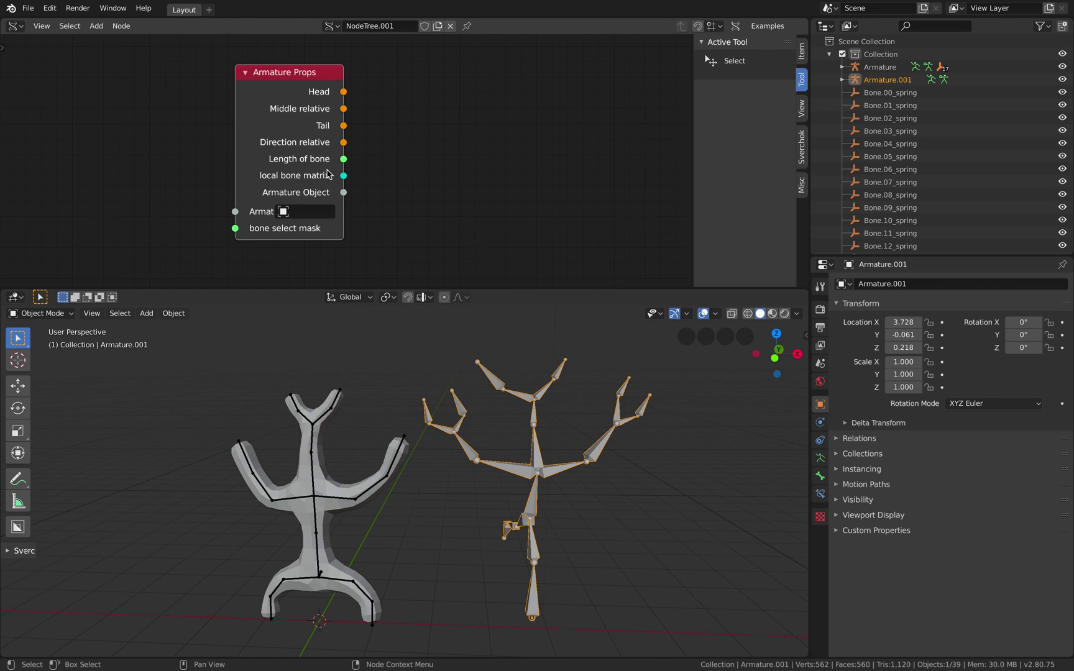
# Set Armature.001 as the armature object of the Armature Props node and save the file
pyautogui.click(304, 211)
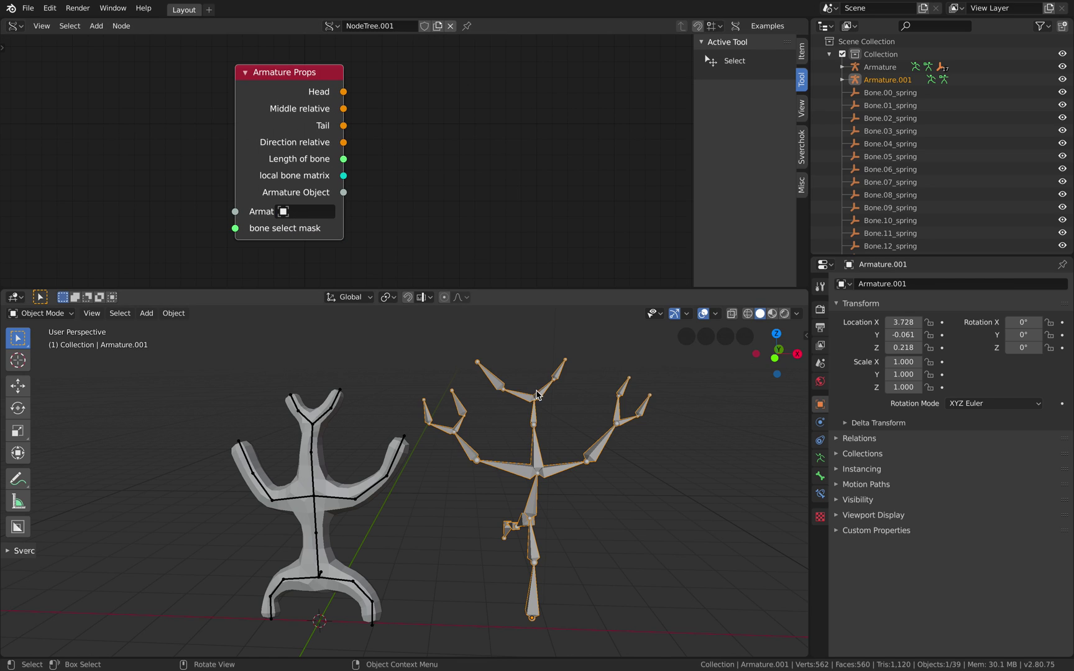
pyautogui.moveTo(529, 413); pyautogui.dragTo(519, 408, button='middle')
pyautogui.click(318, 212)
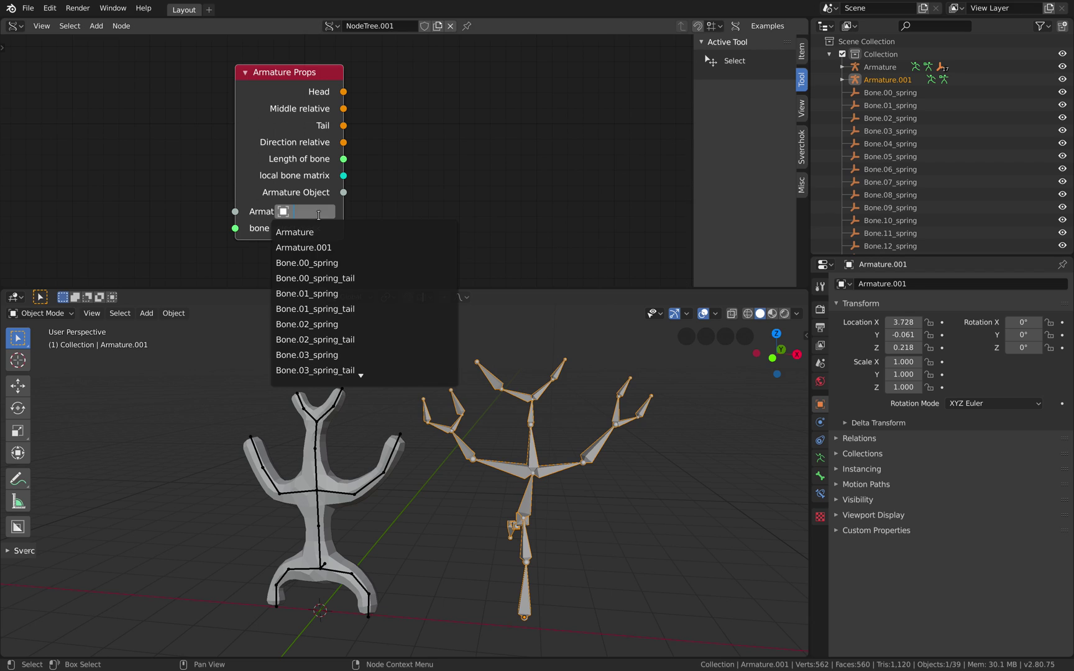
pyautogui.click(340, 252)
pyautogui.scroll(-2, 472, 185)
pyautogui.moveTo(472, 184); pyautogui.dragTo(389, 188, button='middle')
pyautogui.hotkey('ctrl', 's')
# Add a List Zip node and connect the Head and Tail outputs of Armature Props to its two data inputs
pyautogui.scroll(2, 383, 177)
pyautogui.hotkey('alt', 'space')
pyautogui.write('list z')
pyautogui.press('Return')
pyautogui.click(432, 110)
pyautogui.moveTo(423, 194); pyautogui.dragTo(433, 214)
pyautogui.moveTo(449, 127); pyautogui.dragTo(379, 89)
# Add a UV Connection node and feed the List Zip data output into its first vertices input
pyautogui.moveTo(534, 104); pyautogui.dragTo(502, 102, button='middle')
pyautogui.hotkey('shift', 'a')
pyautogui.click(547, 105)
pyautogui.write('u')
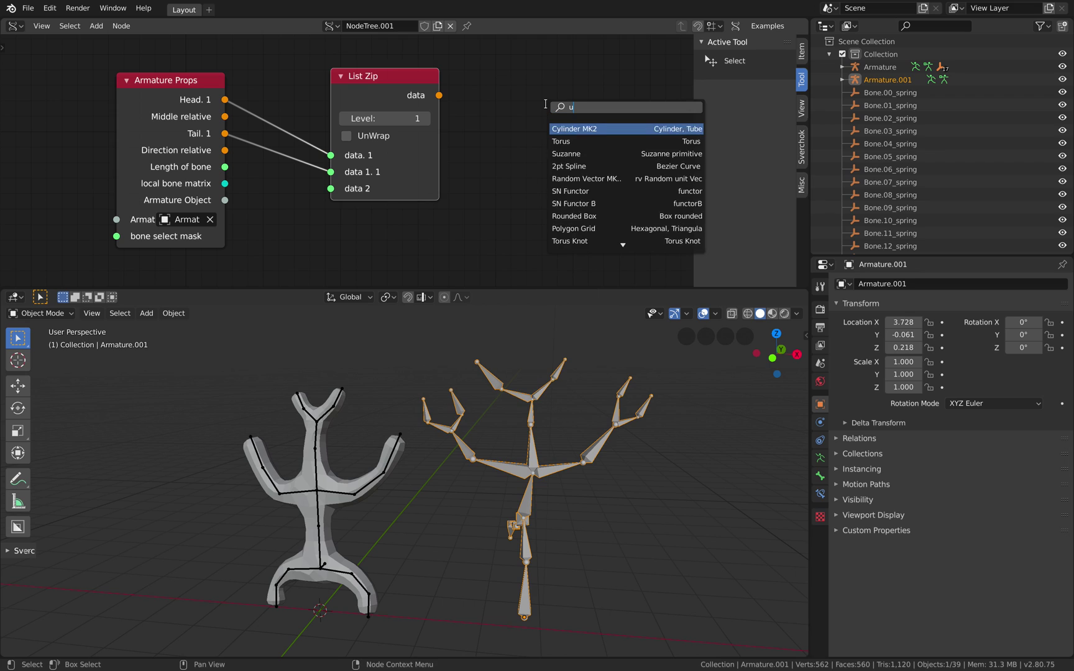
pyautogui.write('v')
pyautogui.press('Return')
pyautogui.click(536, 81)
pyautogui.moveTo(542, 233); pyautogui.dragTo(539, 233)
# Add a Viewer BMesh node and connect the UV Connection vertices and data outputs to its vertices and edges inputs
pyautogui.press('n')
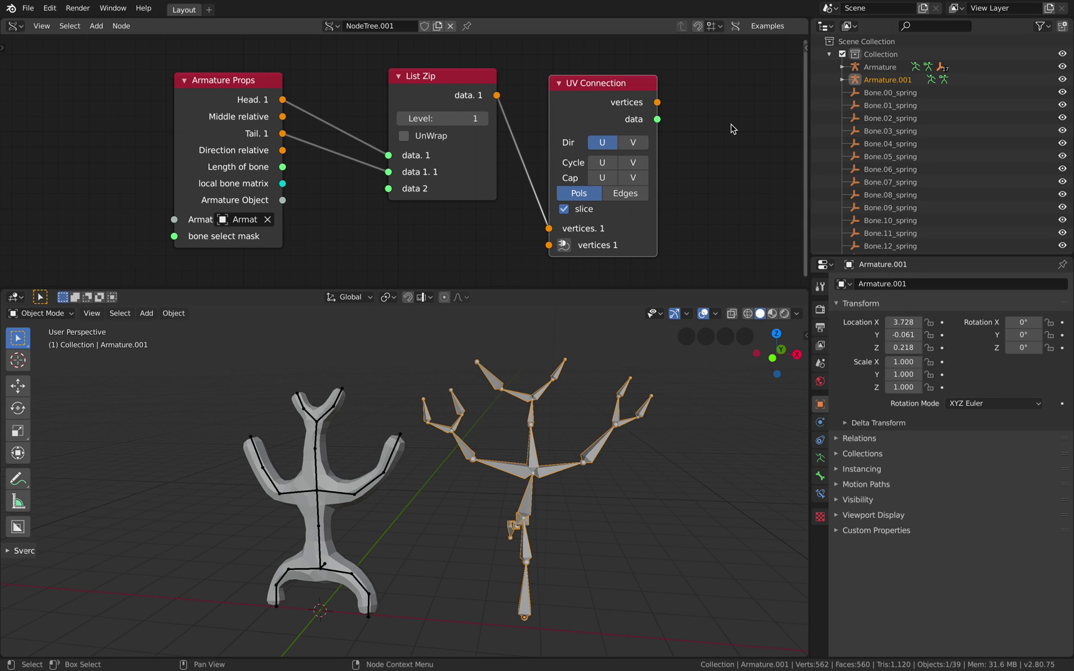
pyautogui.moveTo(753, 129); pyautogui.dragTo(663, 127, button='middle')
pyautogui.hotkey('shift', 'a')
pyautogui.click(618, 113)
pyautogui.write('bme')
pyautogui.press('Return')
pyautogui.click(685, 57)
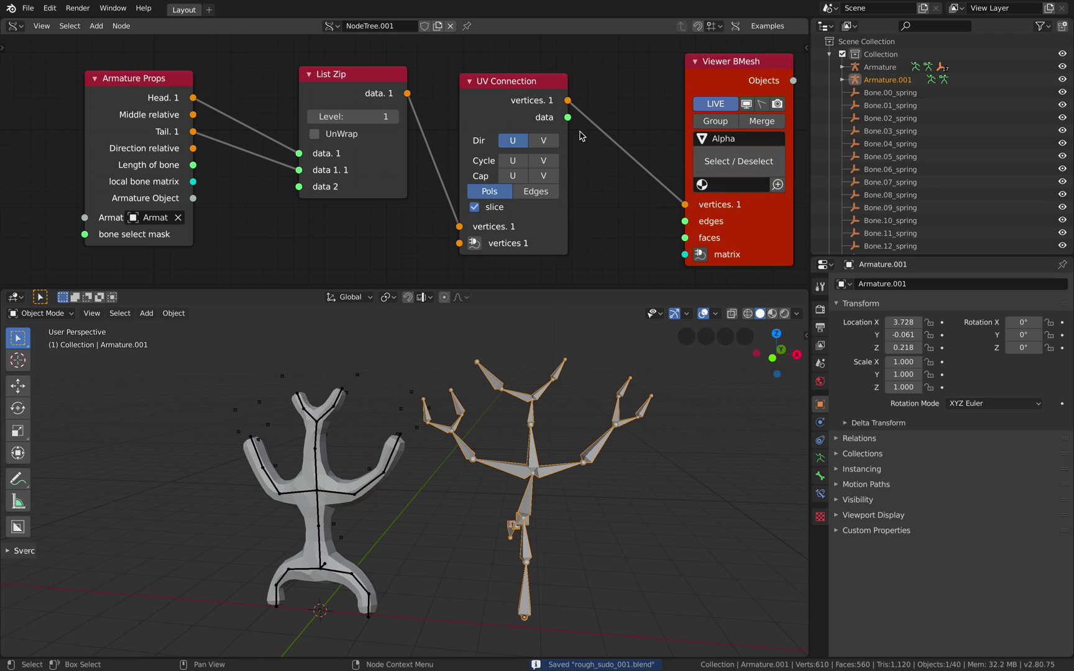
pyautogui.moveTo(685, 227); pyautogui.dragTo(684, 221)
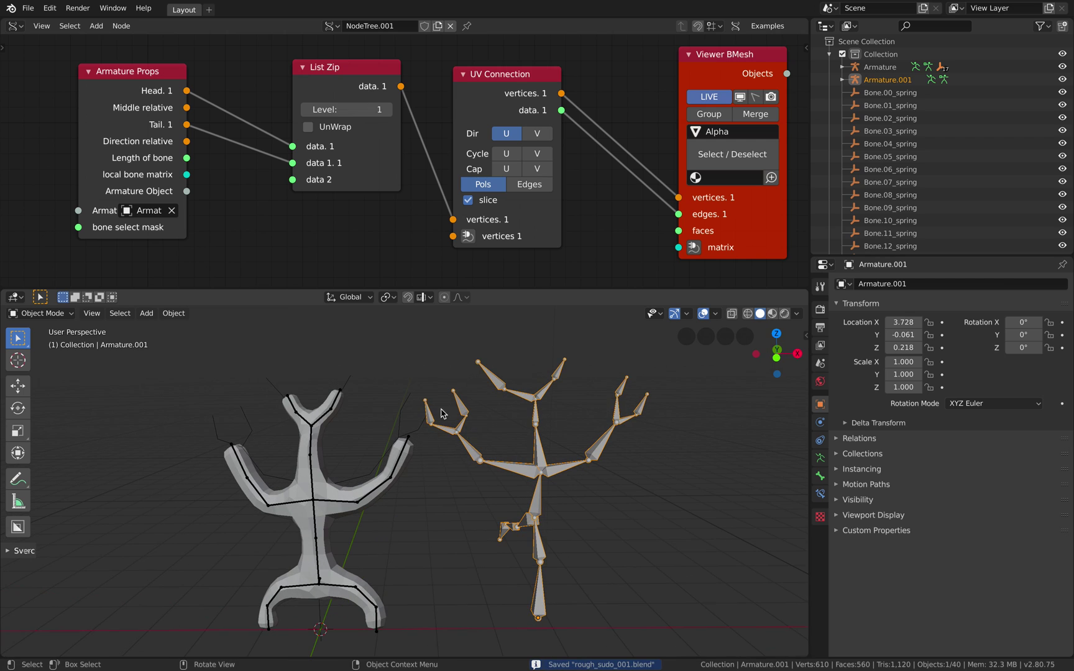
# Move the skinned character's original armature away from its mesh toward negative X
pyautogui.moveTo(403, 407); pyautogui.dragTo(448, 398, button='middle')
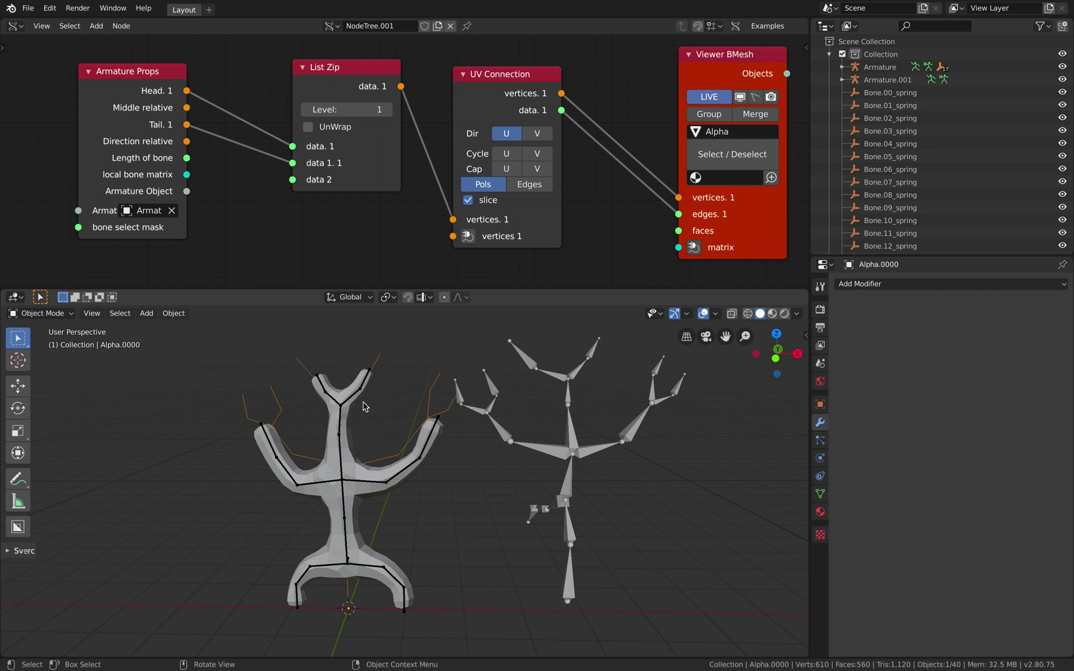
pyautogui.scroll(-2, 376, 425)
pyautogui.click(356, 537)
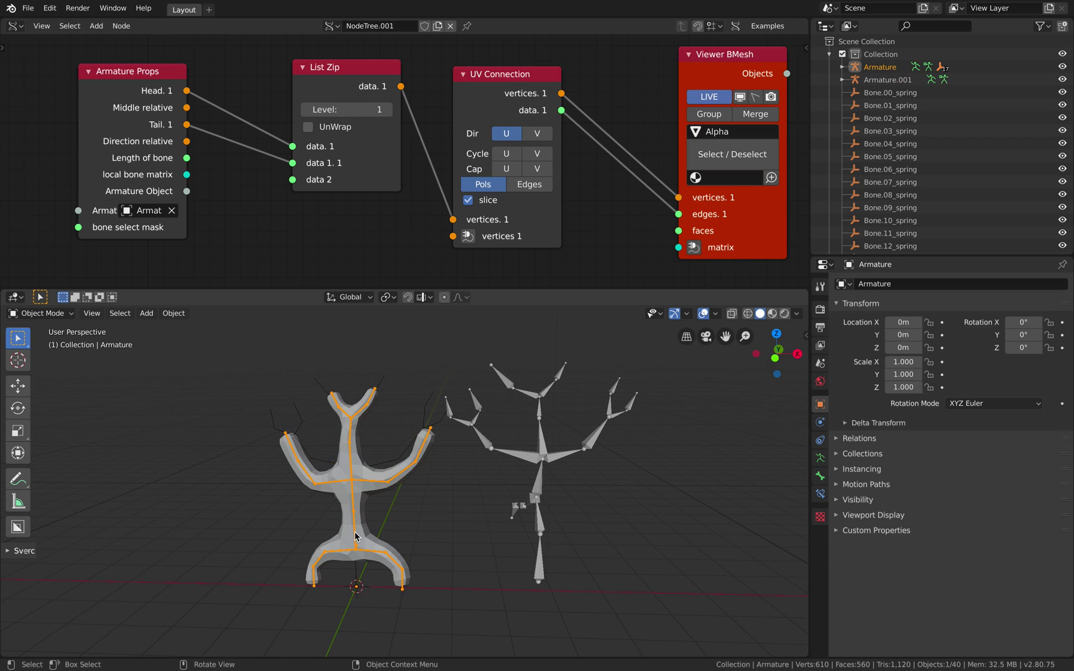
pyautogui.press('g')
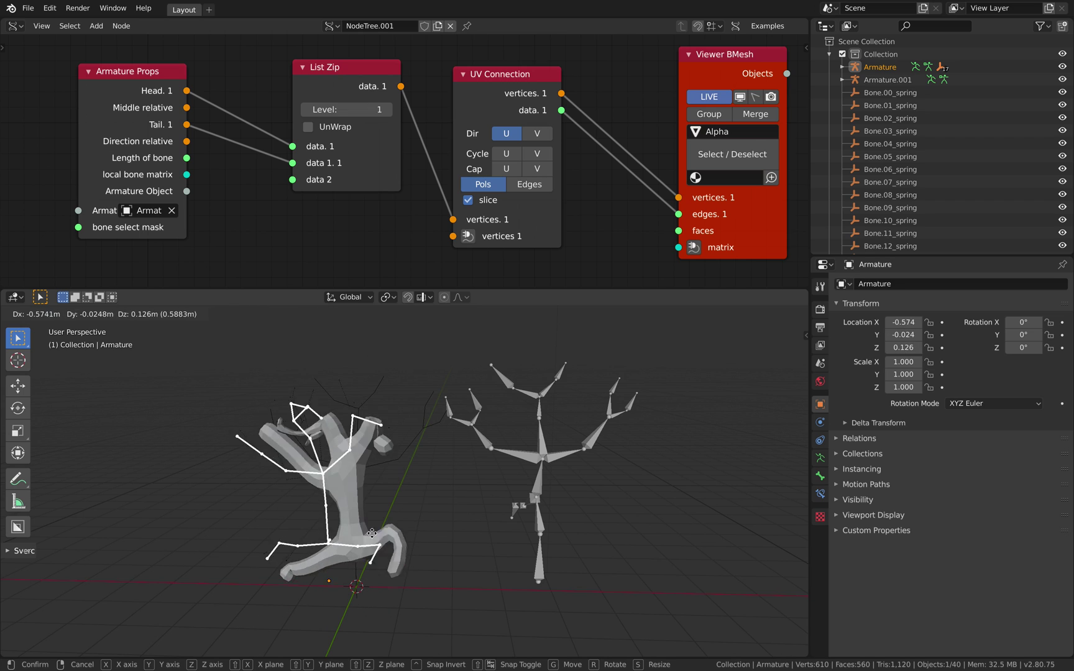
pyautogui.click(384, 523)
pyautogui.moveTo(384, 524); pyautogui.dragTo(400, 524, button='middle')
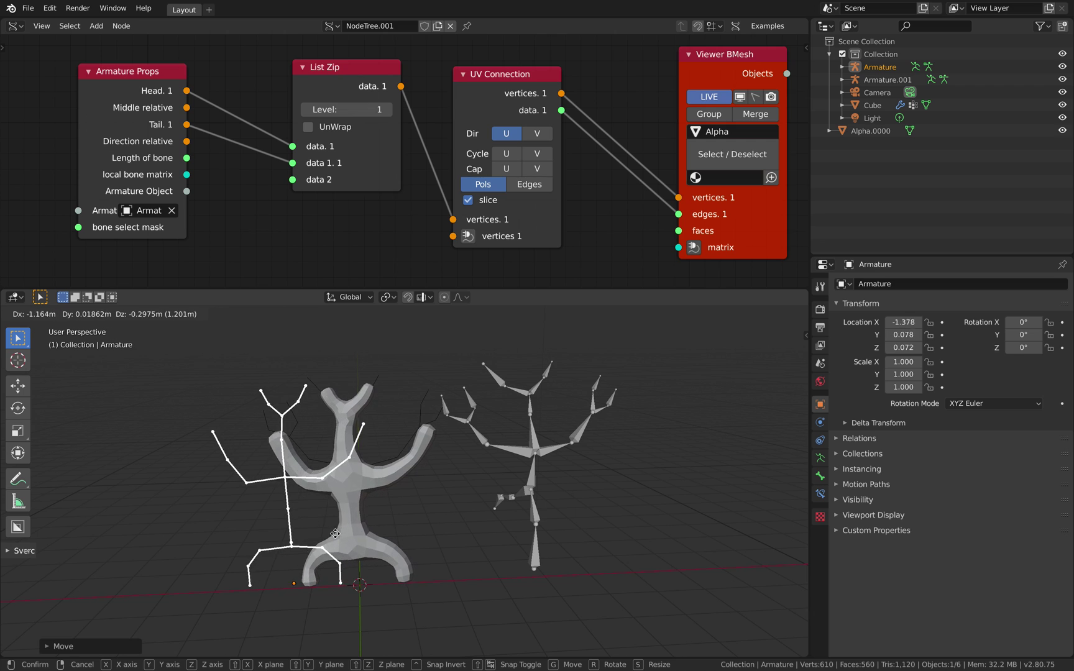
pyautogui.click(310, 515)
# Move the generated Alpha.0000 wireframe mesh to the far side of the branching armature, toward positive X
pyautogui.click(347, 515)
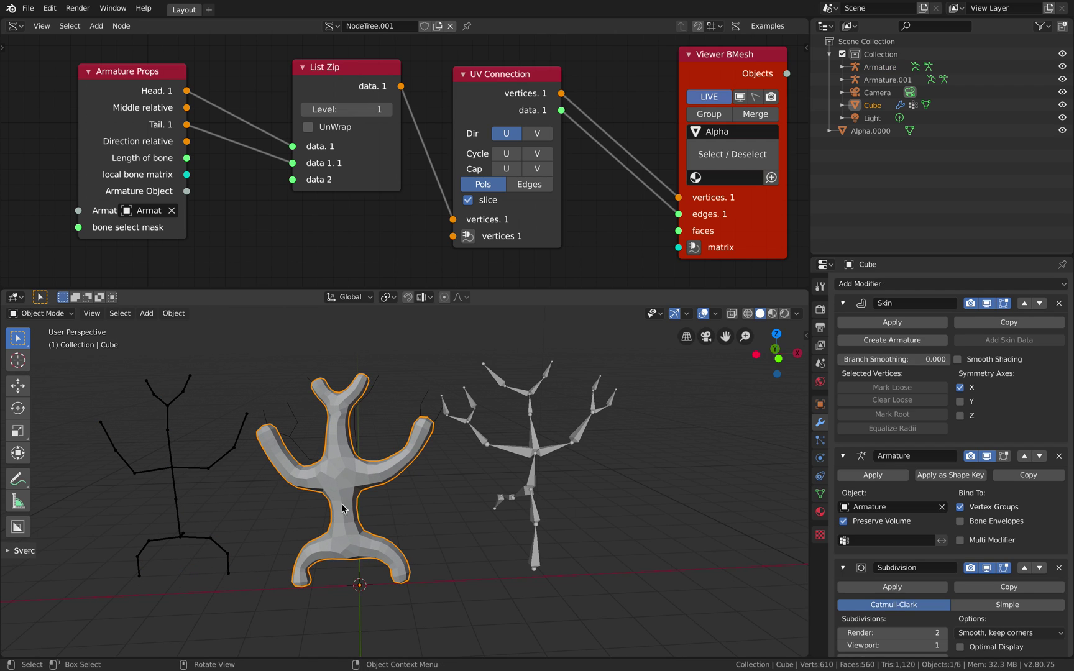
pyautogui.click(294, 431)
pyautogui.press('g')
pyautogui.click(644, 413)
pyautogui.moveTo(644, 412); pyautogui.dragTo(483, 382, button='middle')
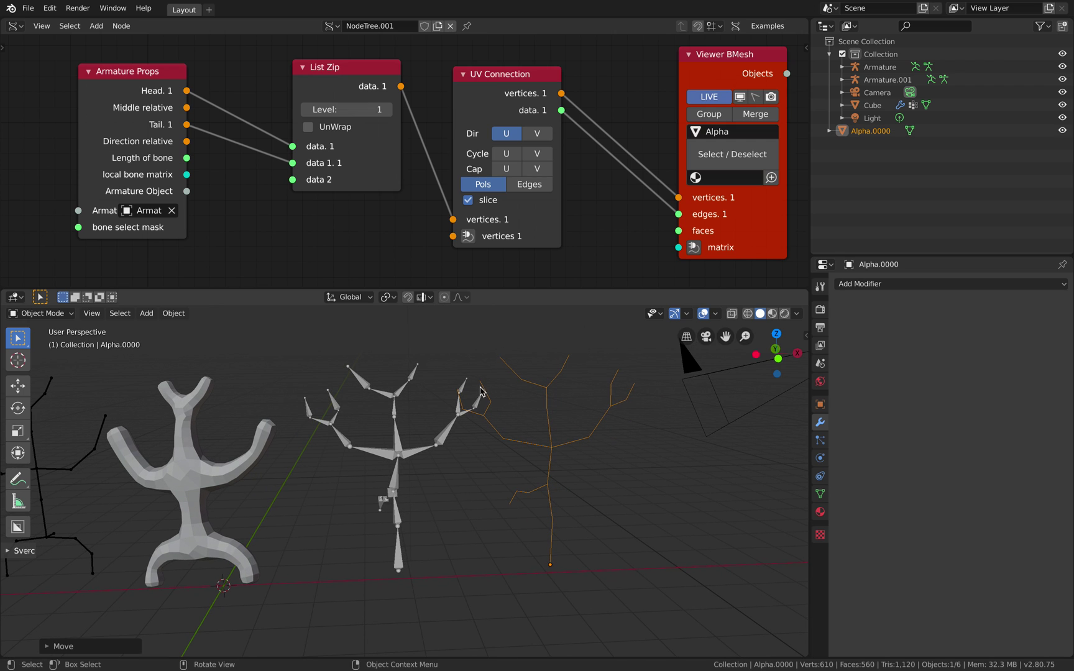
# Save the project as a new incremented version of rough_sudo_001.blend on the Desktop
pyautogui.moveTo(596, 354); pyautogui.dragTo(547, 413, button='middle')
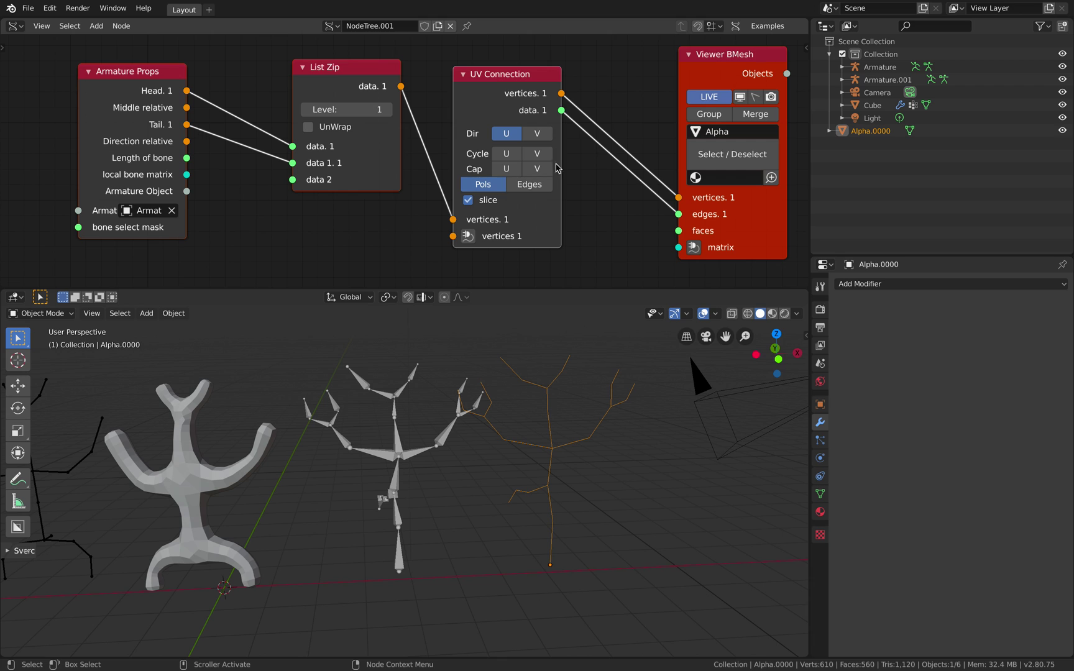
pyautogui.click(28, 8)
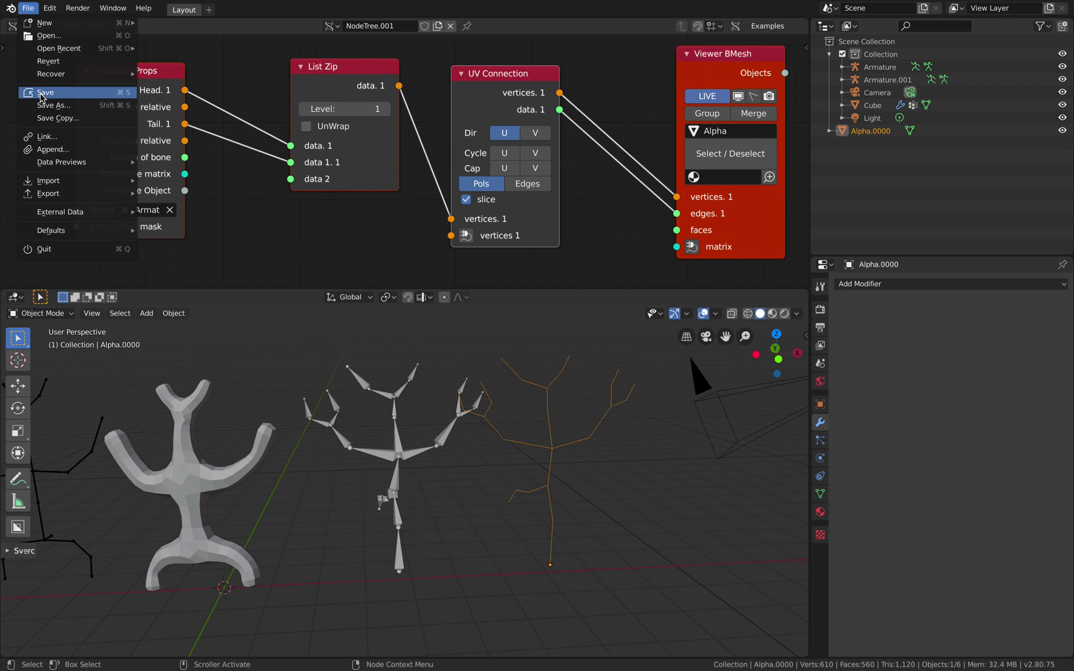
pyautogui.click(28, 8)
pyautogui.click(62, 105)
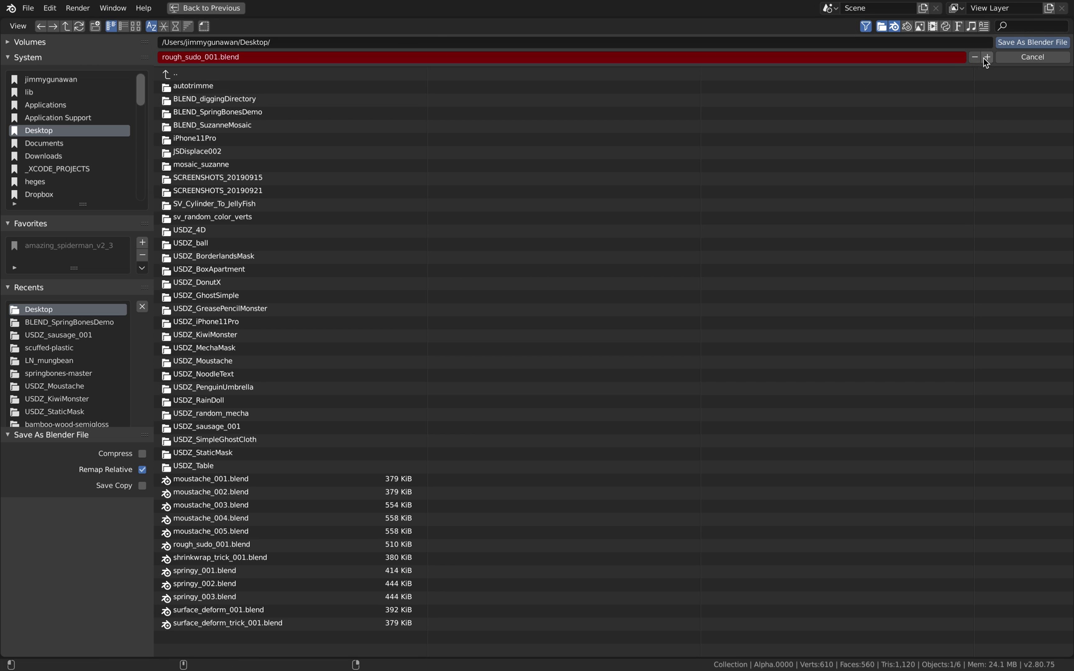
pyautogui.click(1013, 43)
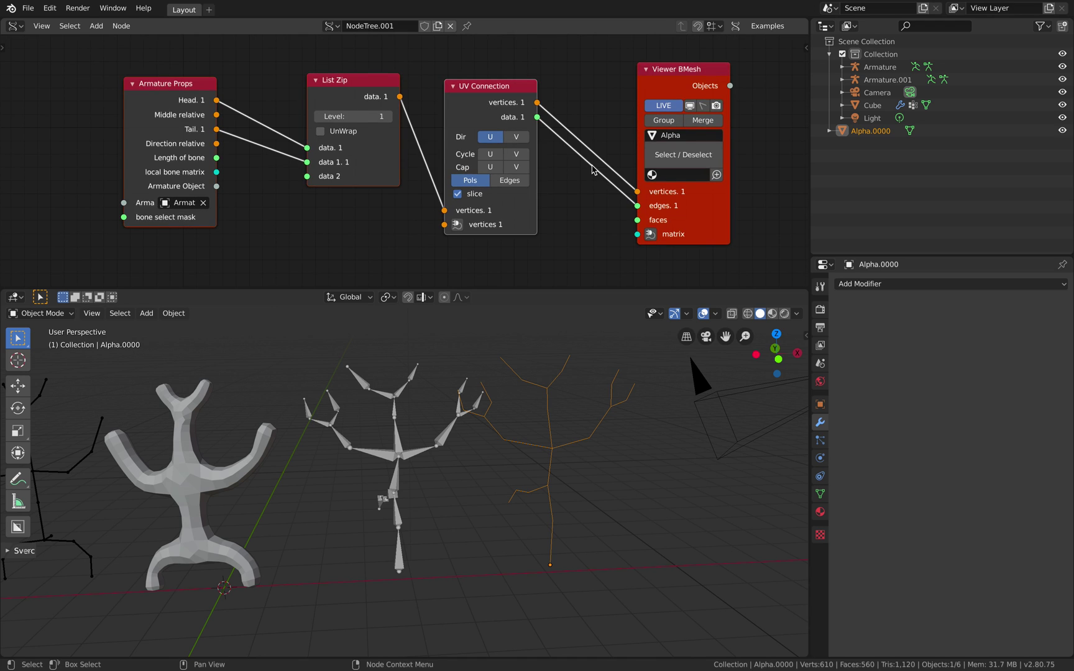
# Clear all nodes from the Sverchok node tree and select the generated wireframe mesh
pyautogui.moveTo(552, 401); pyautogui.dragTo(547, 393, button='middle')
pyautogui.hotkey('alt', 'a')
pyautogui.click(546, 398)
pyautogui.click(416, 421)
pyautogui.click(545, 401)
# Parent the Alpha.0000 wireframe to Armature.001 with automatic weights
pyautogui.scroll(1, 497, 403)
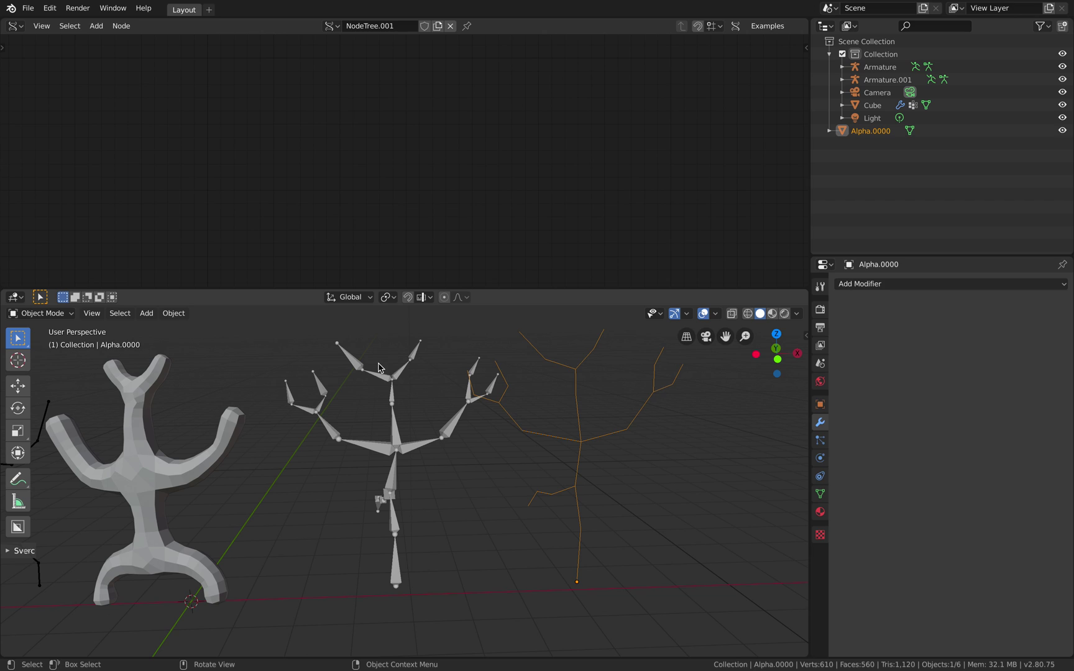
pyautogui.click(396, 383)
pyautogui.click(572, 405)
pyautogui.keyDown('shift'); pyautogui.click(475, 367); pyautogui.keyUp('shift')
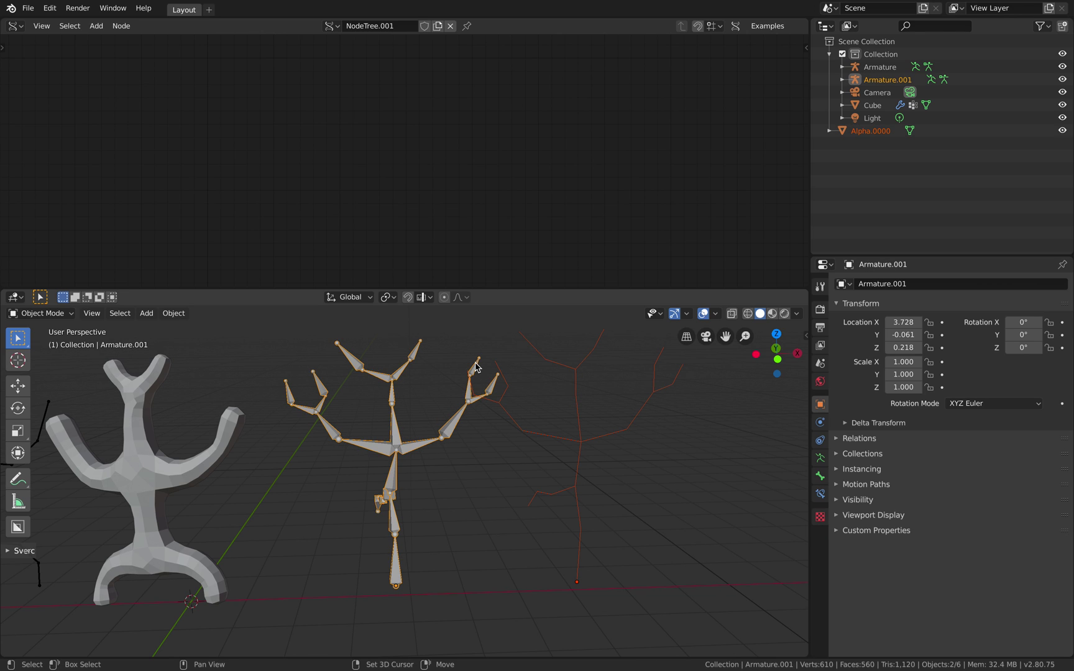
pyautogui.hotkey('ctrl', 'p')
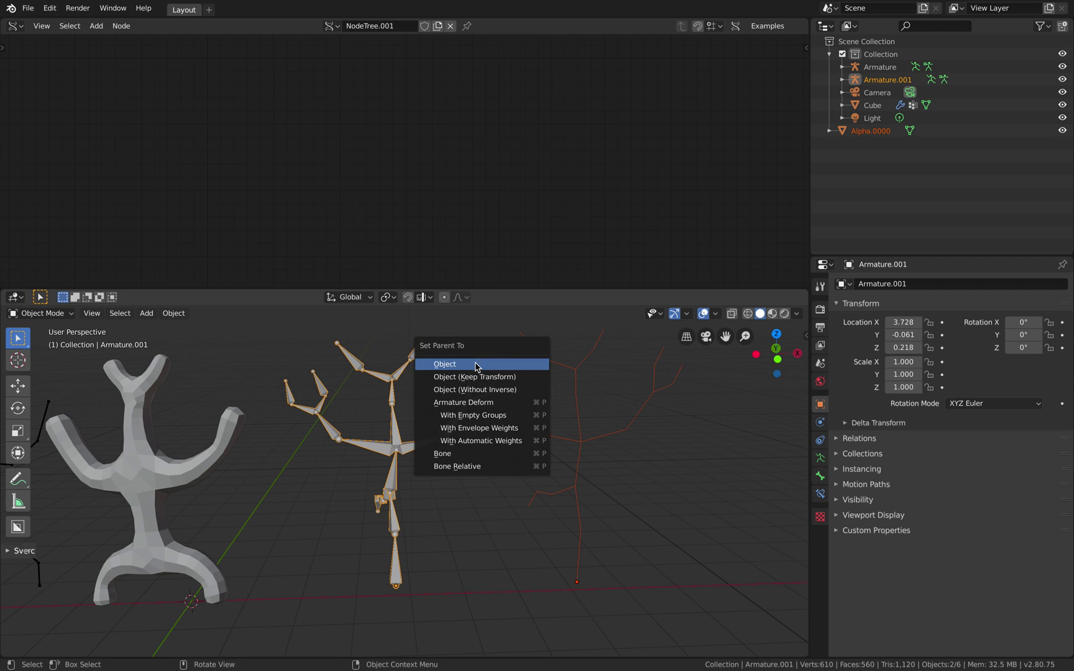
pyautogui.click(493, 442)
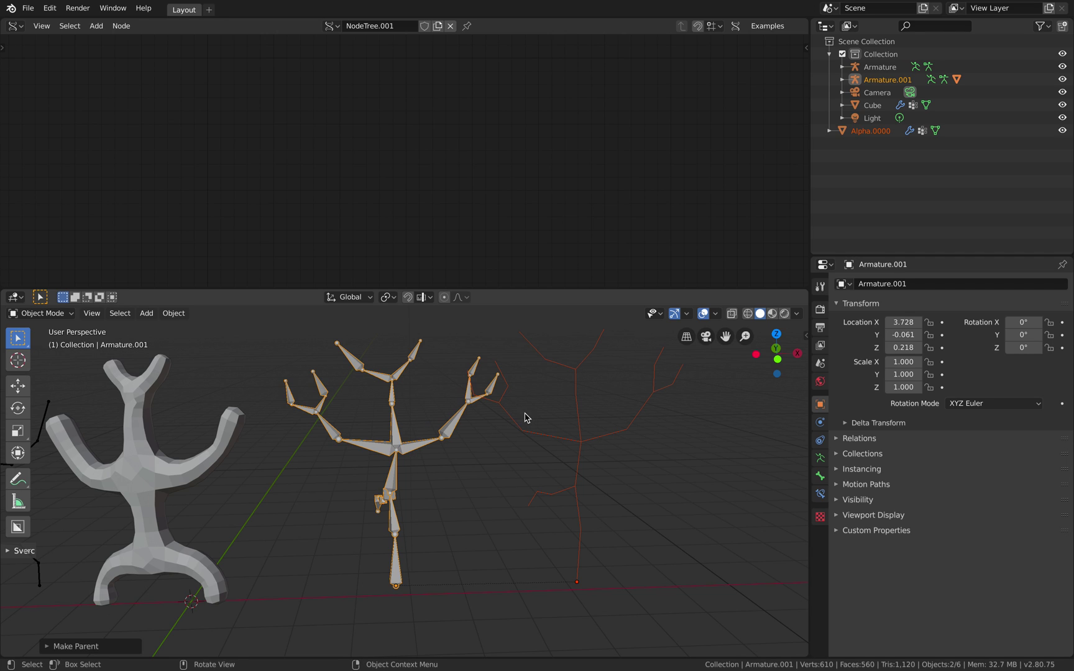
# Add a Skin modifier to the Alpha.0000 wireframe below its Armature modifier
pyautogui.click(575, 391)
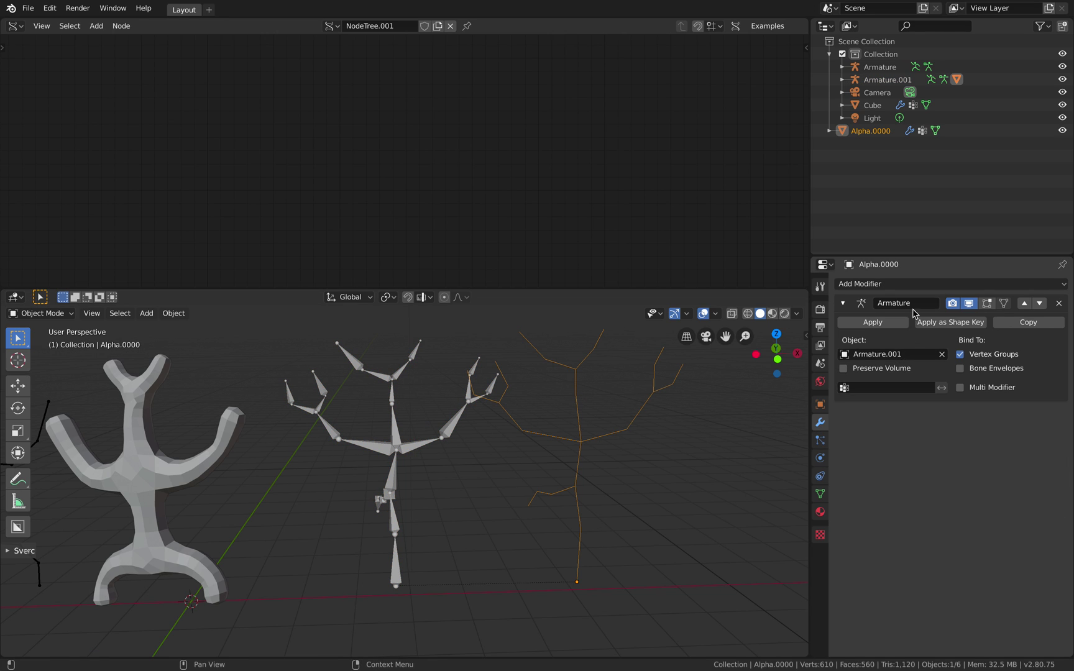
pyautogui.click(907, 283)
pyautogui.click(767, 478)
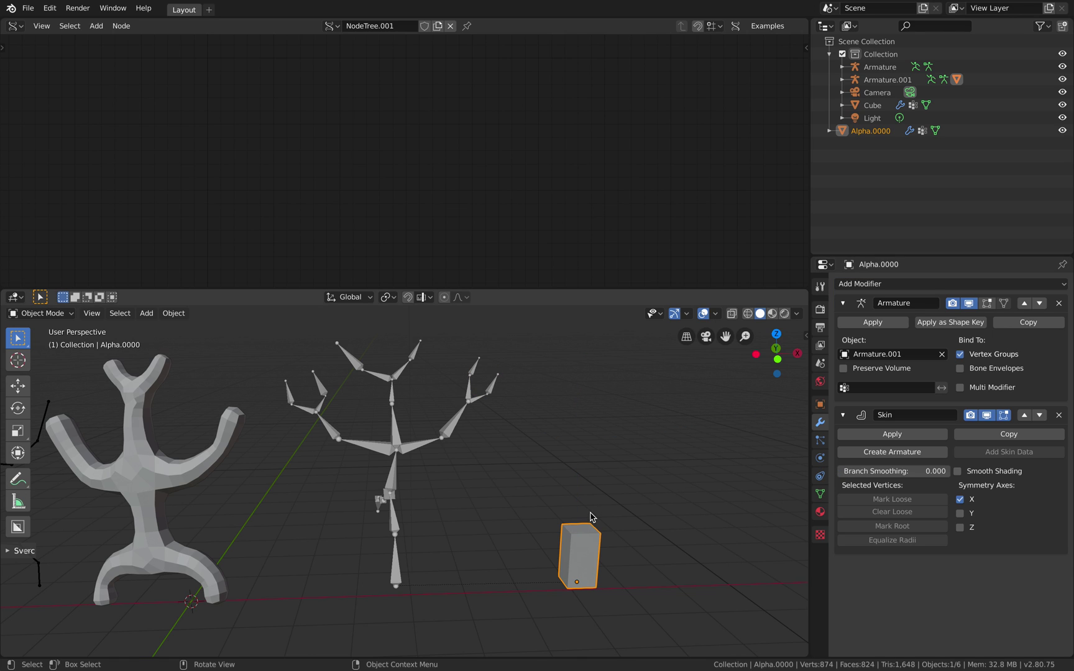
# Inspect the wireframe's vertices in Edit Mode with everything selected, then return to Object Mode
pyautogui.hotkey('ctrl', 'Tab')
pyautogui.click(690, 513)
pyautogui.hotkey('ctrl', 'Tab')
pyautogui.press('Escape')
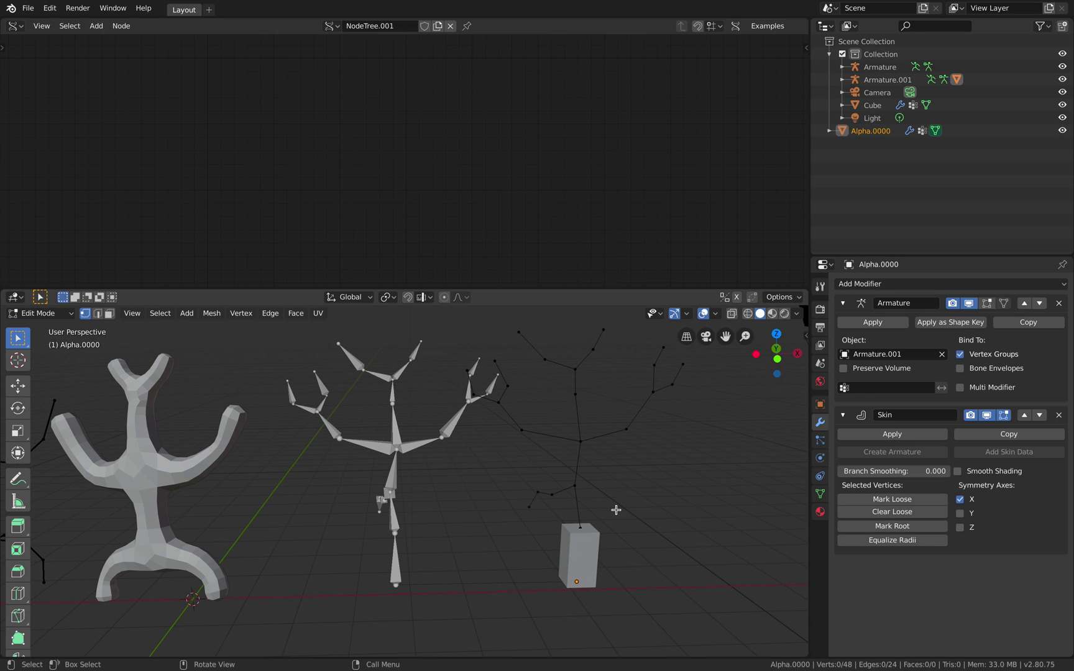
pyautogui.click(620, 510)
pyautogui.press('a')
pyautogui.hotkey('ctrl', 'Tab')
pyautogui.click(547, 470)
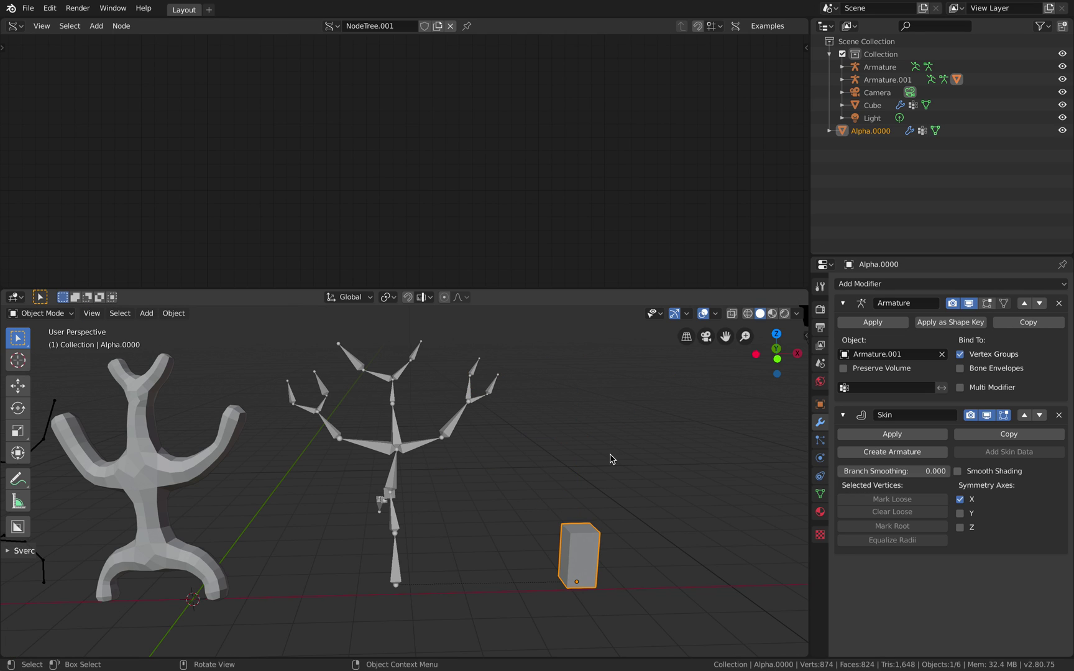
# Remove the Skin and Armature modifiers from Alpha.0000
pyautogui.click(1059, 415)
pyautogui.click(1059, 303)
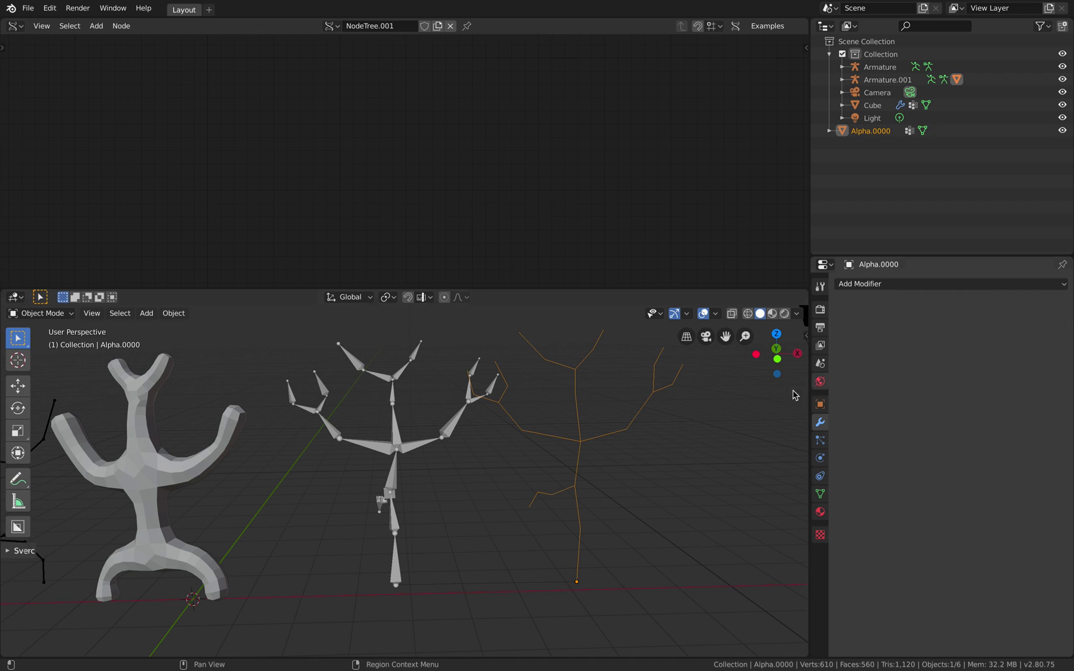
# Enter Edit Mode on the Alpha.0000 wireframe with all of its vertices deselected
pyautogui.moveTo(622, 442); pyautogui.dragTo(646, 448, button='middle')
pyautogui.hotkey('ctrl', 'Tab')
pyautogui.click(644, 450)
pyautogui.hotkey('alt', 'a')
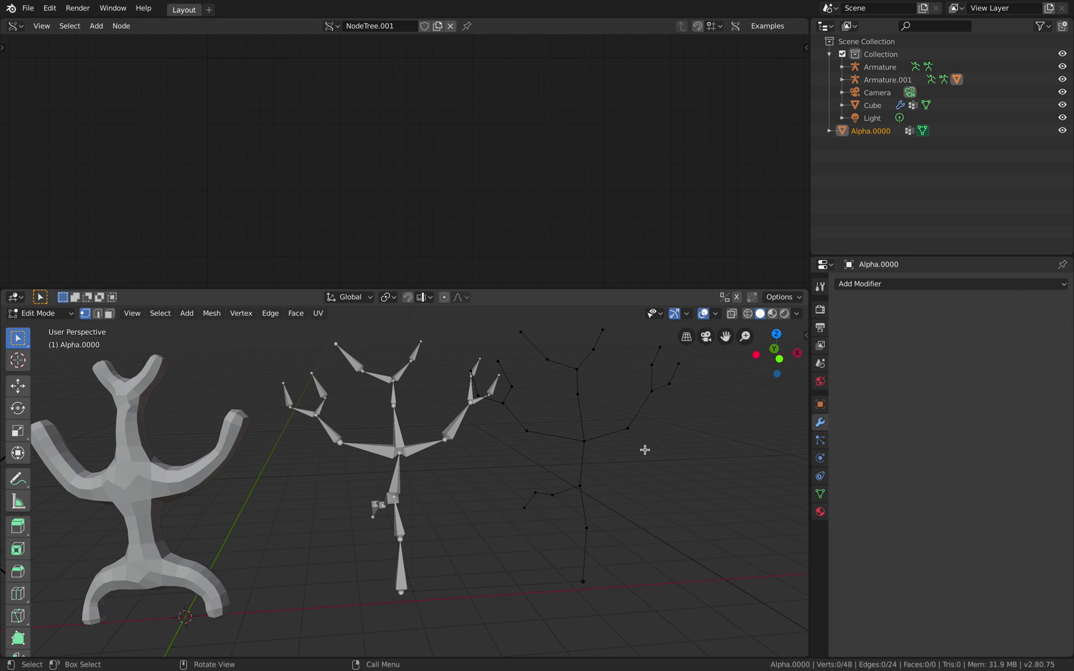
# Test whether an arm segment of the wireframe is disconnected by moving it, undo the move, and return to vertex selection
pyautogui.press('2')
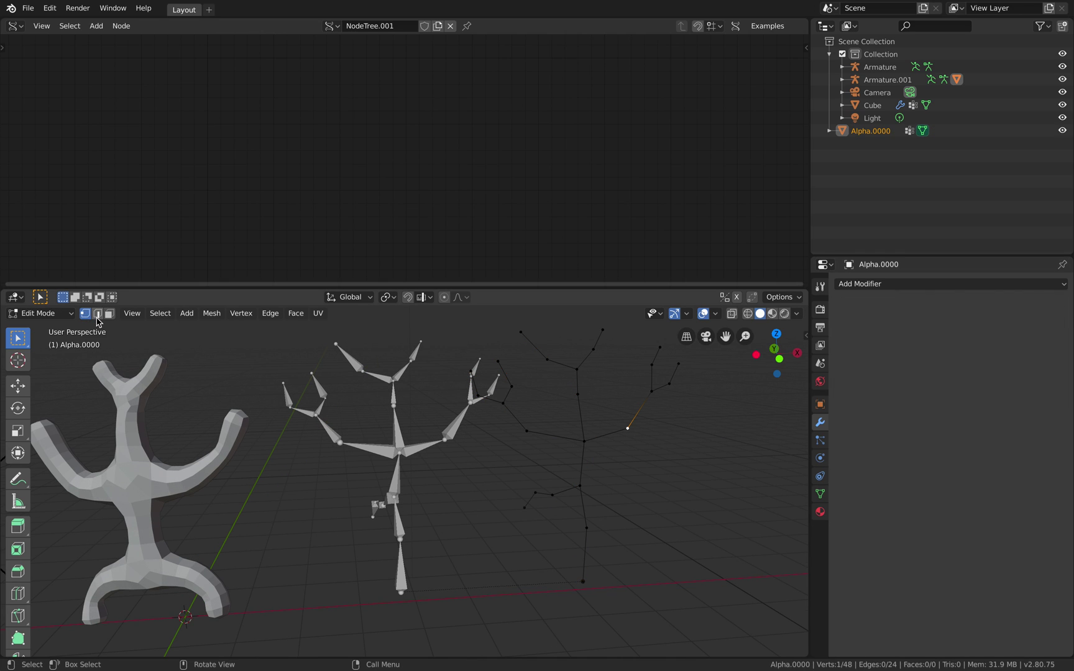
pyautogui.click(612, 434)
pyautogui.press('g')
pyautogui.click(633, 469)
pyautogui.hotkey('ctrl', 'z')
pyautogui.moveTo(654, 458); pyautogui.dragTo(649, 458, button='middle')
pyautogui.click(649, 458)
pyautogui.click(86, 314)
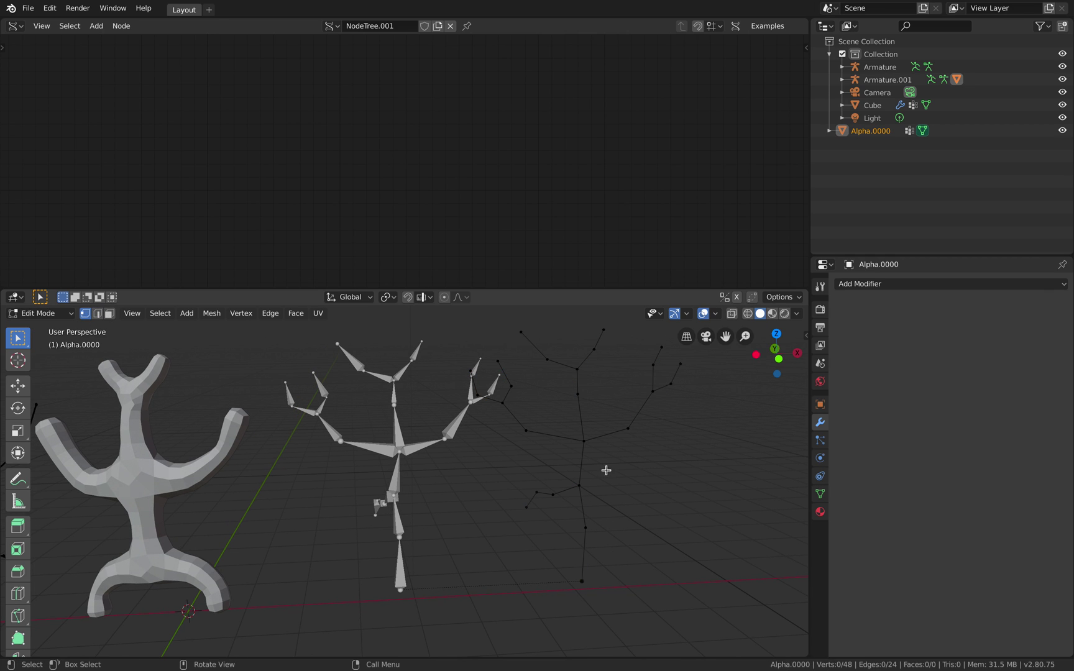
# Select all vertices of the wireframe and merge them by distance
pyautogui.moveTo(510, 451); pyautogui.dragTo(636, 455, button='middle')
pyautogui.press('a')
pyautogui.rightClick(602, 440)
pyautogui.moveTo(630, 446)
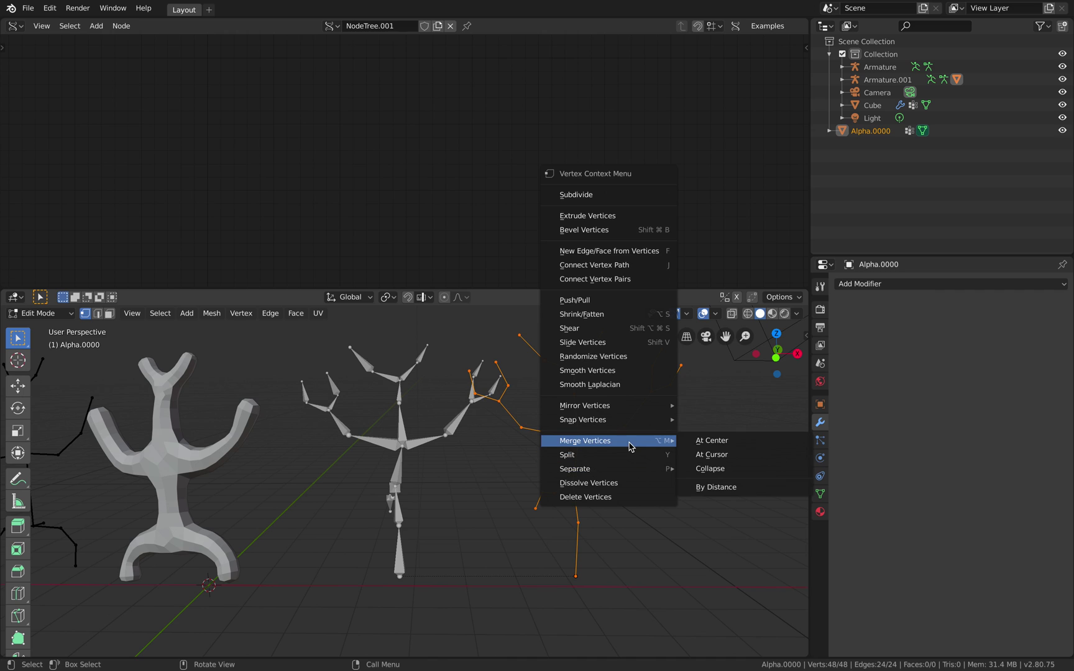
pyautogui.click(709, 488)
# Return the merged wireframe to Object Mode and add a Skin modifier to it
pyautogui.hotkey('ctrl', 'Tab')
pyautogui.click(507, 411)
pyautogui.moveTo(595, 431); pyautogui.dragTo(620, 423, button='middle')
pyautogui.click(921, 286)
pyautogui.click(824, 467)
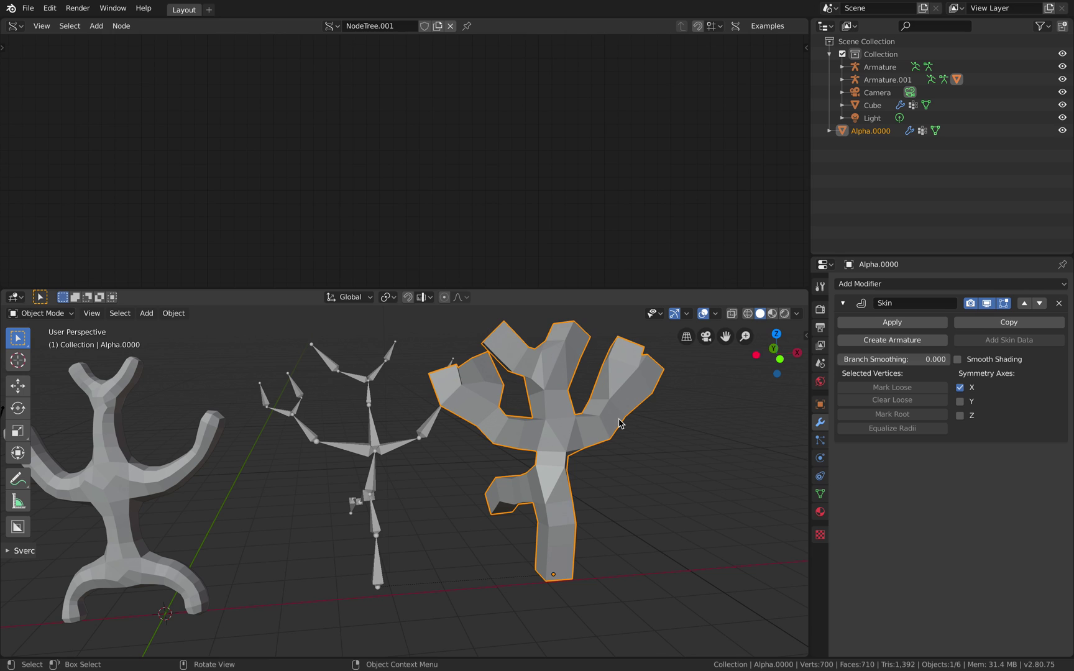
# Parent the skinned Alpha.0000 mesh to Armature.001 with automatic weights
pyautogui.keyDown('shift'); pyautogui.click(430, 432); pyautogui.keyUp('shift')
pyautogui.hotkey('ctrl', 'p')
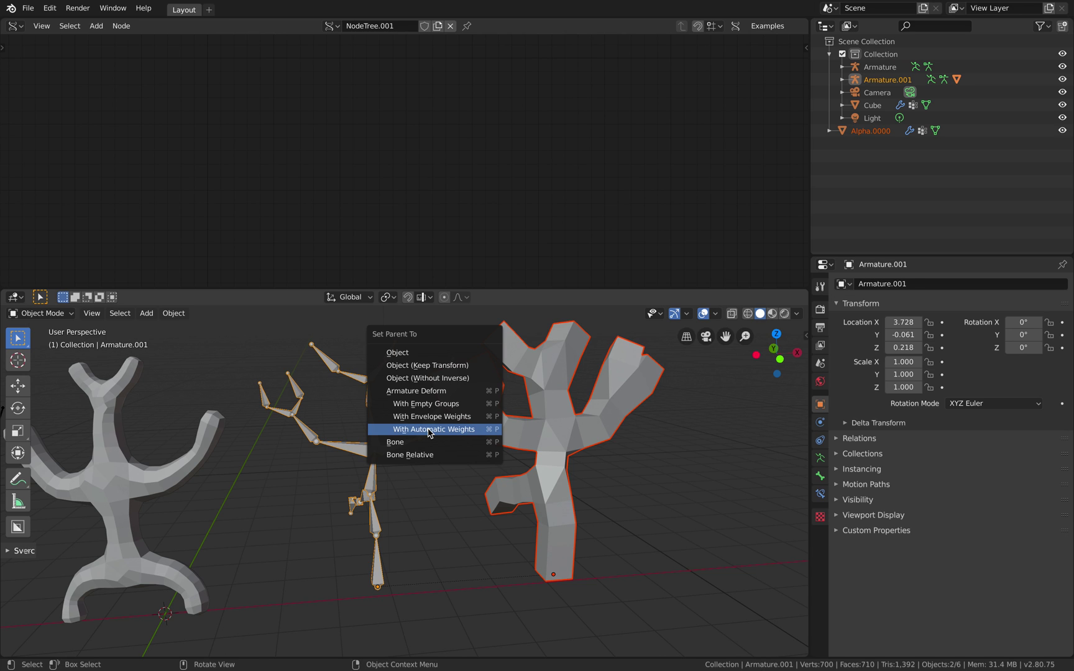
pyautogui.click(428, 430)
pyautogui.moveTo(448, 437); pyautogui.dragTo(435, 427, button='middle')
# Bind Alpha.0000 to Armature.001 with automatic weights, test-rotate an arm bone in Pose Mode, and undo the rotation
pyautogui.click(434, 426)
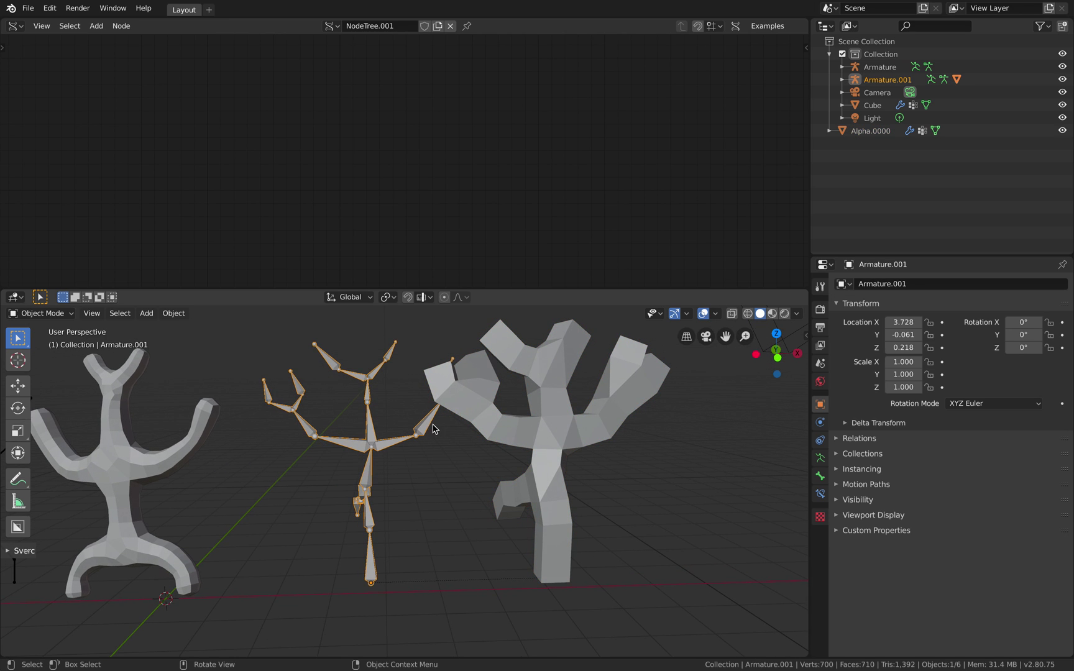
pyautogui.click(40, 313)
pyautogui.click(37, 355)
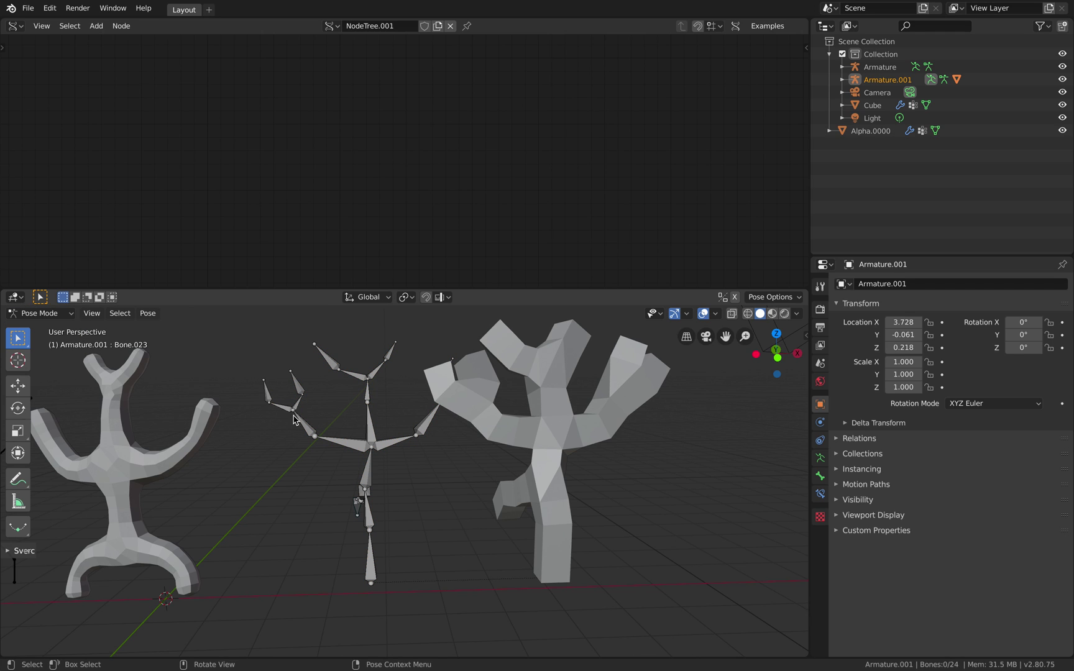
pyautogui.press('r')
pyautogui.click(412, 405)
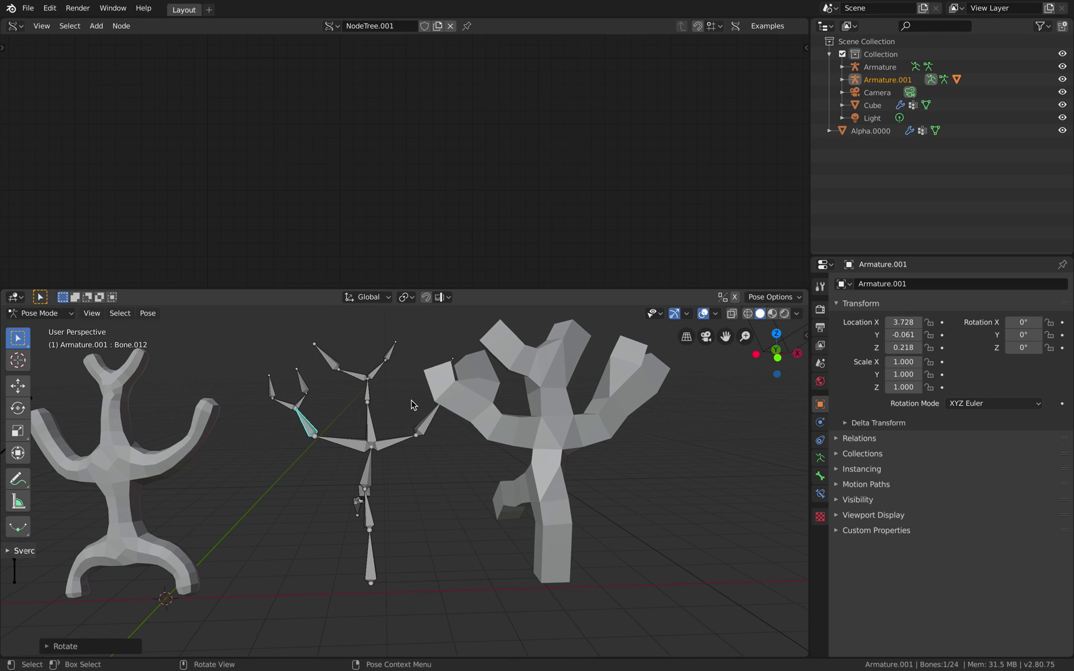
pyautogui.hotkey('ctrl', 'z')
# Return to Object Mode, remove the Armature modifier from Alpha.0000, and apply its Skin modifier
pyautogui.click(40, 313)
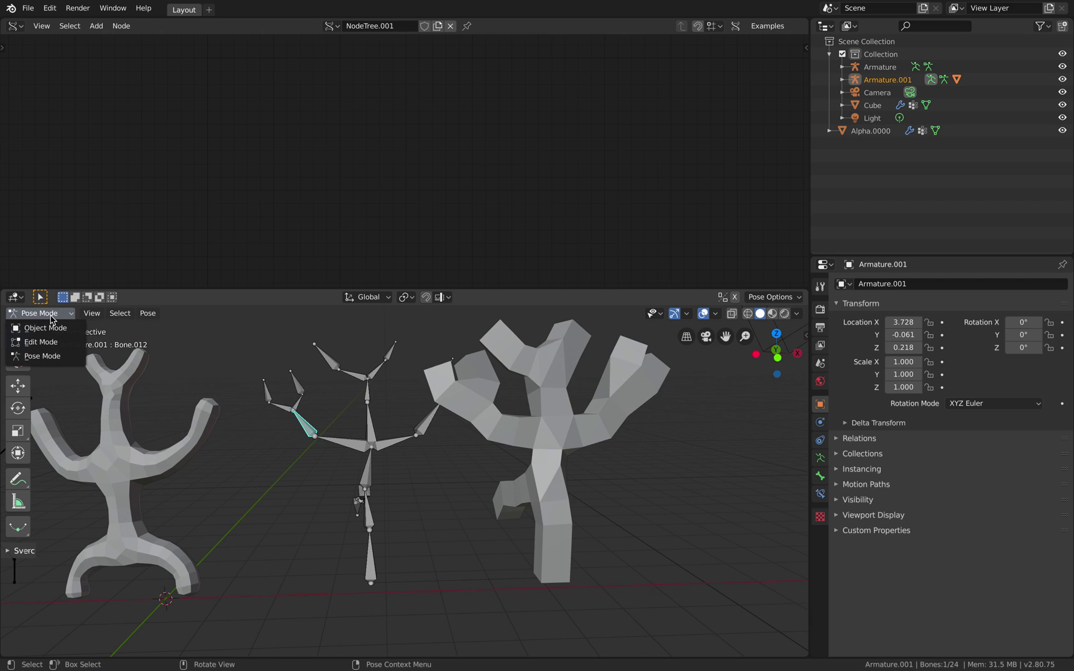
pyautogui.click(34, 324)
pyautogui.click(412, 353)
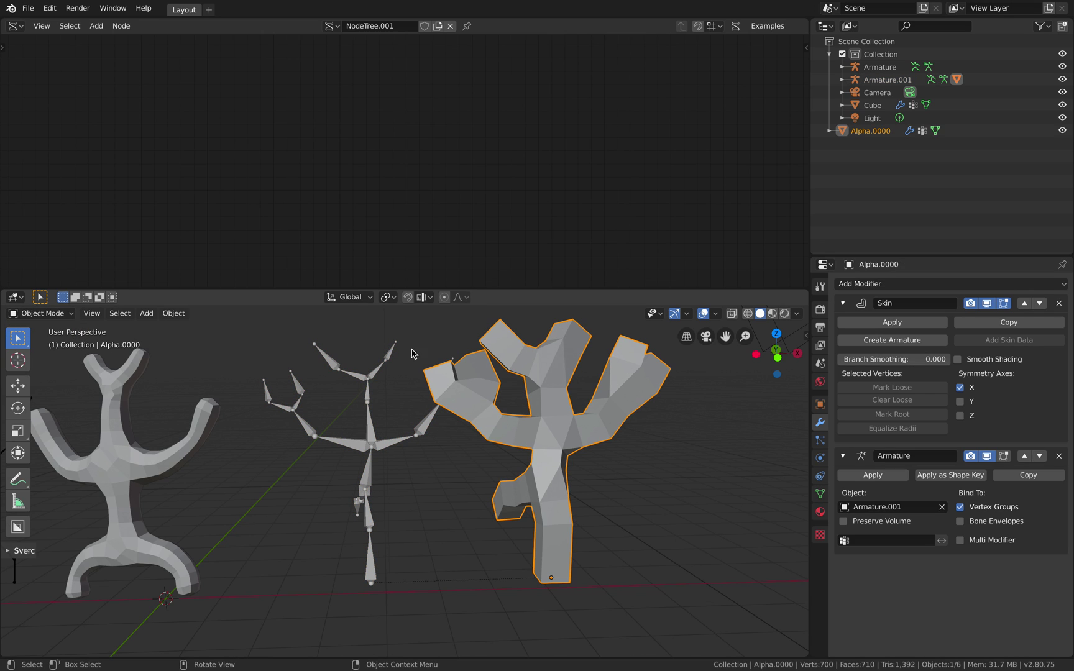
pyautogui.click(1059, 458)
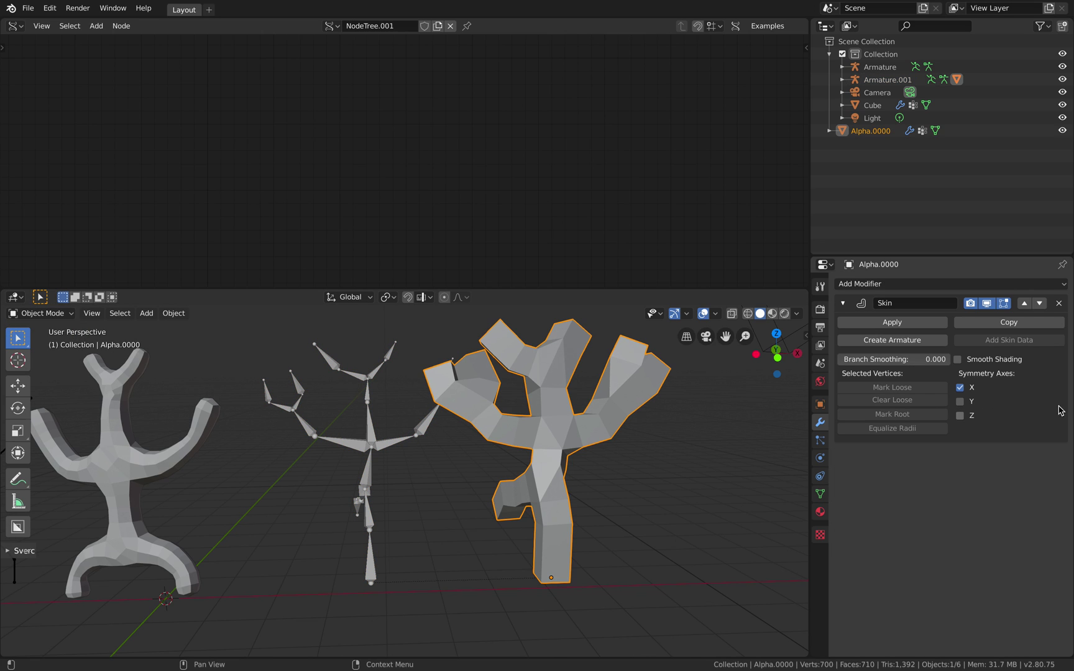
pyautogui.click(893, 323)
pyautogui.scroll(-2, 551, 371)
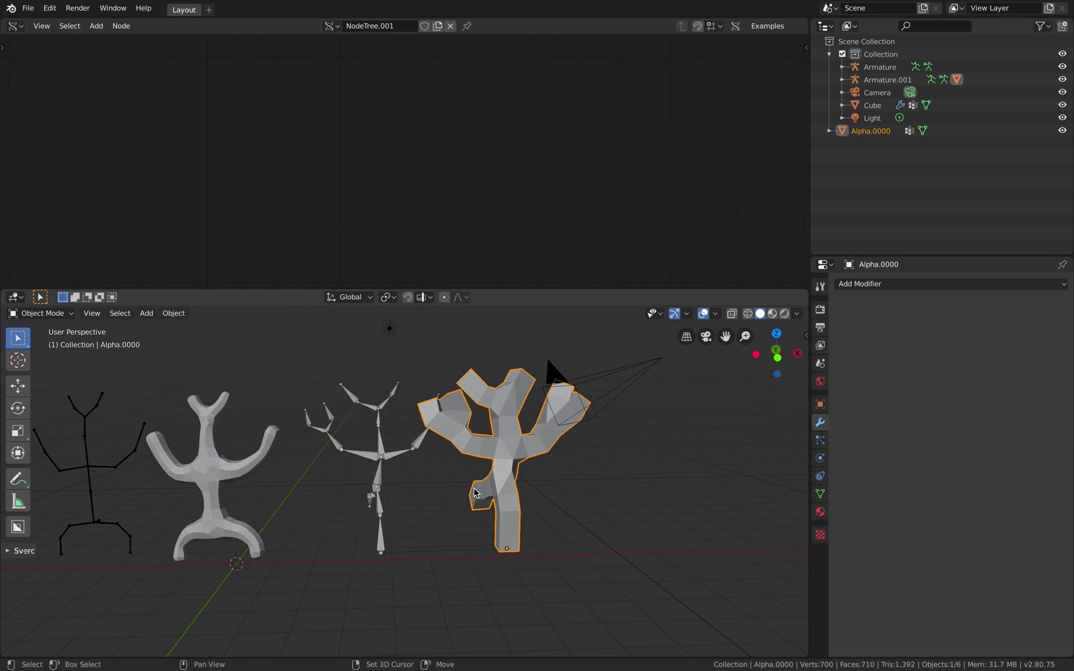
# Try clearing the locations of Armature.001 and the Alpha.0000 mesh, and undo both changes
pyautogui.click(442, 434)
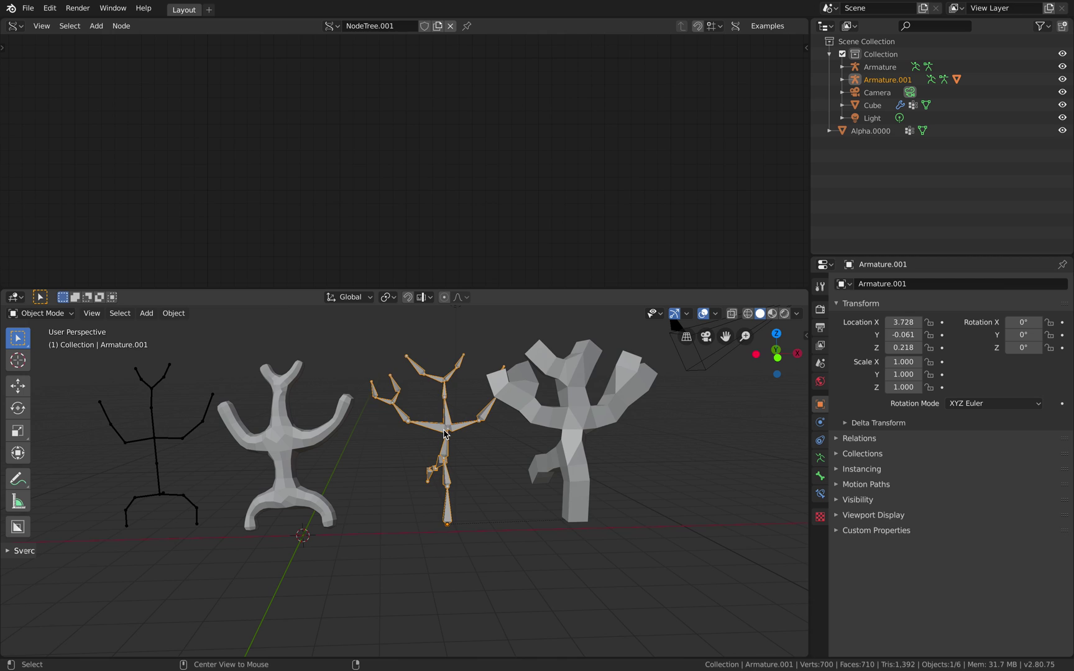
pyautogui.hotkey('alt', 'g')
pyautogui.click(422, 440)
pyautogui.hotkey('alt', 'g')
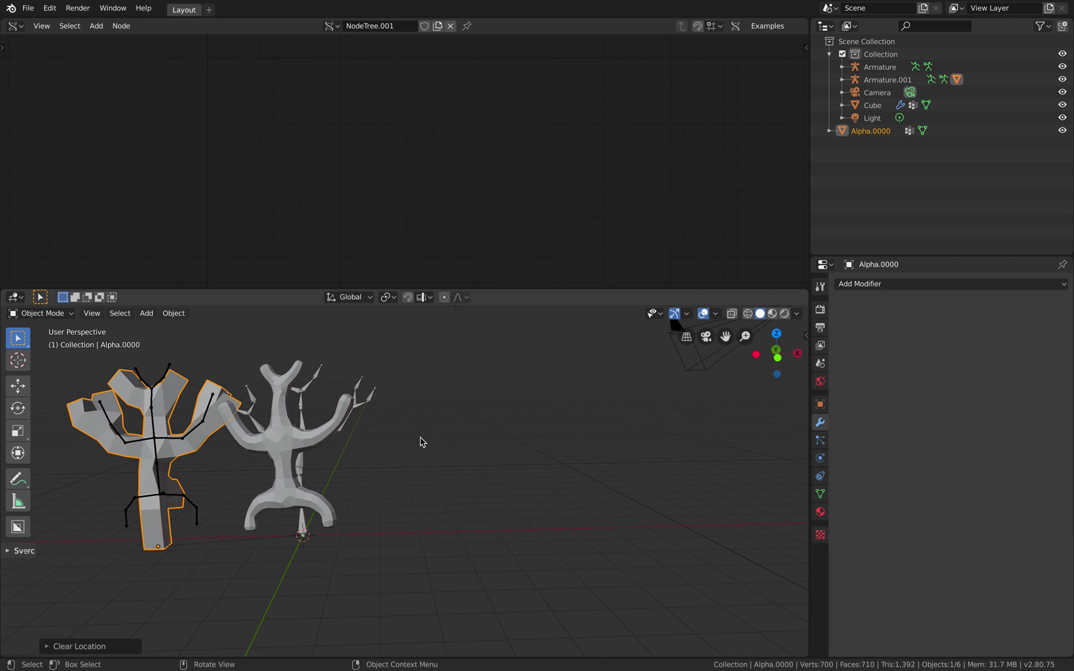
pyautogui.moveTo(422, 441); pyautogui.dragTo(501, 441, button='middle')
pyautogui.hotkey('ctrl', 'z')
pyautogui.hotkey('ctrl', 'z')
pyautogui.hotkey('ctrl', 'z')
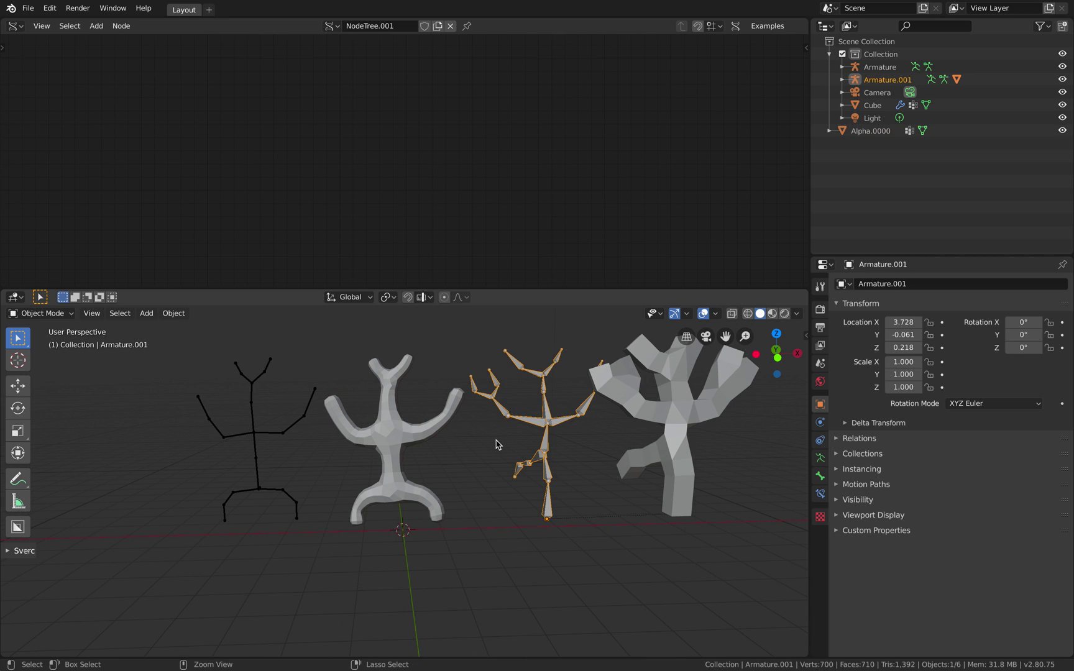
# Set the X, Y and Z location of the Alpha.0000 mesh to 0 m
pyautogui.click(668, 416)
pyautogui.keyDown('shift'); pyautogui.moveTo(664, 418); pyautogui.dragTo(621, 423, button='middle'); pyautogui.keyUp('shift')
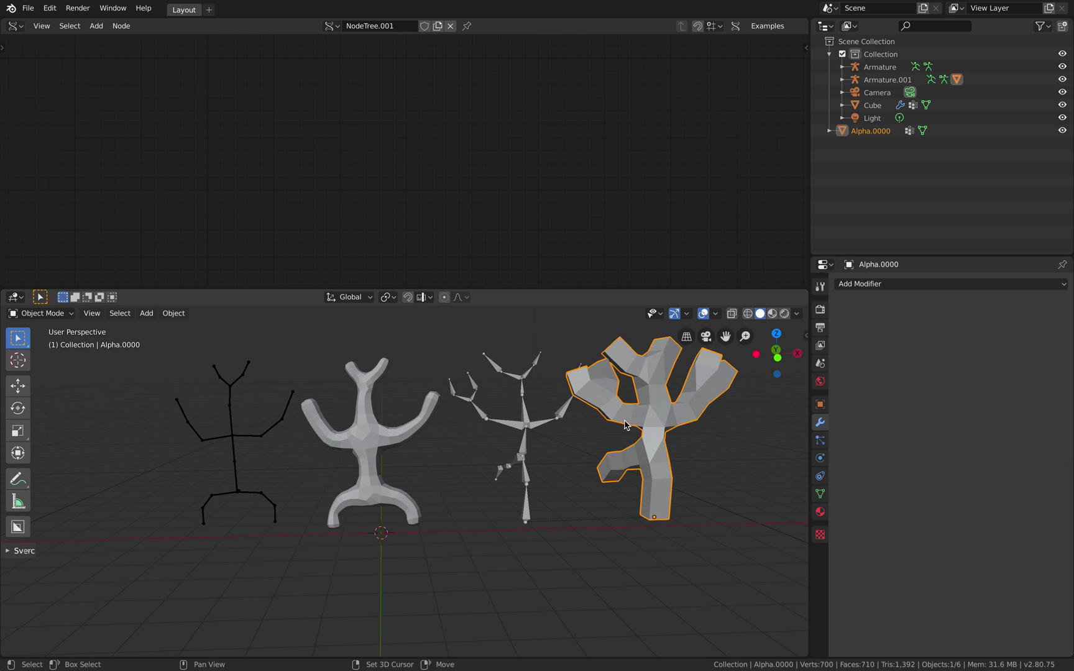
pyautogui.click(596, 427)
pyautogui.click(620, 420)
pyautogui.click(620, 425)
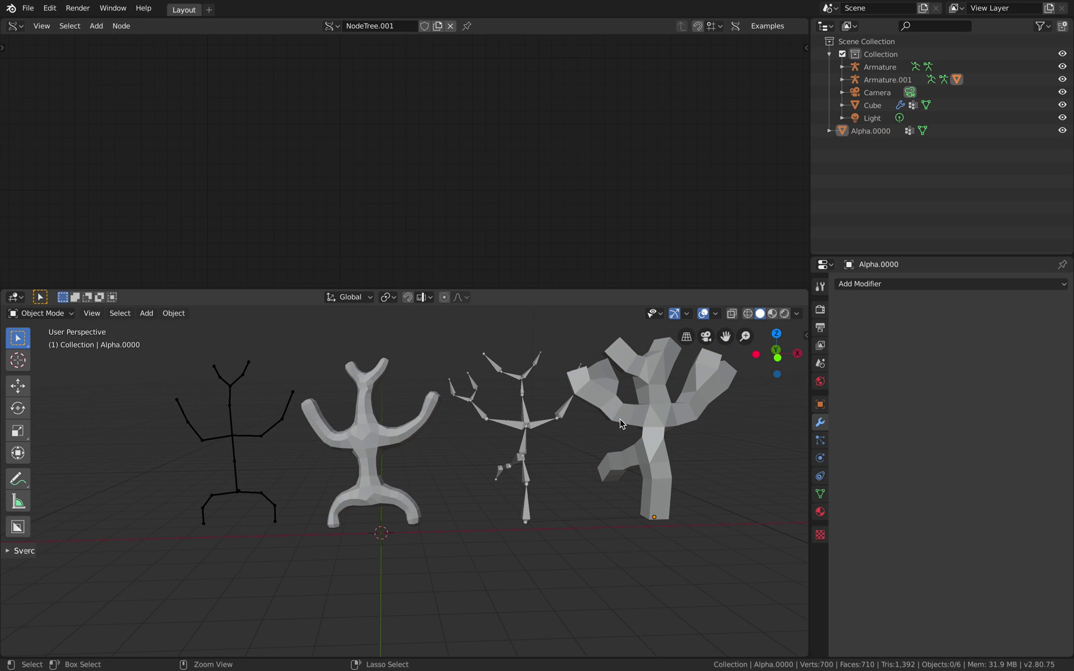
pyautogui.click(643, 425)
pyautogui.click(806, 336)
pyautogui.keyDown('shift'); pyautogui.moveTo(600, 416); pyautogui.dragTo(550, 436, button='middle'); pyautogui.keyUp('shift')
pyautogui.moveTo(726, 364); pyautogui.dragTo(727, 386)
pyautogui.write('o')
pyautogui.press('Return')
pyautogui.write('0')
pyautogui.press('Return')
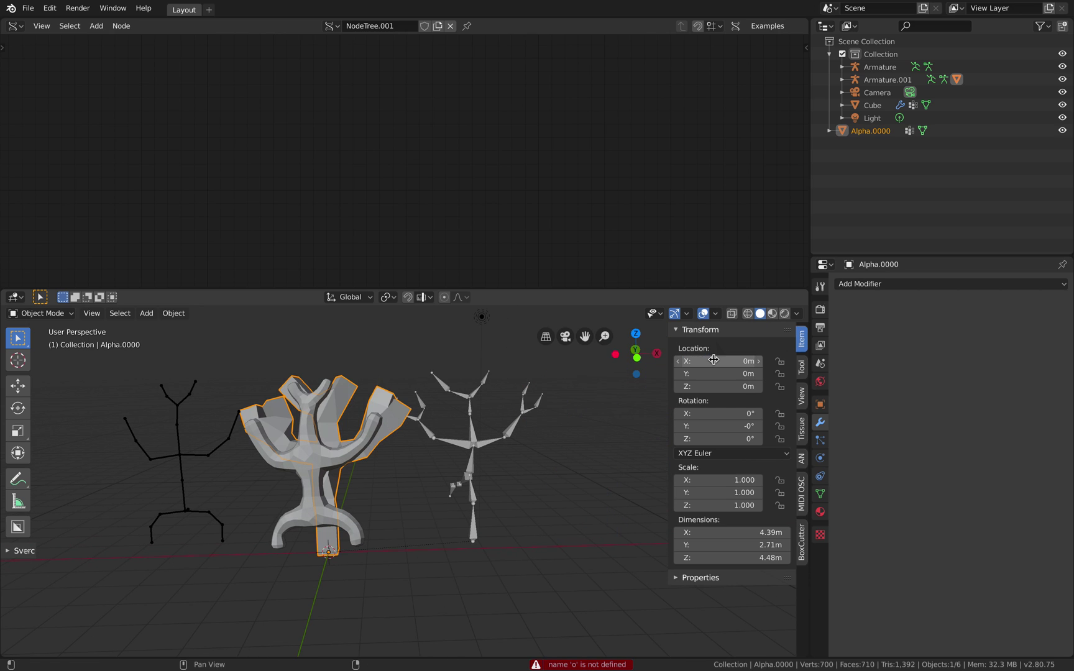
# Clear the location of Armature.001 so it sits at the world origin
pyautogui.click(452, 437)
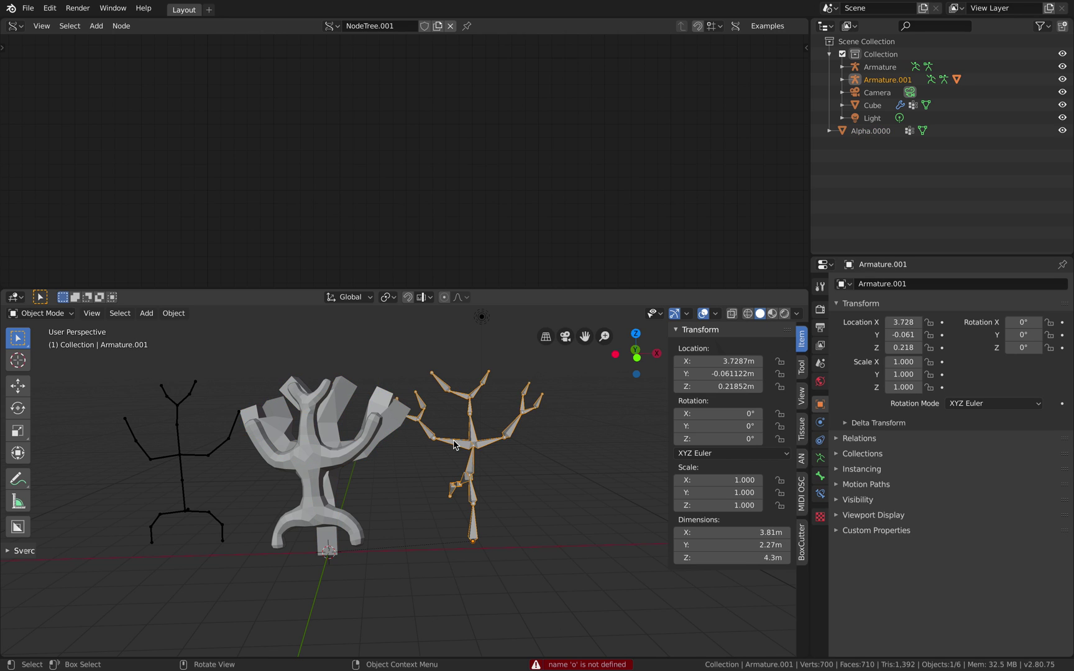
pyautogui.hotkey('alt', 'g')
pyautogui.keyDown('shift'); pyautogui.moveTo(405, 450); pyautogui.dragTo(445, 448, button='middle'); pyautogui.keyUp('shift')
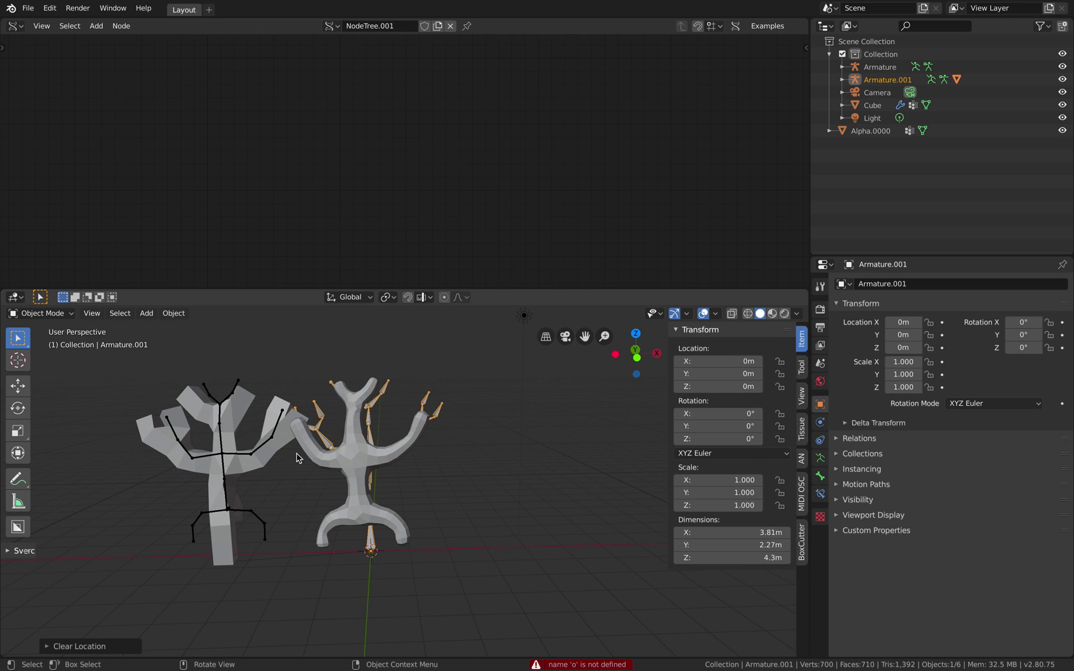
# Expand the hierarchies of Alpha.0000 and Armature.001 in the outliner and unparent Alpha.0000 from the armature
pyautogui.click(238, 473)
pyautogui.click(830, 131)
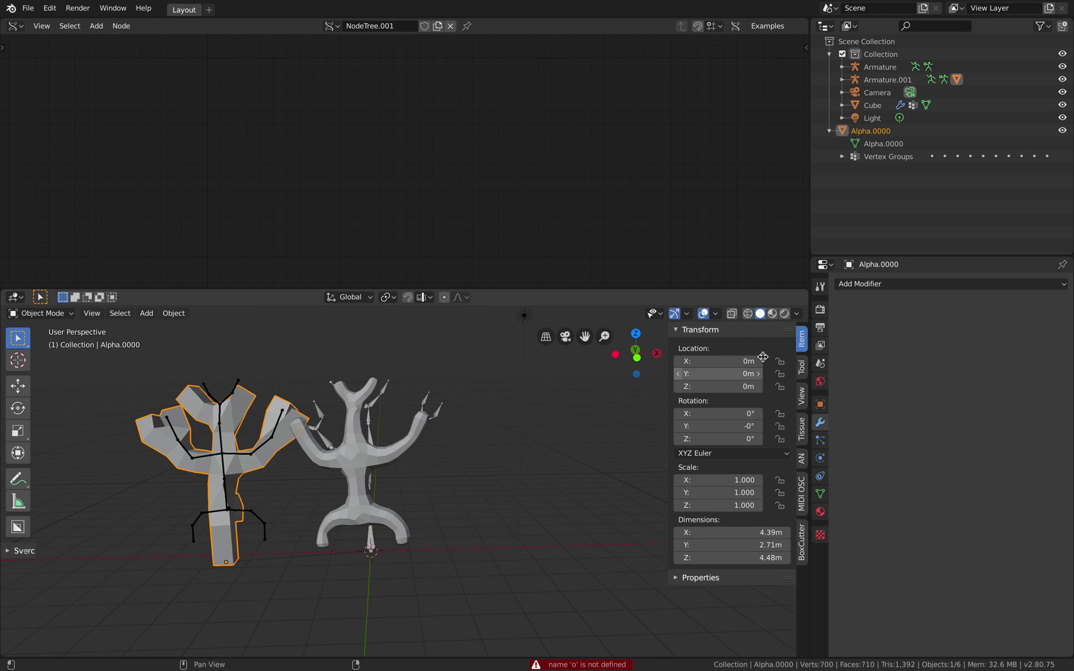
pyautogui.moveTo(255, 482); pyautogui.dragTo(382, 405, button='middle')
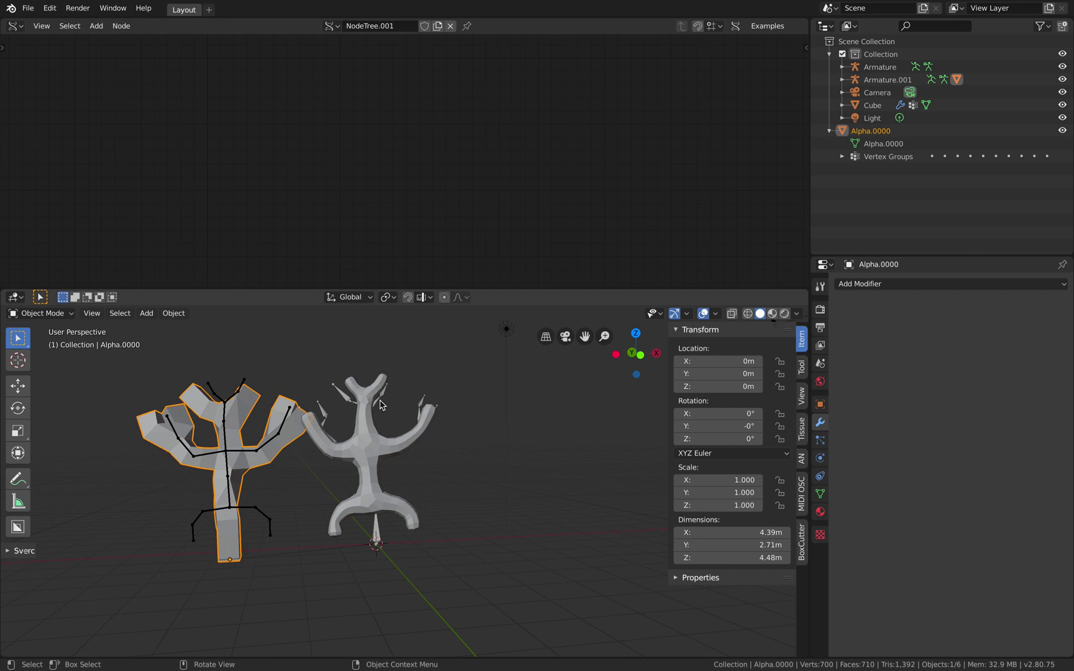
pyautogui.click(381, 405)
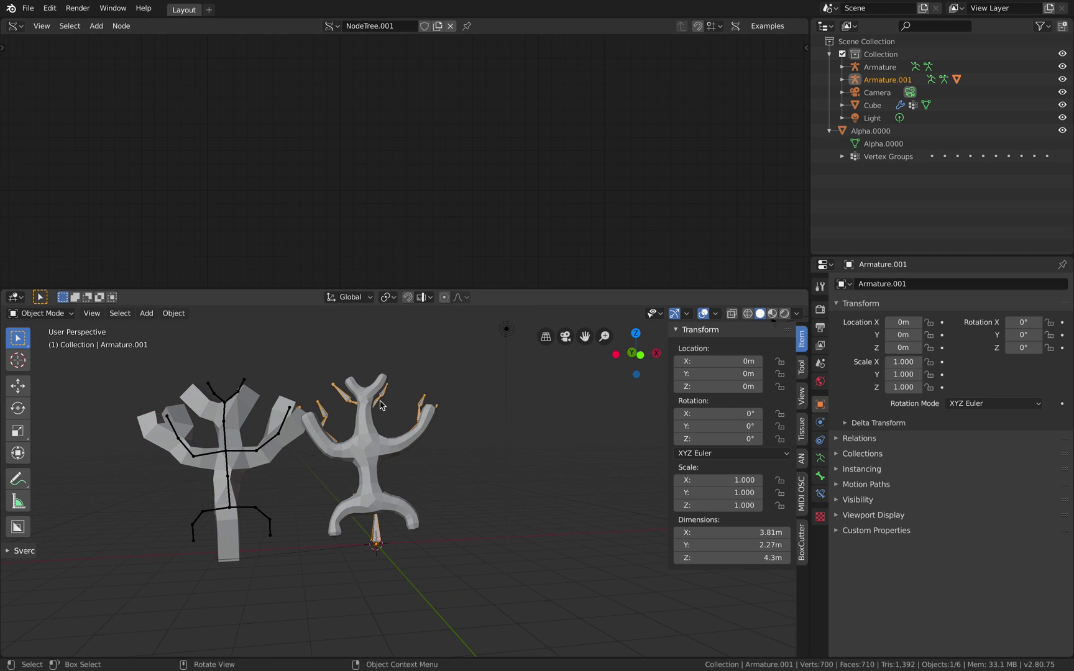
pyautogui.click(843, 80)
pyautogui.click(874, 119)
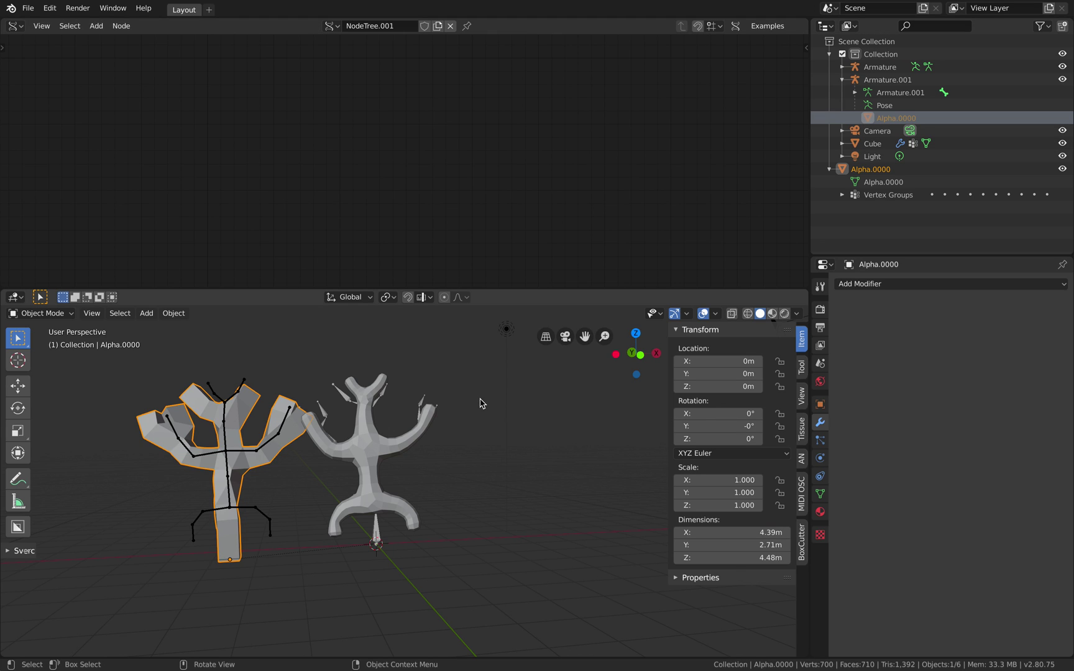
pyautogui.moveTo(889, 118); pyautogui.dragTo(870, 224)
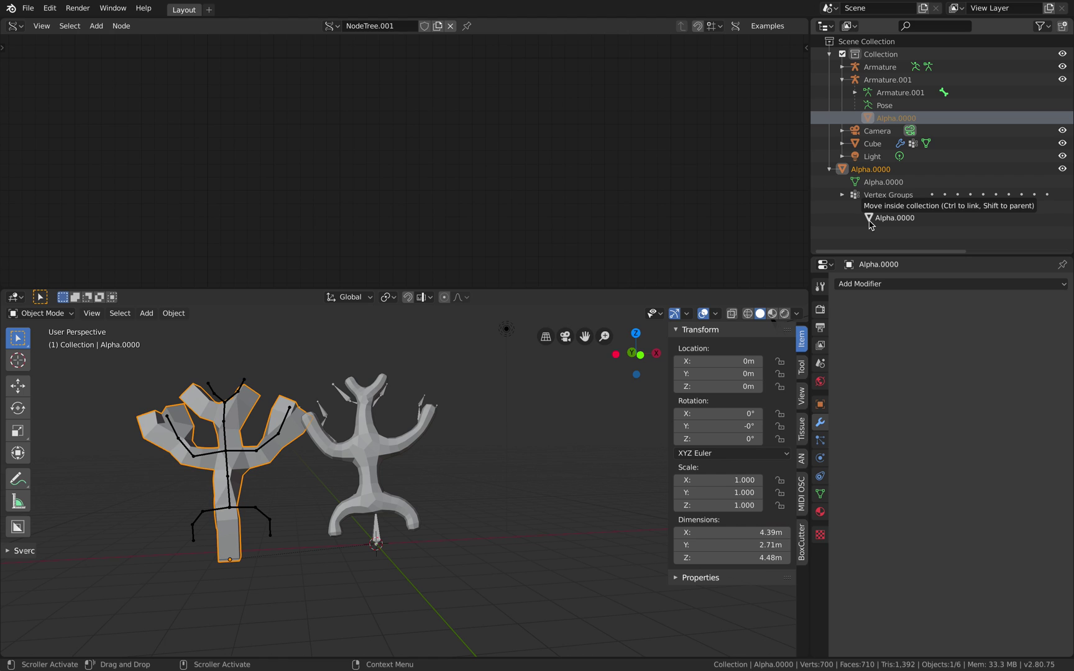
pyautogui.moveTo(869, 223); pyautogui.dragTo(867, 230)
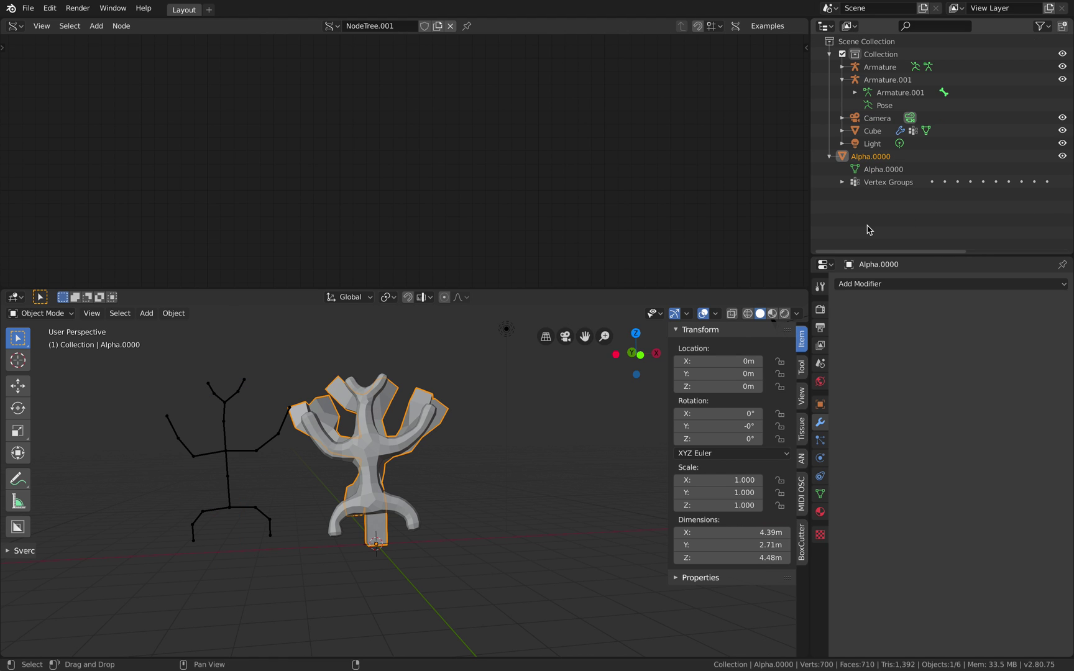
# Move the Cube mesh and the black stick Armature aside, away from the Alpha.0000 mesh
pyautogui.moveTo(476, 429); pyautogui.dragTo(436, 417, button='middle')
pyautogui.scroll(1, 436, 417)
pyautogui.scroll(-2, 429, 436)
pyautogui.click(412, 484)
pyautogui.scroll(-1, 412, 484)
pyautogui.moveTo(412, 484); pyautogui.dragTo(352, 496, button='middle')
pyautogui.press('g')
pyautogui.click(311, 488)
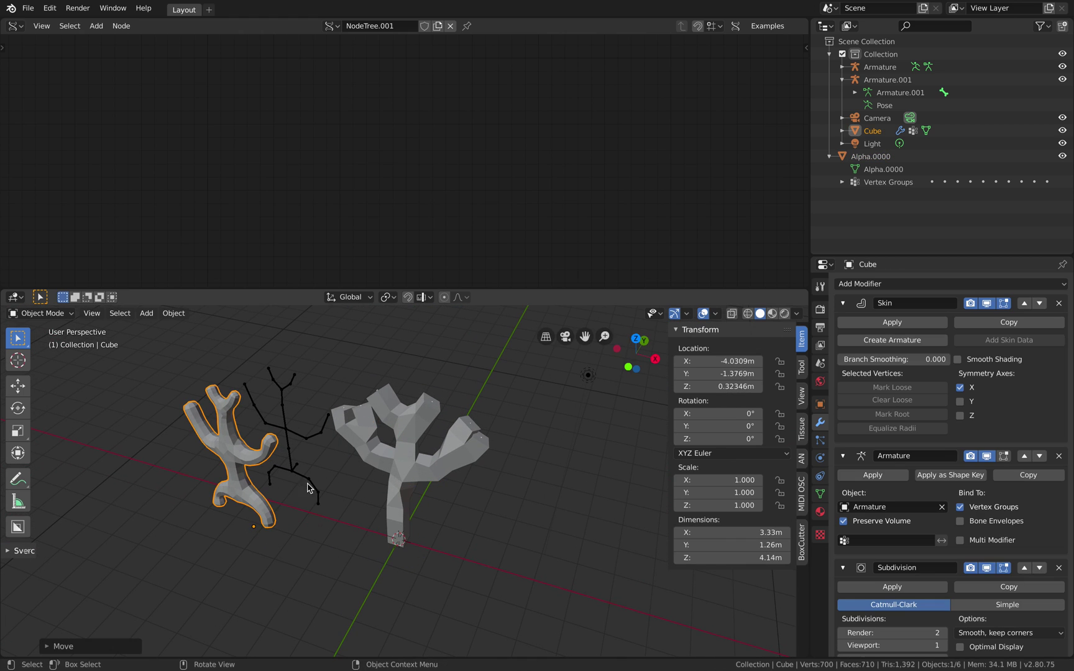
pyautogui.press('g')
pyautogui.click(281, 453)
pyautogui.click(281, 453)
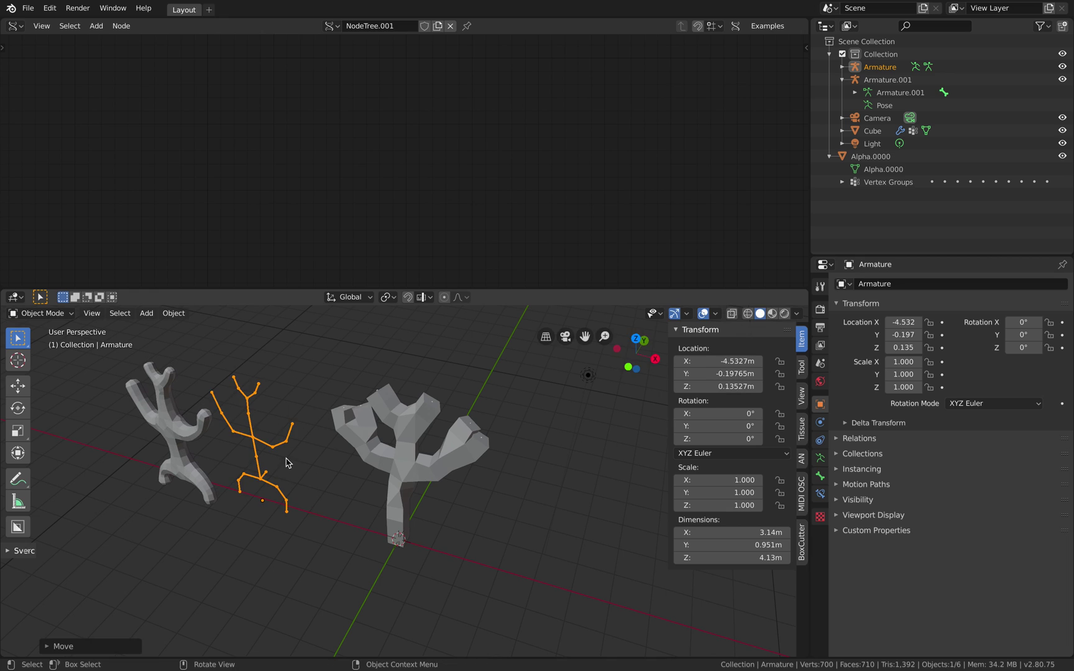
pyautogui.moveTo(286, 460); pyautogui.dragTo(327, 453, button='middle')
# Select Armature.001, which is hidden inside the mesh, through the outliner and return it to Object Mode
pyautogui.click(435, 422)
pyautogui.scroll(2, 466, 401)
pyautogui.moveTo(487, 393); pyautogui.dragTo(544, 404, button='middle')
pyautogui.click(898, 93)
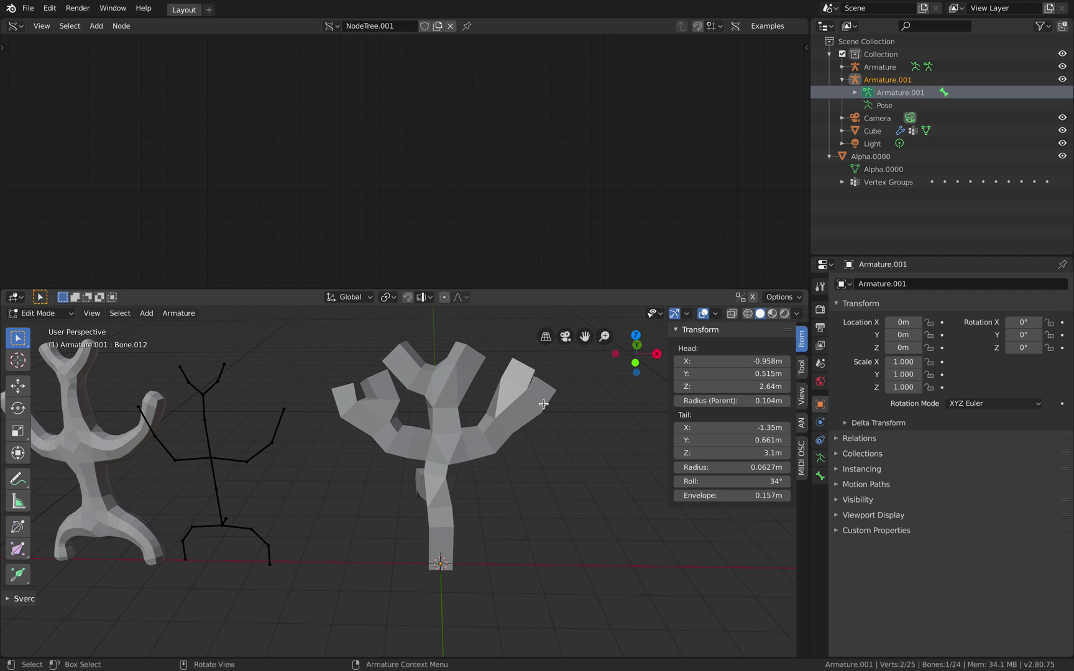
pyautogui.moveTo(544, 404); pyautogui.dragTo(548, 417, button='middle')
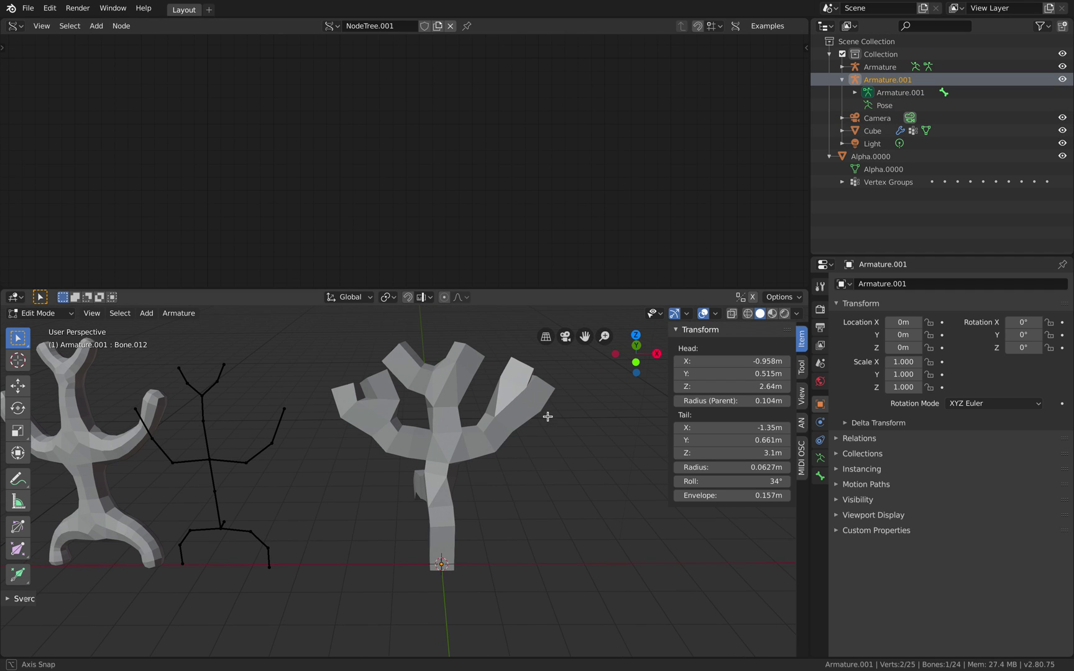
pyautogui.click(37, 313)
pyautogui.click(31, 327)
pyautogui.moveTo(478, 447); pyautogui.dragTo(497, 439, button='middle')
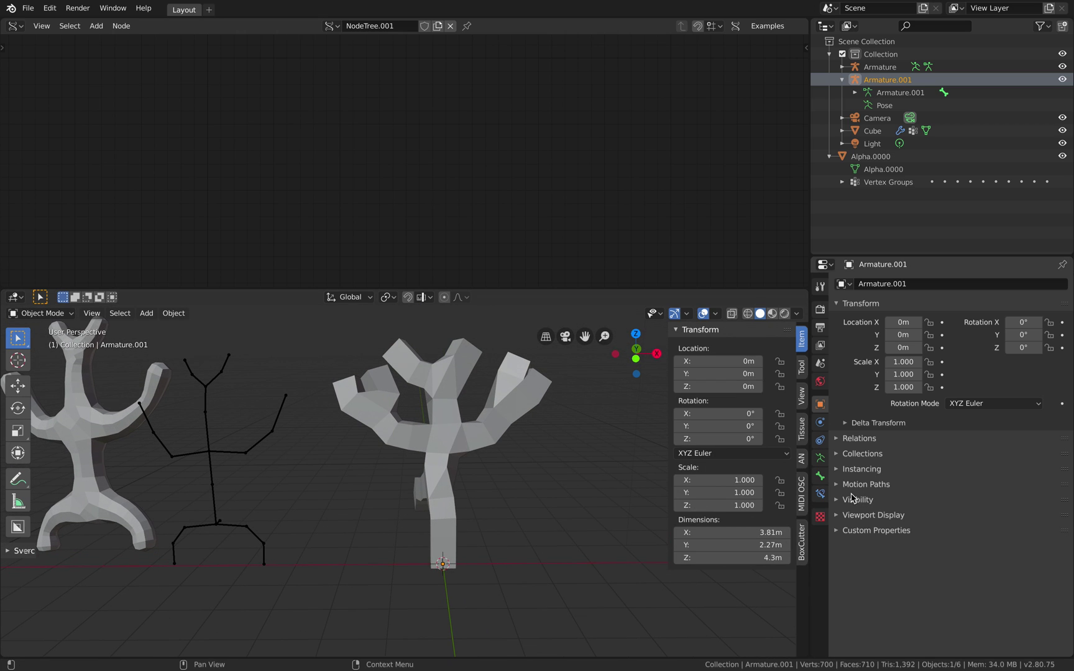
# Set Armature.001 to display in front of other objects in the viewport, and save the file
pyautogui.click(820, 477)
pyautogui.click(870, 350)
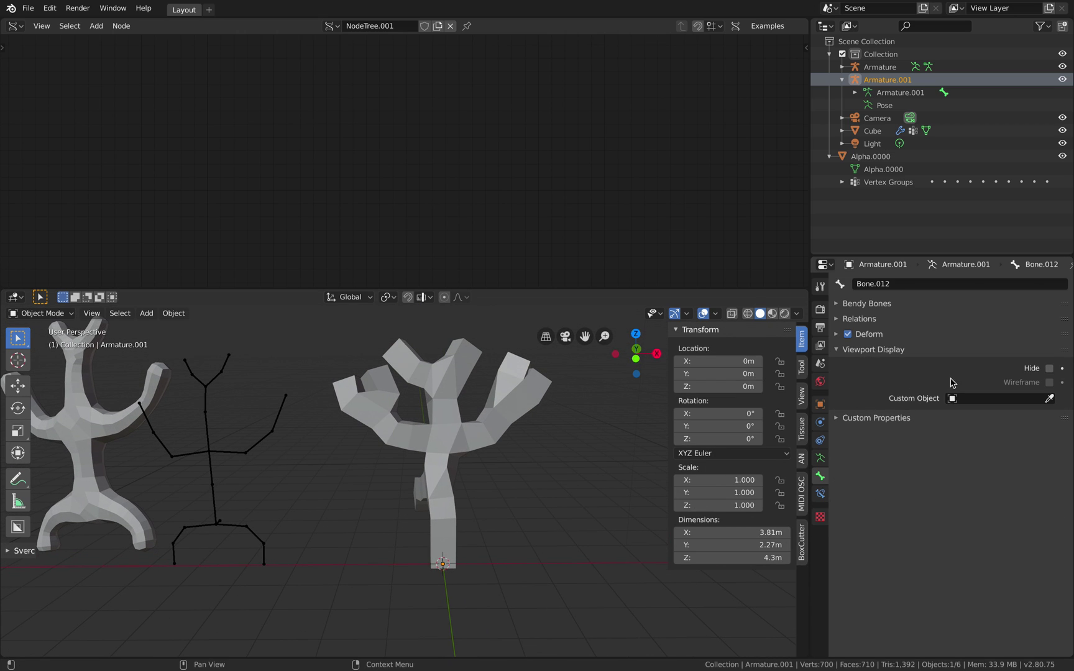
pyautogui.click(820, 459)
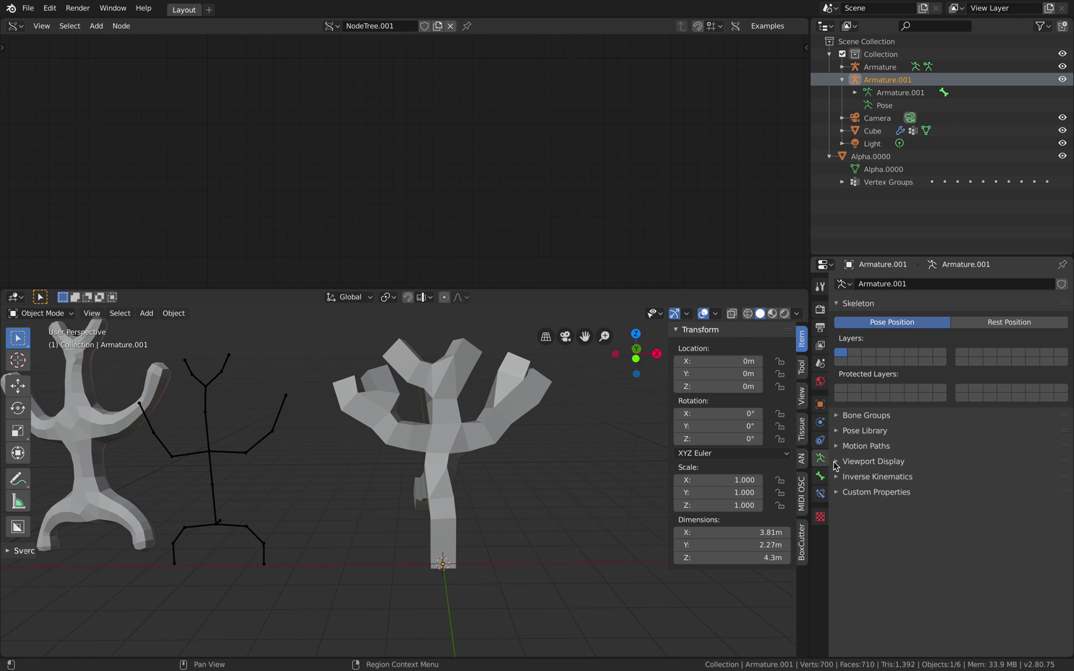
pyautogui.click(870, 461)
pyautogui.click(1050, 496)
pyautogui.moveTo(491, 448)
pyautogui.mouseDown(button='middle')
pyautogui.moveTo(519, 450)
pyautogui.moveTo(499, 438)
pyautogui.moveTo(505, 446)
pyautogui.mouseUp(button='middle')
pyautogui.click(523, 415)
pyautogui.hotkey('ctrl', 's')
pyautogui.click(529, 434)
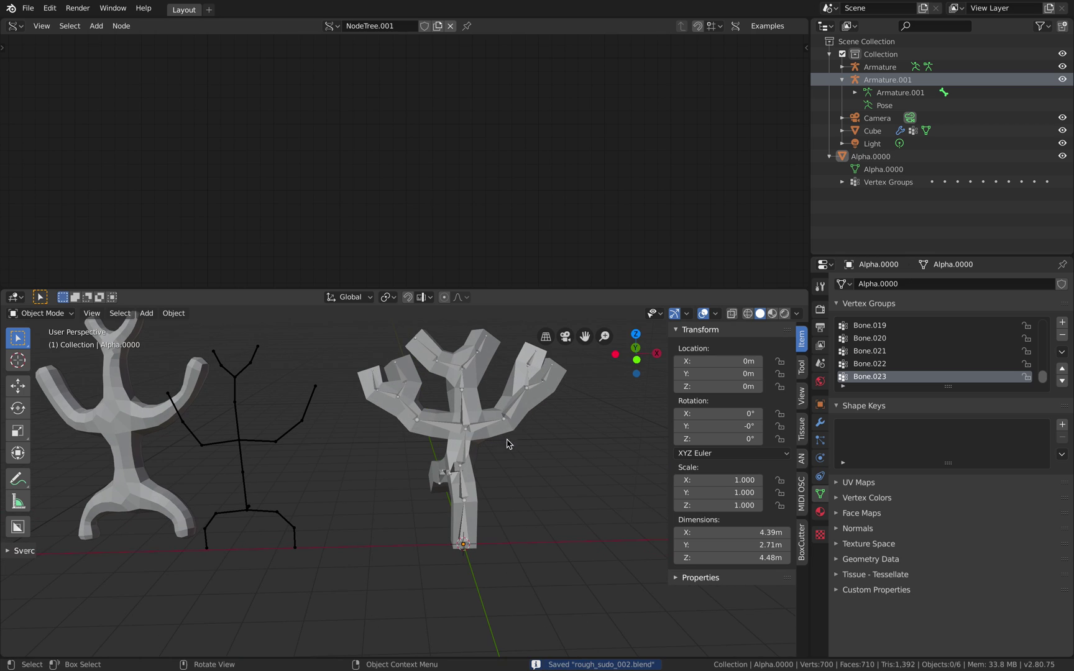
# Parent the Alpha.0000 mesh to Armature.001 again with an armature deform
pyautogui.click(528, 402)
pyautogui.keyDown('shift'); pyautogui.click(519, 409); pyautogui.keyUp('shift')
pyautogui.hotkey('ctrl', 'p')
pyautogui.click(516, 405)
pyautogui.moveTo(546, 412); pyautogui.dragTo(455, 460, button='middle')
# Select Armature.001 and switch it into Pose Mode
pyautogui.click(482, 426)
pyautogui.click(40, 313)
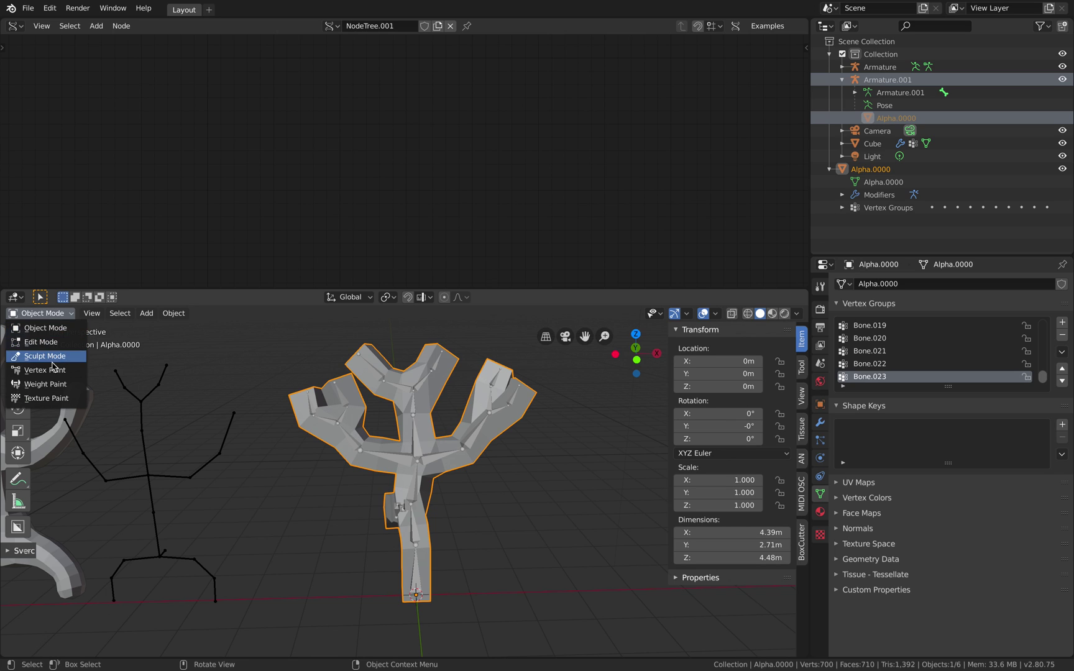
pyautogui.click(345, 400)
pyautogui.click(70, 314)
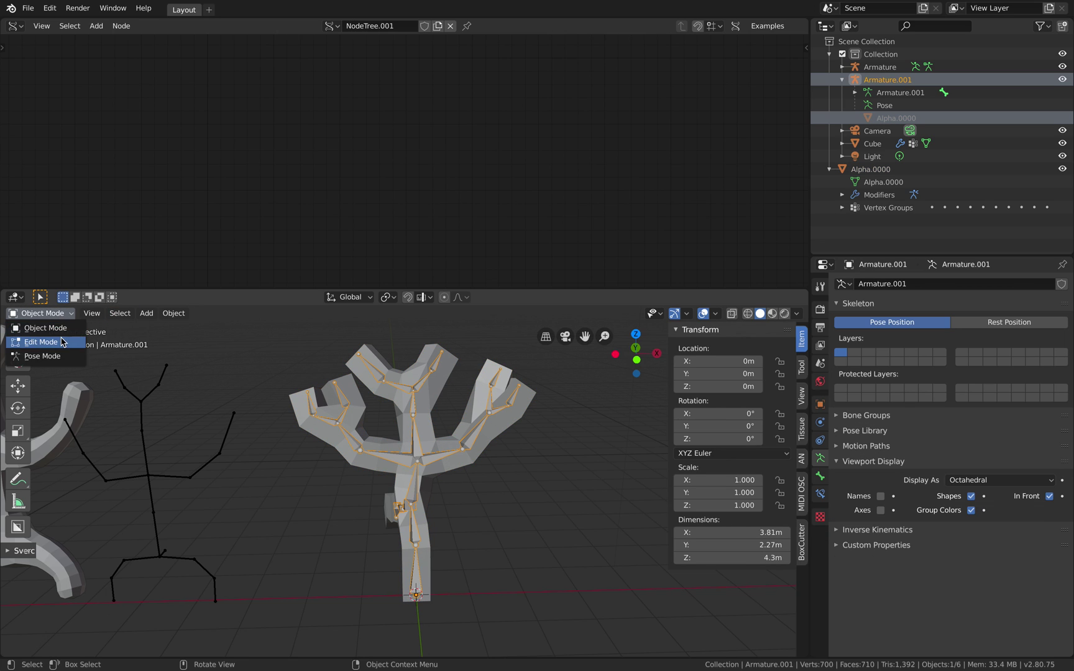
pyautogui.click(56, 355)
# Test the mesh deformation by rotating the bone above the trunk fork and a bone in each arm
pyautogui.click(414, 401)
pyautogui.press('r')
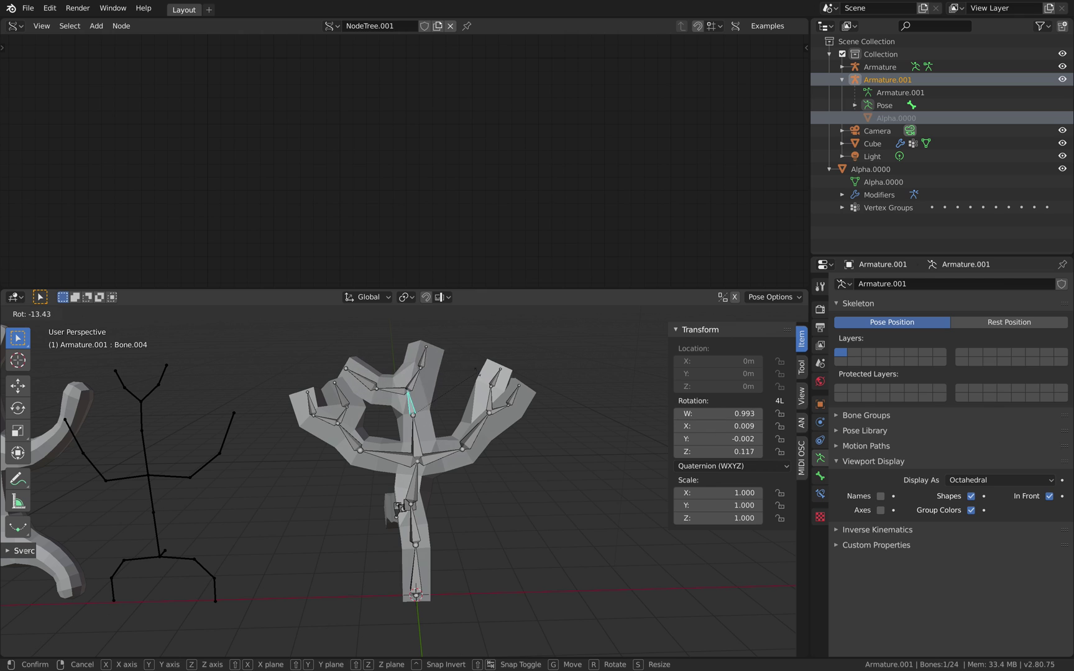
pyautogui.click(418, 401)
pyautogui.click(480, 427)
pyautogui.press('r')
pyautogui.click(412, 452)
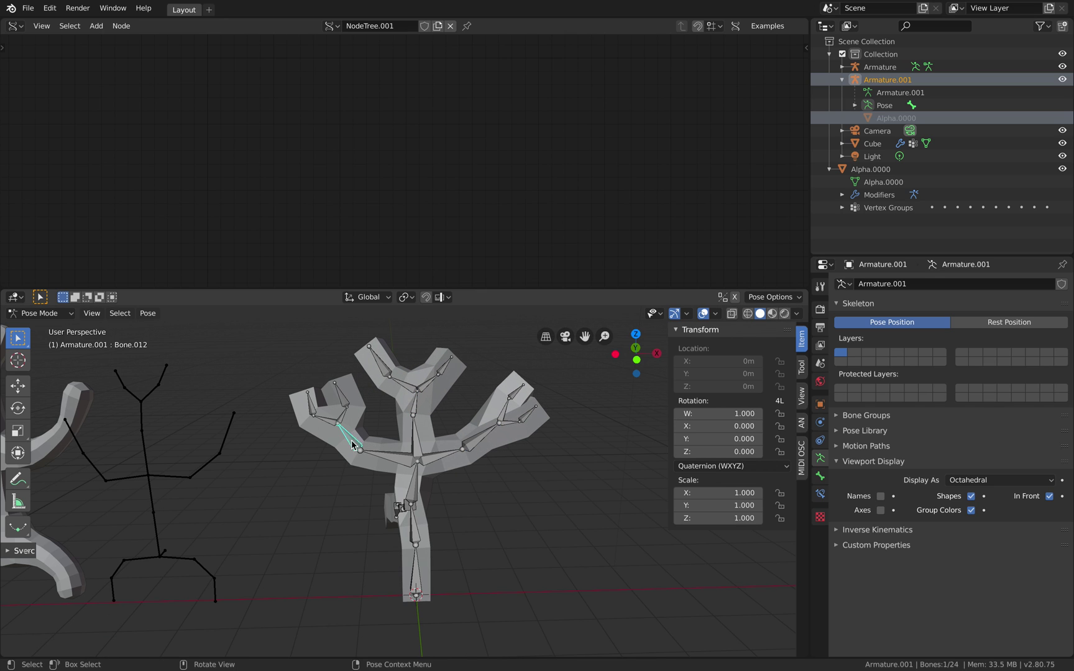
pyautogui.click(352, 445)
pyautogui.press('r')
pyautogui.click(348, 435)
pyautogui.scroll(-1, 360, 378)
pyautogui.moveTo(366, 389); pyautogui.dragTo(333, 371, button='middle')
# Clear the bone selection, and circle-select the bones of both arms, the top fork and the upper trunk of Armature.001
pyautogui.press('a')
pyautogui.scroll(-1, 356, 384)
pyautogui.hotkey('alt', 'a')
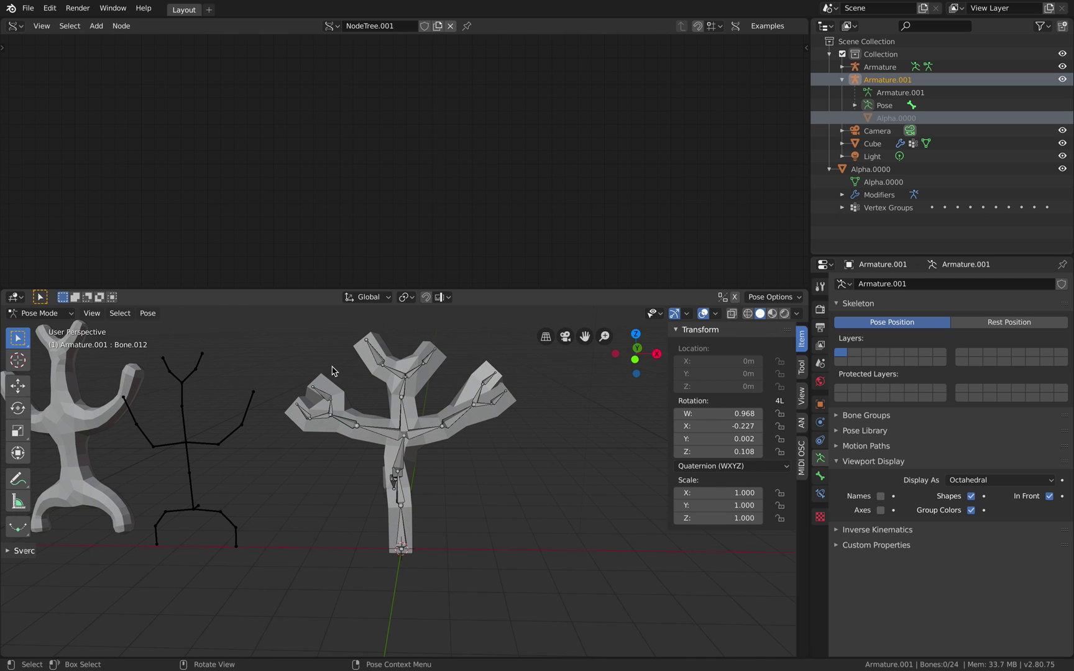
pyautogui.moveTo(292, 343); pyautogui.dragTo(519, 441)
pyautogui.hotkey('alt', 'a')
pyautogui.press('c')
pyautogui.moveTo(323, 401); pyautogui.dragTo(369, 427)
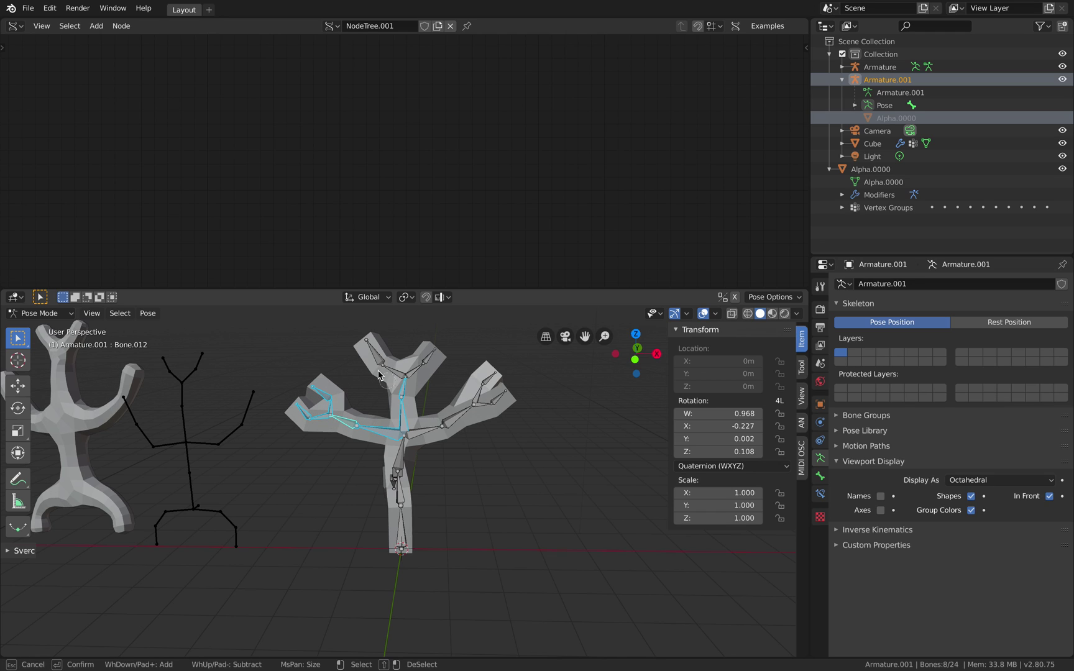
pyautogui.moveTo(382, 379); pyautogui.dragTo(421, 379)
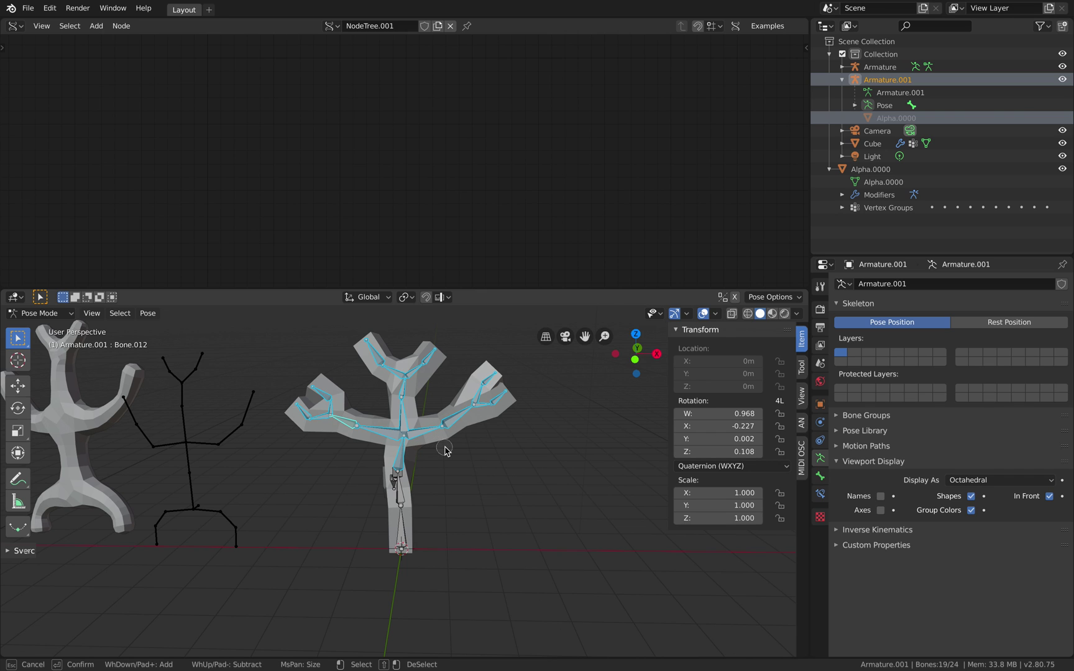
pyautogui.press('Escape')
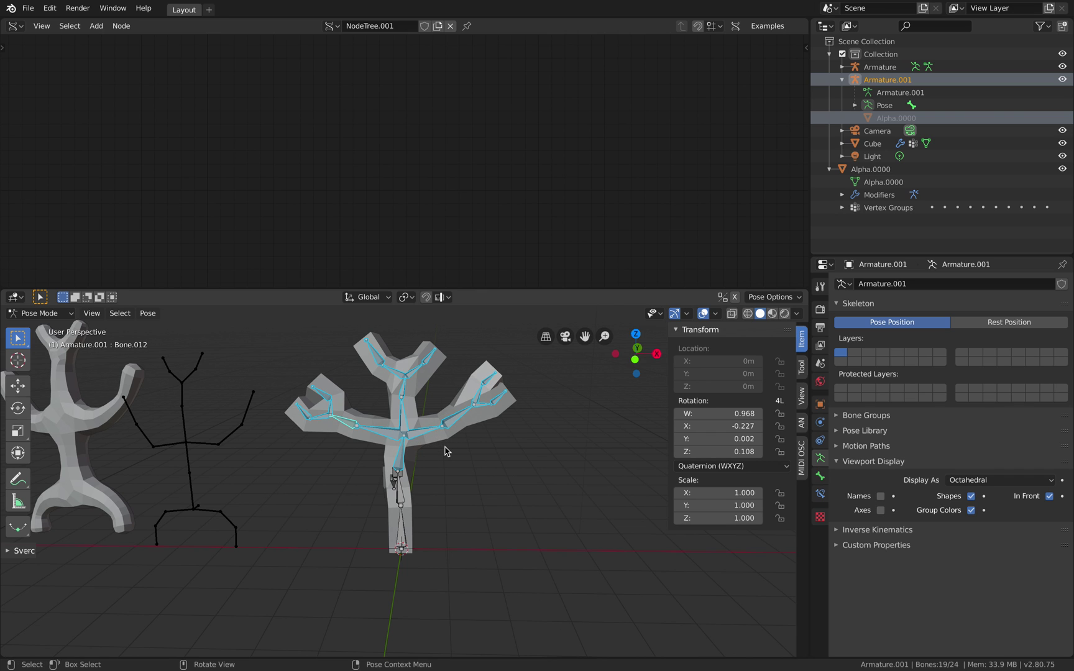
# Enable spring behaviour and spring rotation for the selected bones of Armature.001
pyautogui.moveTo(445, 449); pyautogui.dragTo(456, 443, button='middle')
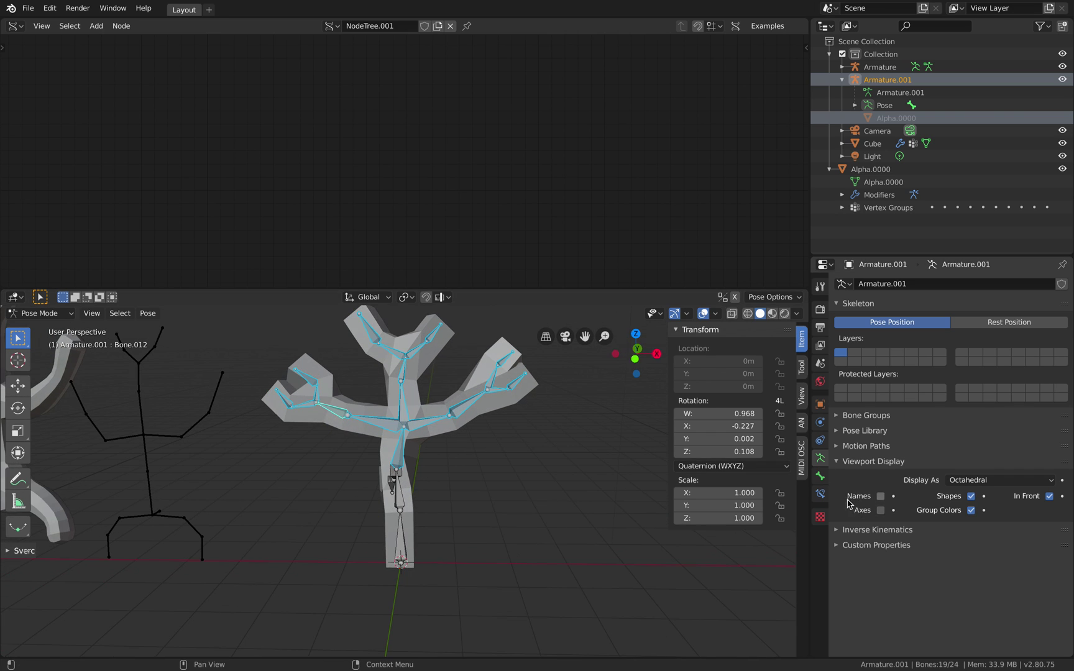
pyautogui.click(821, 476)
pyautogui.scroll(-3, 929, 556)
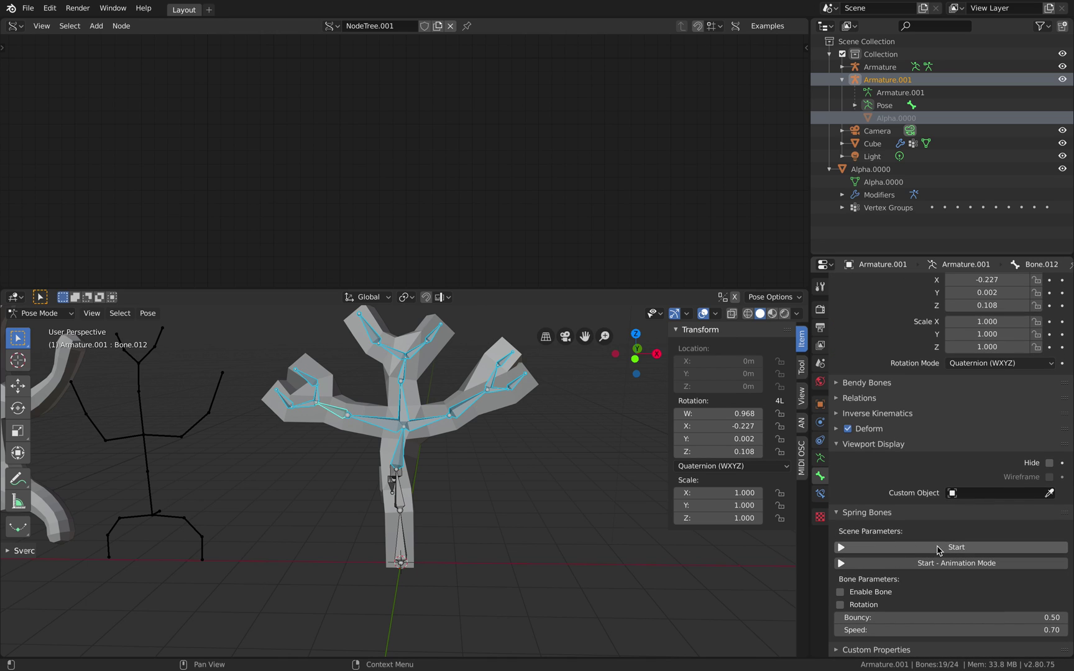
pyautogui.click(841, 593)
pyautogui.click(843, 605)
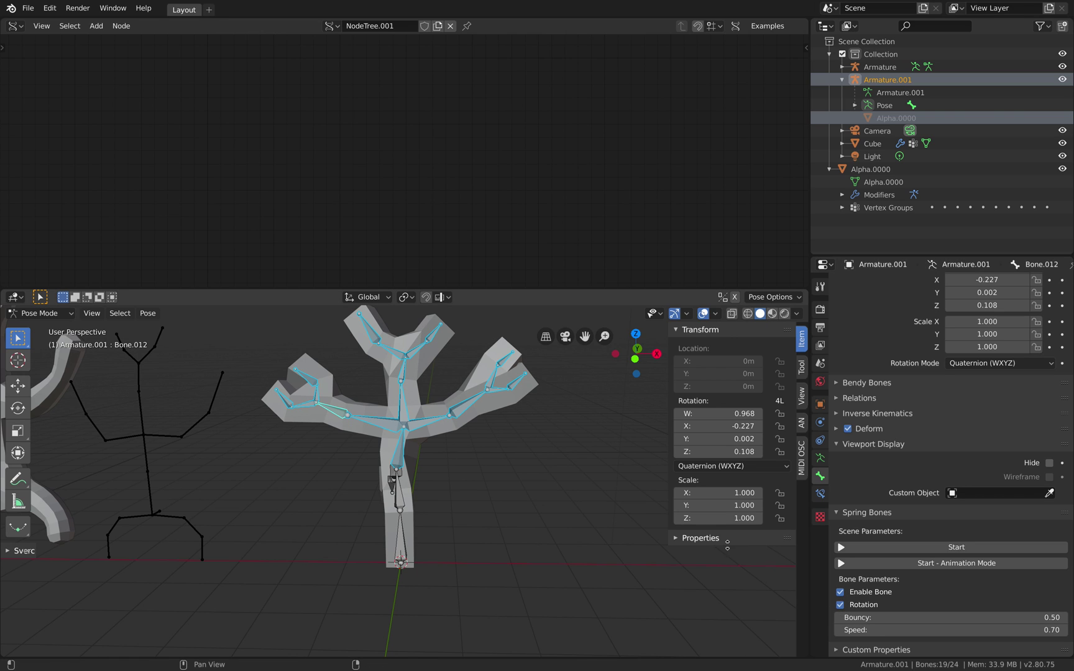
# Start the spring bone simulation and trackball-rotate the trunk bone below the spring bones to test it
pyautogui.click(918, 552)
pyautogui.moveTo(646, 504); pyautogui.dragTo(413, 496, button='middle')
pyautogui.click(402, 495)
pyautogui.press('r')
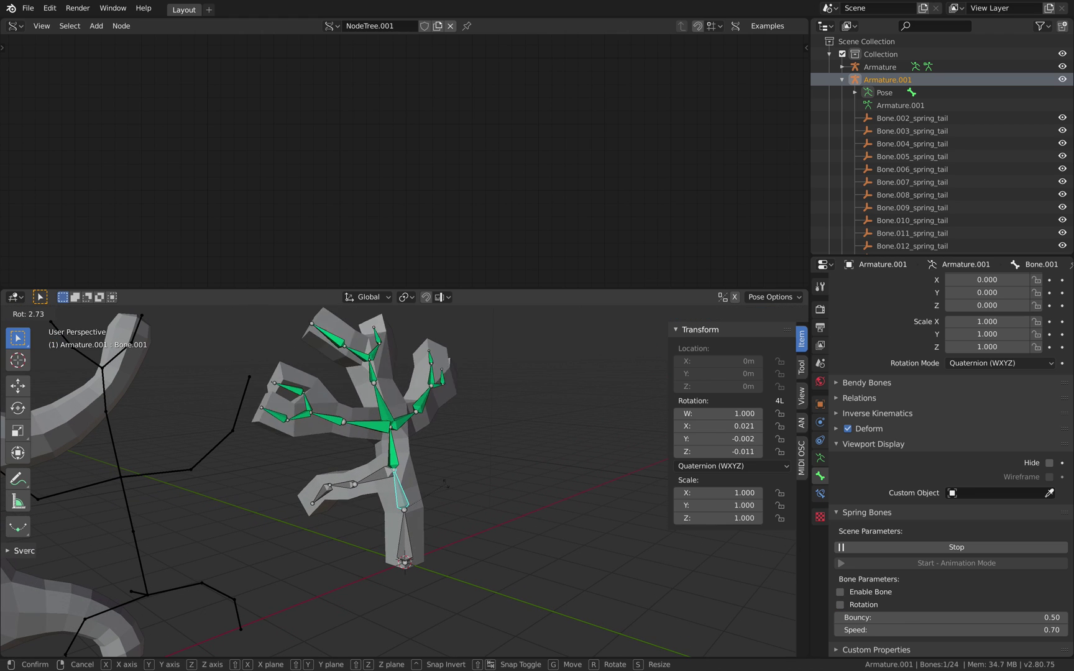
pyautogui.press('r')
pyautogui.click(439, 482)
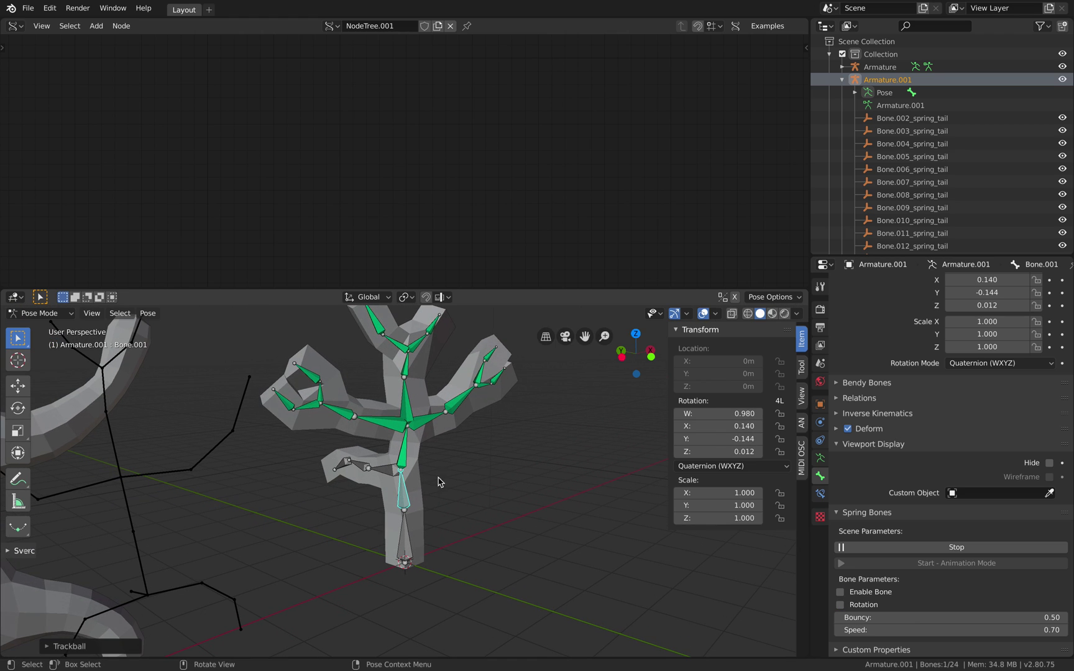
# Select the three bones of the small lower side branch and enable them as spring bones
pyautogui.click(362, 469)
pyautogui.keyDown('shift'); pyautogui.click(343, 466); pyautogui.keyUp('shift')
pyautogui.moveTo(343, 467); pyautogui.dragTo(364, 470, button='middle')
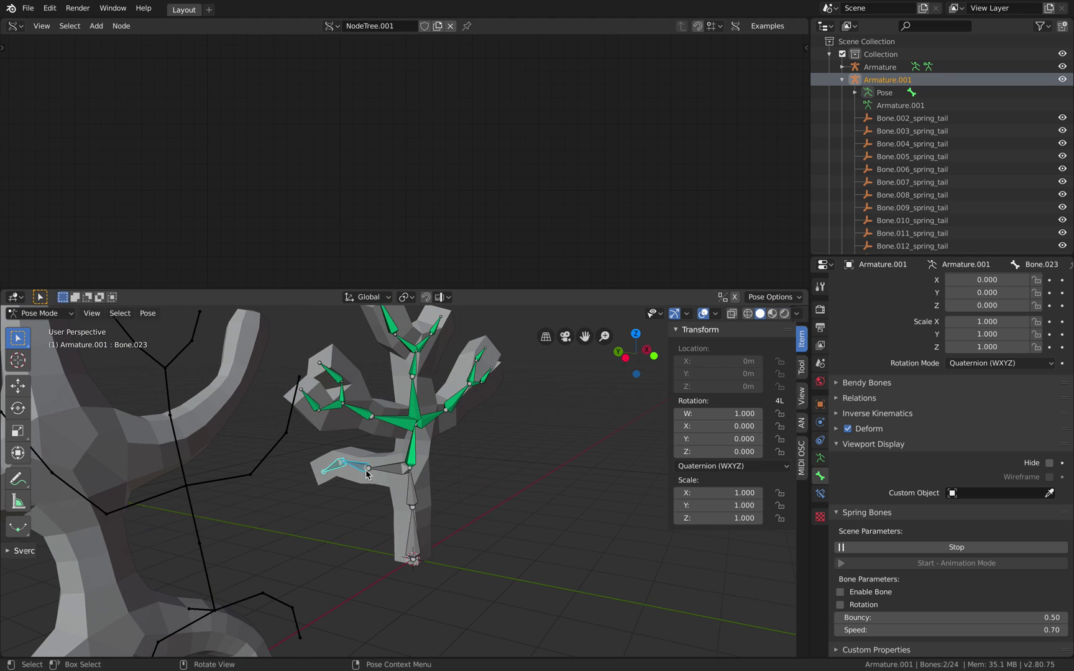
pyautogui.keyDown('shift'); pyautogui.click(386, 472); pyautogui.keyUp('shift')
pyautogui.moveTo(524, 490); pyautogui.dragTo(456, 508, button='middle')
pyautogui.click(840, 592)
# Rotate trunk bone Bone.001 repeatedly in different directions to swing the branches with the simulation running
pyautogui.click(417, 490)
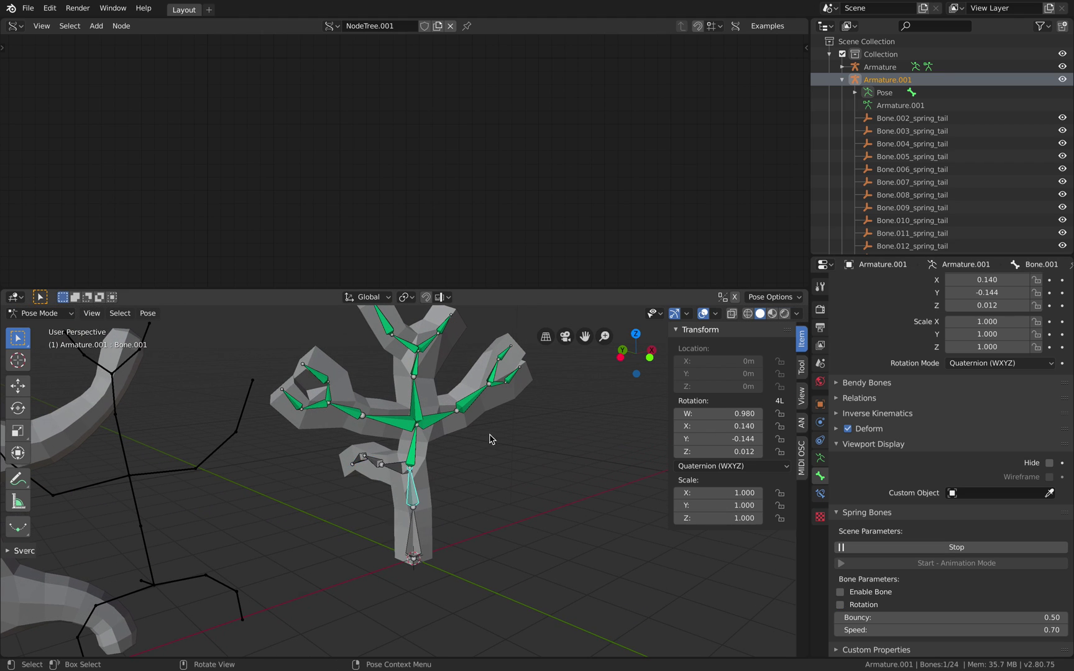
pyautogui.press('r')
pyautogui.press('r')
pyautogui.click(497, 438)
pyautogui.moveTo(502, 435); pyautogui.dragTo(449, 447, button='middle')
pyautogui.press('r')
pyautogui.press('r')
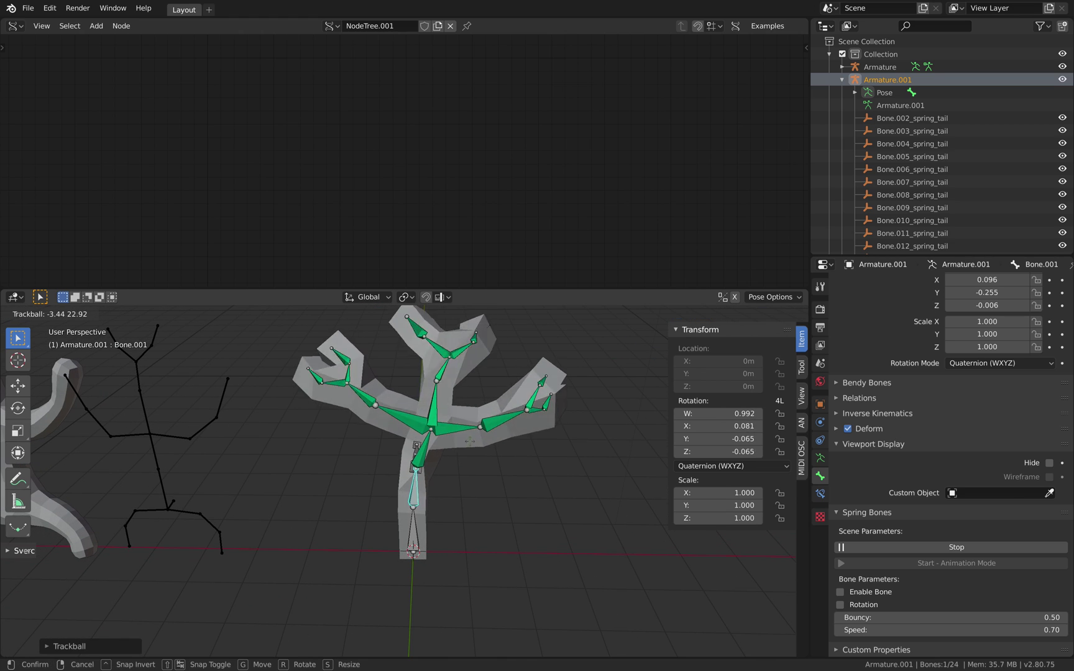
pyautogui.click(480, 428)
pyautogui.press('r')
pyautogui.click(504, 387)
pyautogui.moveTo(504, 386); pyautogui.dragTo(506, 389, button='middle')
pyautogui.press('r')
pyautogui.press('r')
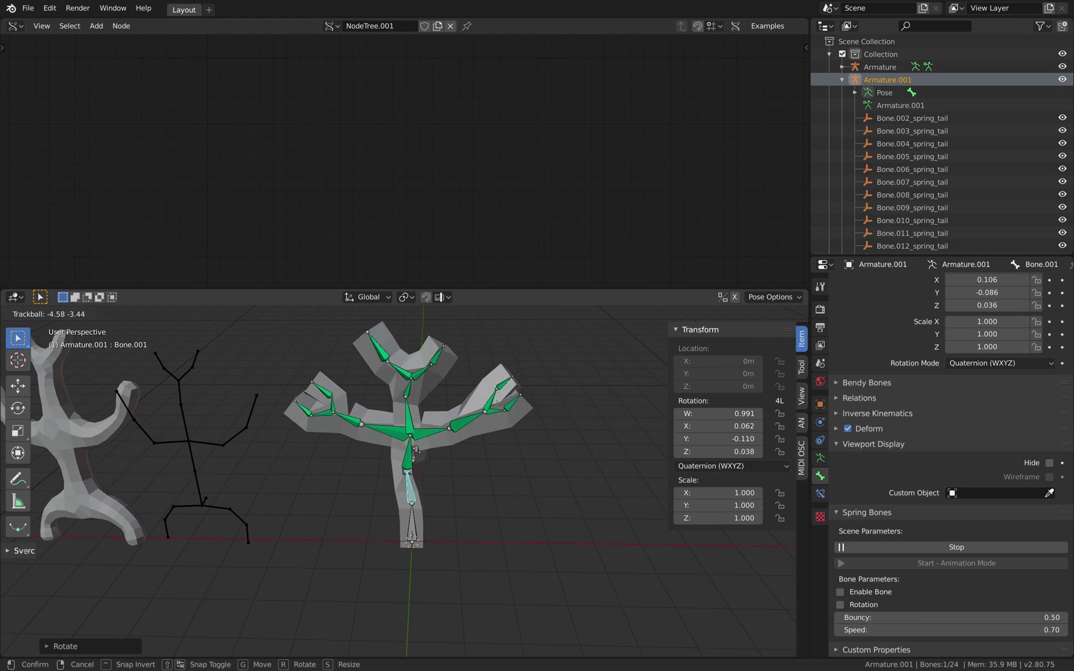
pyautogui.click(491, 420)
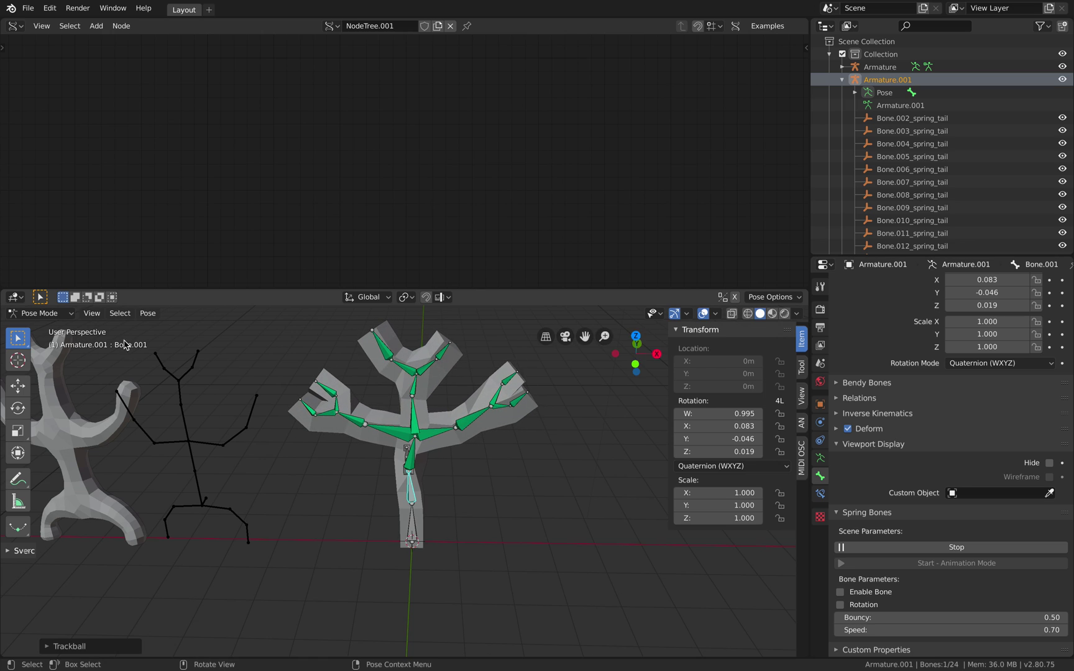
# Return to Object Mode, and clear the location of the Cube mesh and its Armature
pyautogui.click(63, 315)
pyautogui.scroll(3, 387, 433)
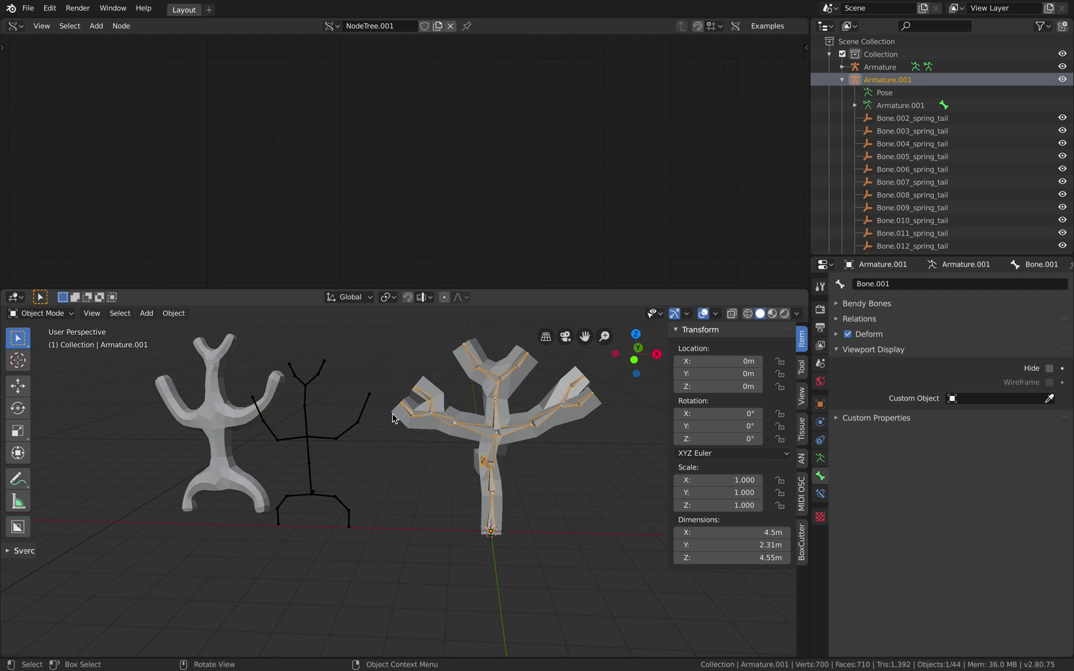
pyautogui.click(480, 465)
pyautogui.click(307, 453)
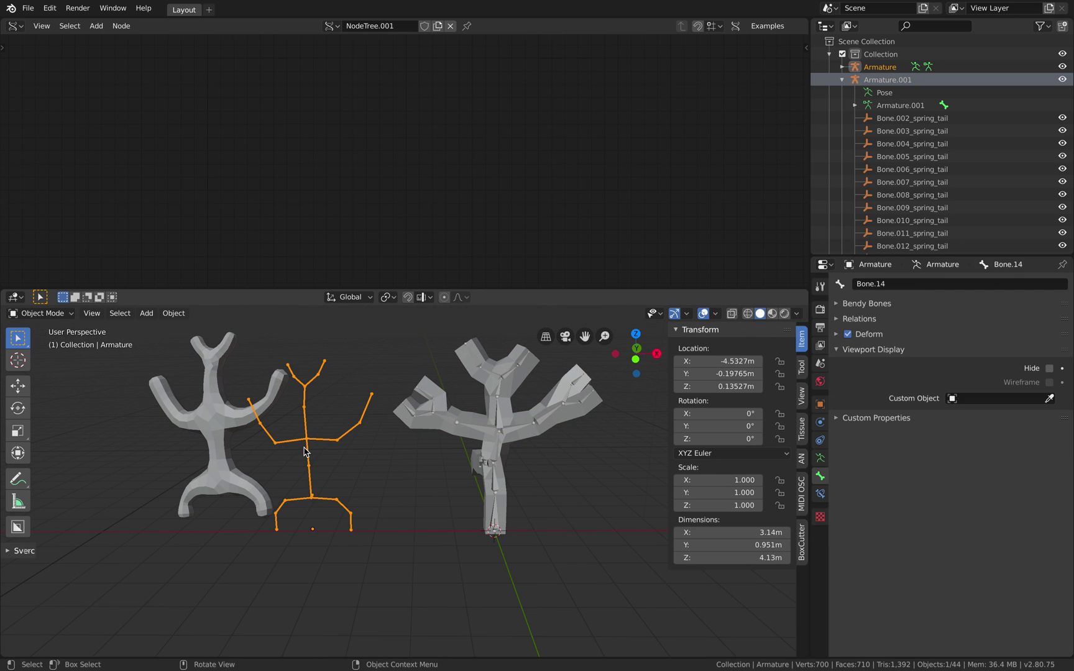
pyautogui.click(226, 437)
pyautogui.keyDown('shift'); pyautogui.click(300, 445); pyautogui.keyUp('shift')
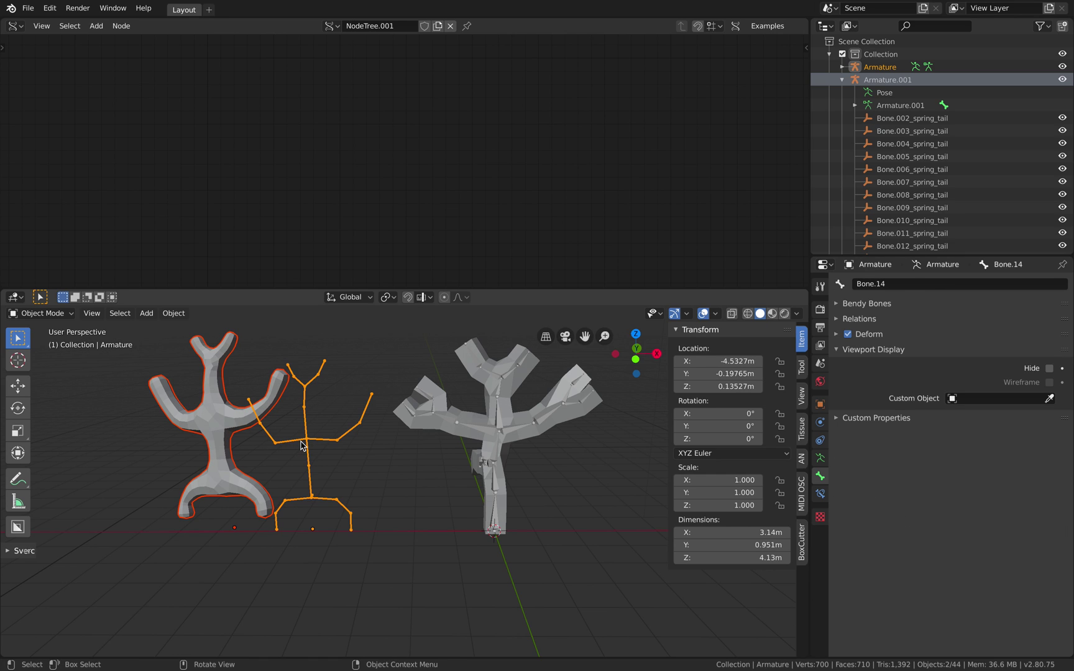
pyautogui.hotkey('alt', 'g')
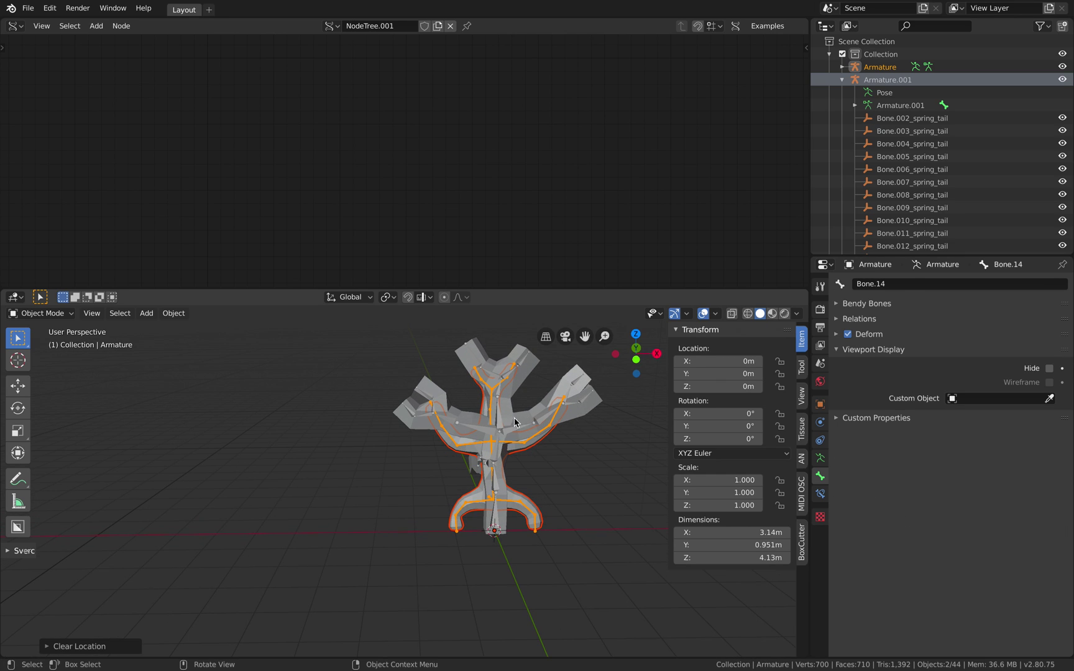
# Select Armature.001 and move it away from the other character to about X -5.63 m, testing the spring motion
pyautogui.click(842, 80)
pyautogui.click(879, 67)
pyautogui.click(879, 80)
pyautogui.scroll(-2, 929, 203)
pyautogui.scroll(-3, 931, 207)
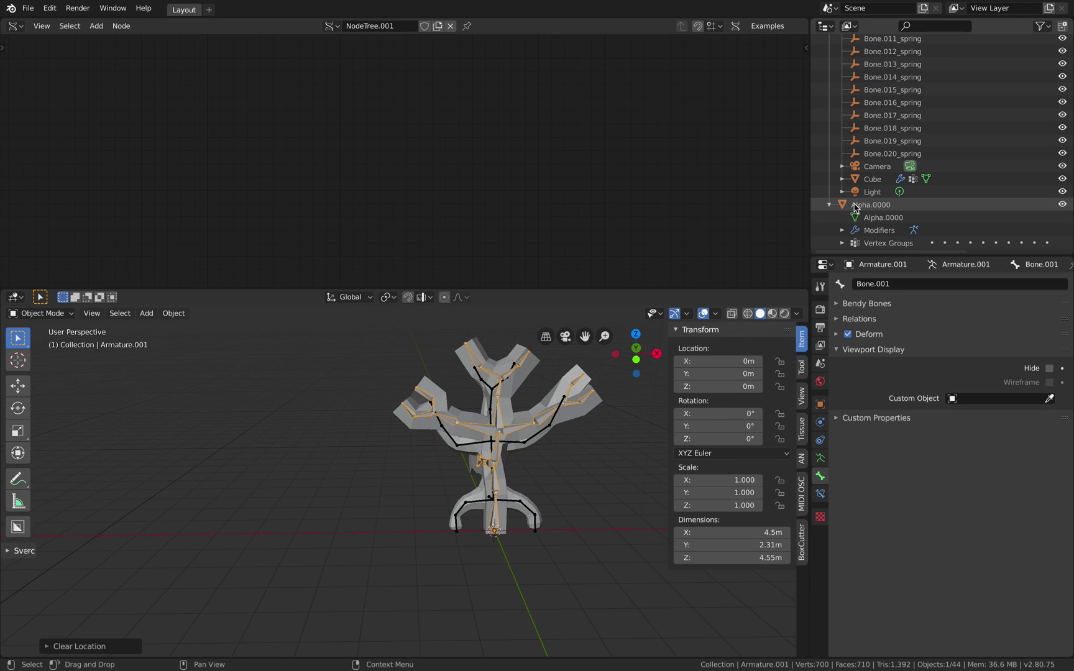
pyautogui.scroll(4, 833, 210)
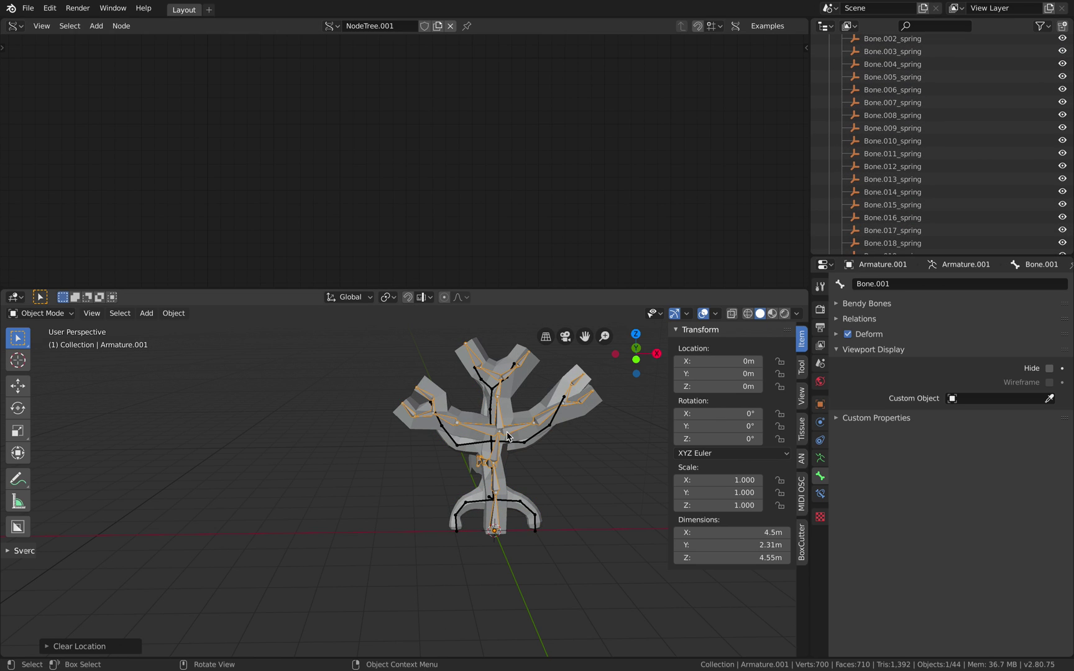
pyautogui.press('g')
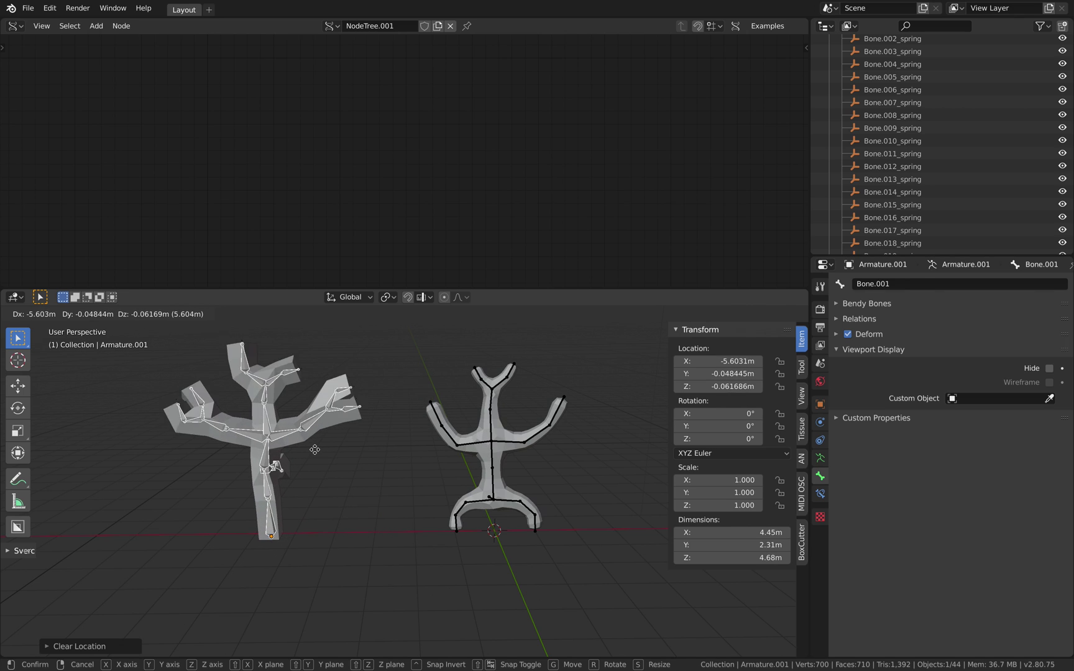
pyautogui.click(335, 451)
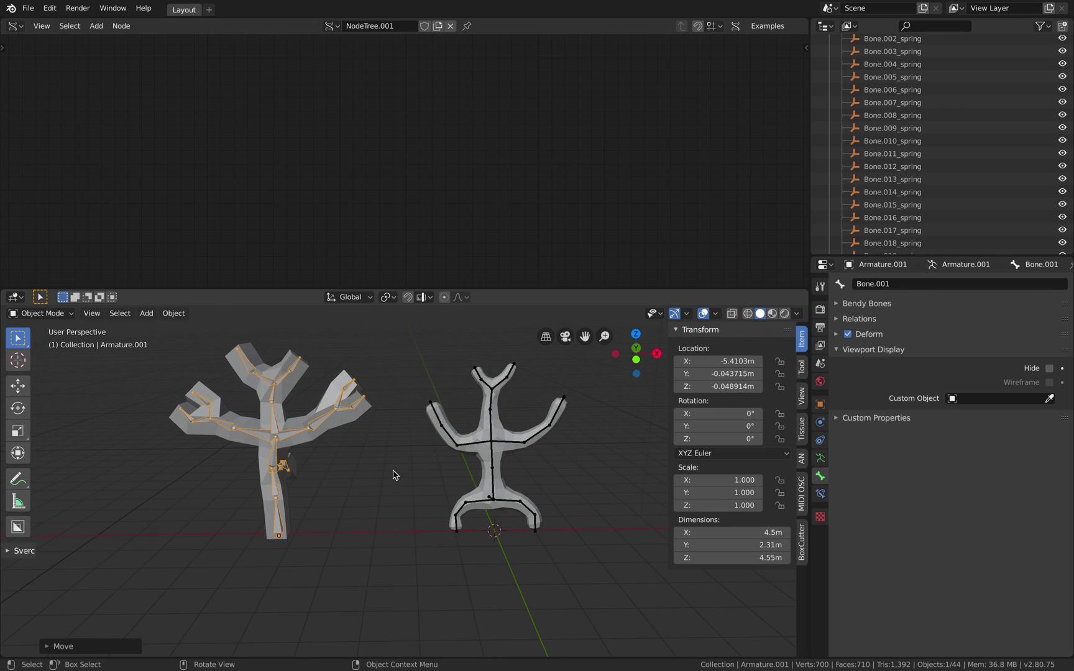
pyautogui.press('g')
pyautogui.click(356, 467)
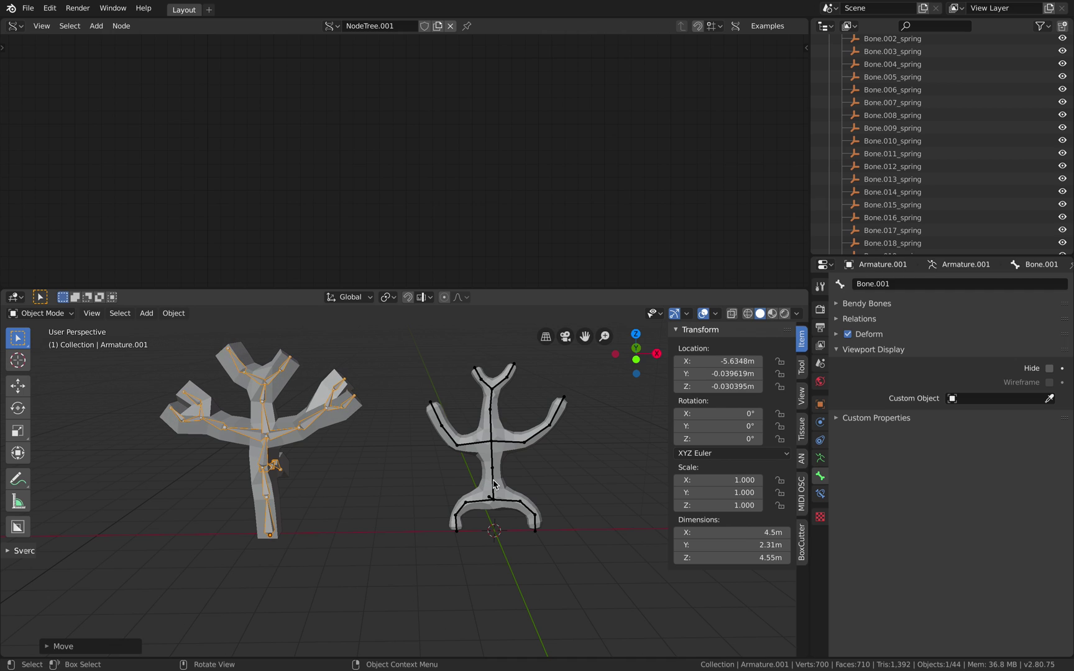
# Move the Cube mesh along with its Armature to about X 1.85 m
pyautogui.click(496, 485)
pyautogui.click(499, 484)
pyautogui.press('g')
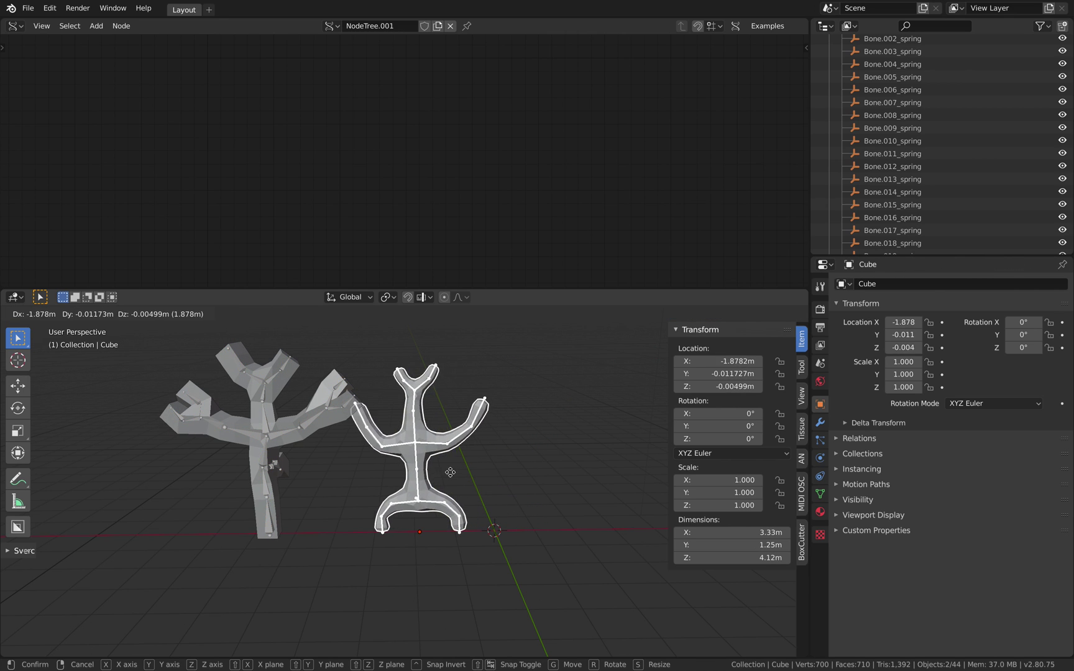
pyautogui.click(577, 470)
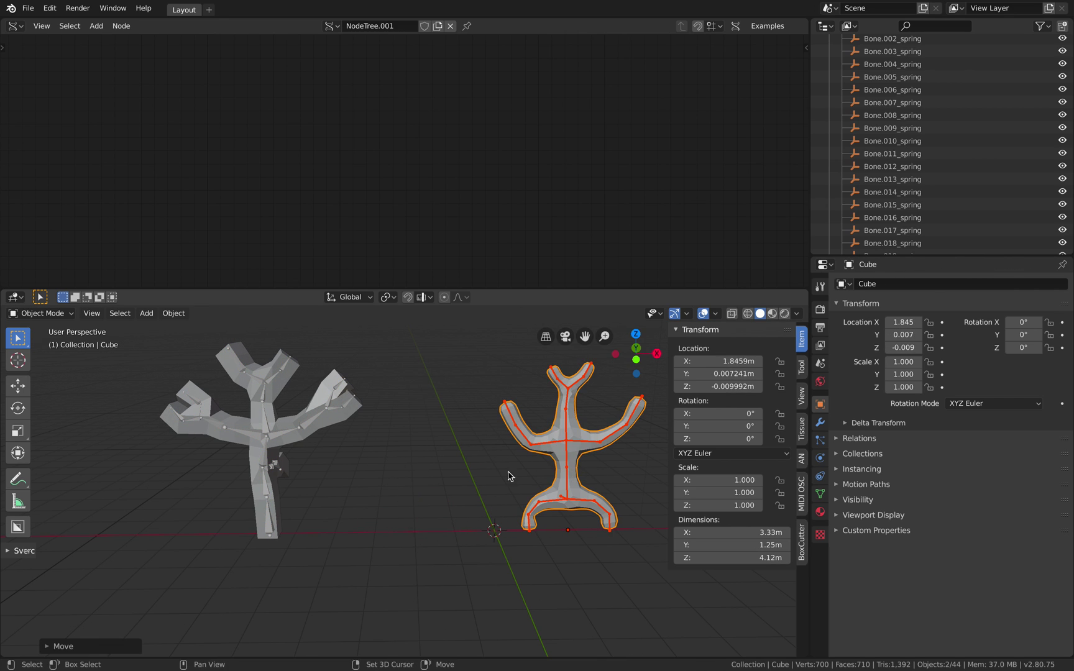
# Box-select the Armature.001 tree, move it closer to the world origin, and deselect everything
pyautogui.keyDown('shift'); pyautogui.moveTo(530, 475); pyautogui.dragTo(522, 475, button='middle'); pyautogui.keyUp('shift')
pyautogui.click(297, 482)
pyautogui.moveTo(168, 433); pyautogui.dragTo(345, 516)
pyautogui.press('g')
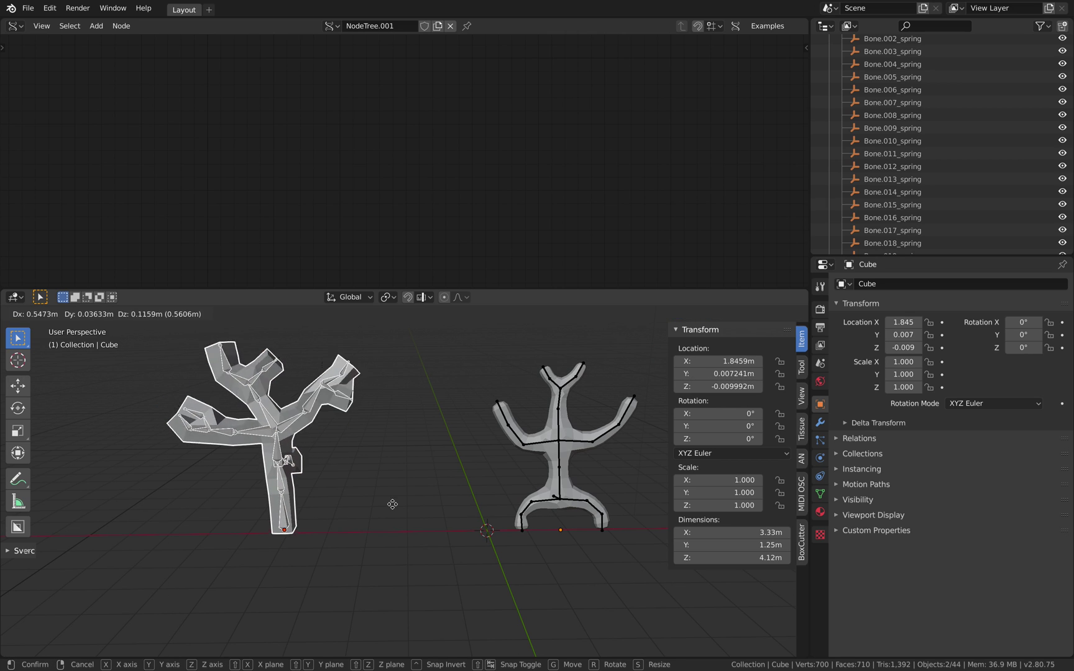
pyautogui.click(401, 515)
pyautogui.click(479, 436)
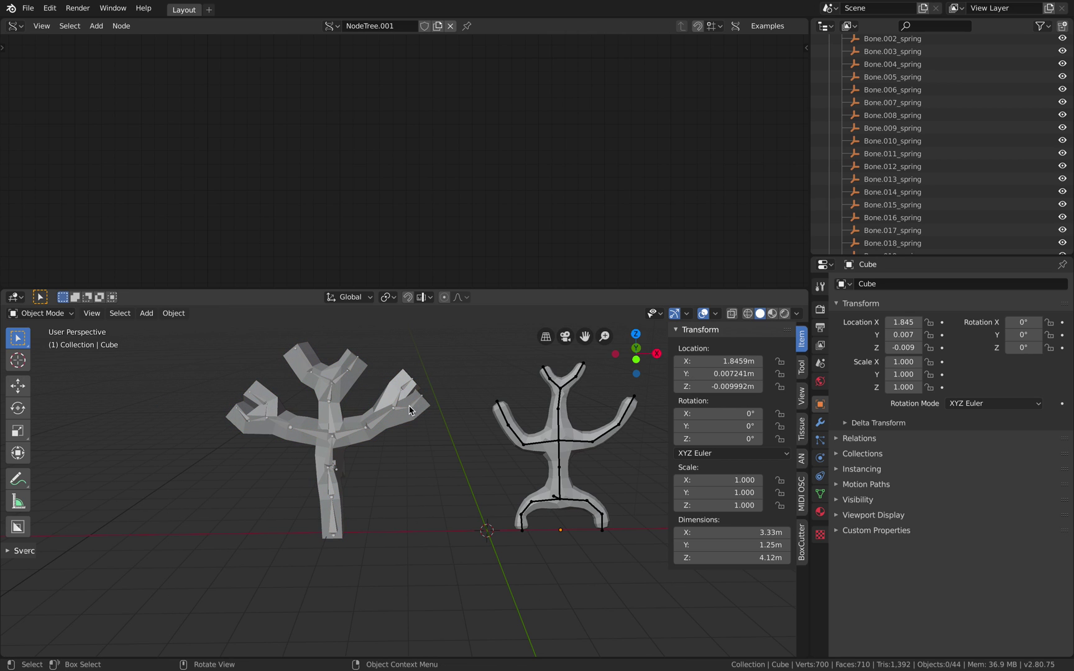
pyautogui.click(63, 313)
pyautogui.click(563, 407)
pyautogui.click(561, 407)
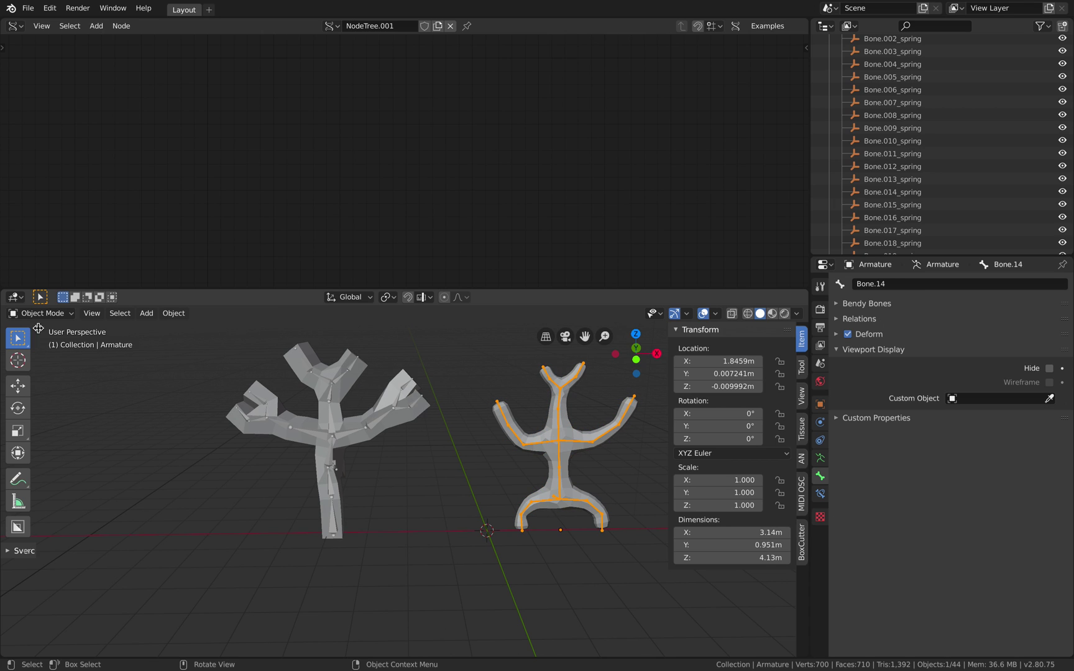
pyautogui.press('a')
pyautogui.hotkey('alt', 'a')
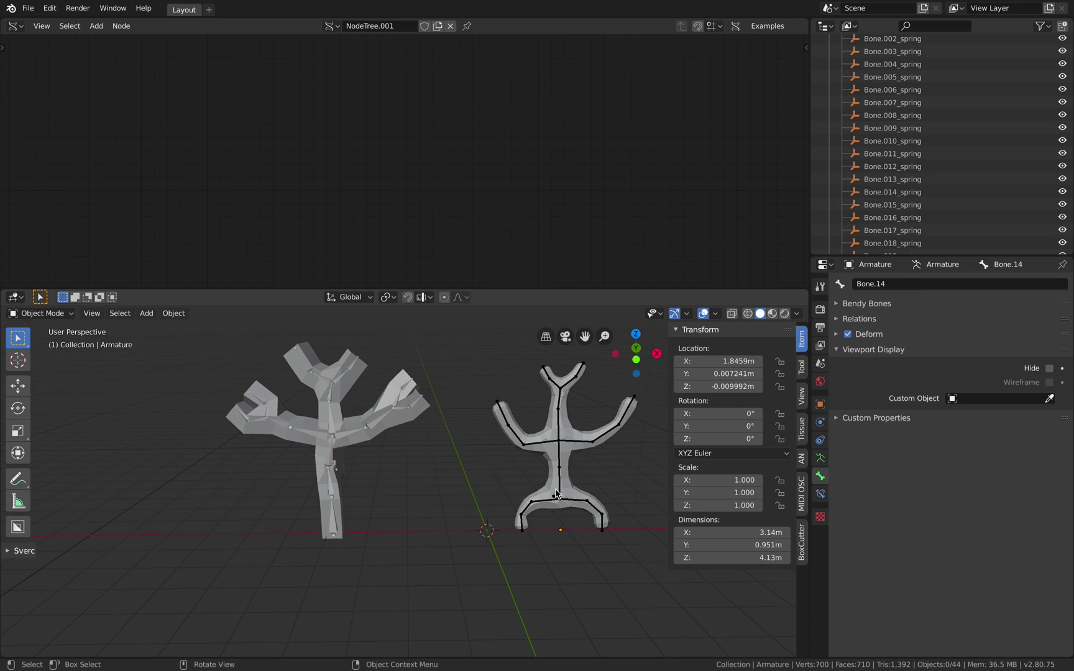
# Nudge the Cube mesh and its Armature slightly further from the tree, placing the Armature at about X 1.94 m
pyautogui.click(556, 494)
pyautogui.press('g')
pyautogui.click(524, 495)
pyautogui.click(556, 502)
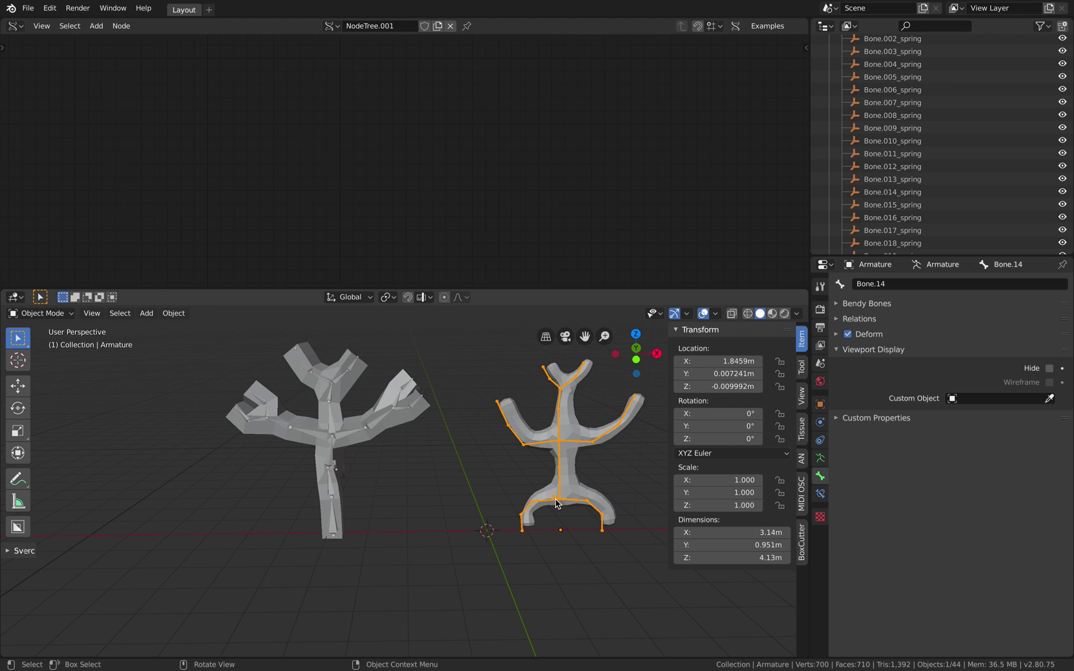
# Move Armature.001 a little toward the other character, to about X -3.48 m and Z 0.13 m
pyautogui.click(328, 484)
pyautogui.press('g')
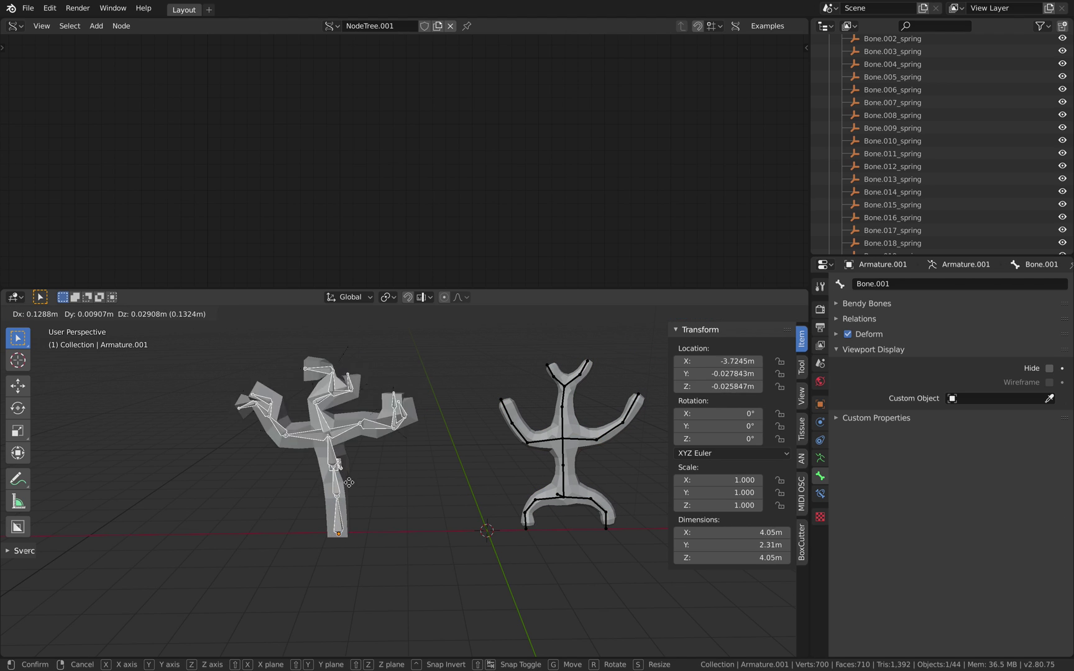
pyautogui.click(358, 475)
# Check the armature data and bone properties of Armature, and select Armature.001 again
pyautogui.click(562, 476)
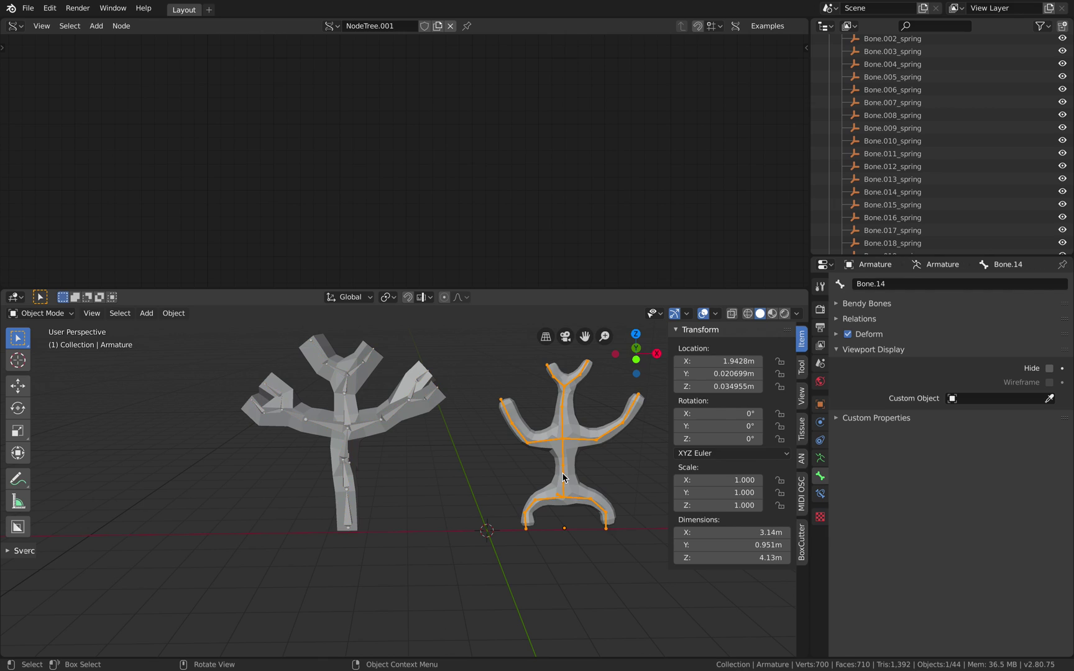
pyautogui.click(821, 460)
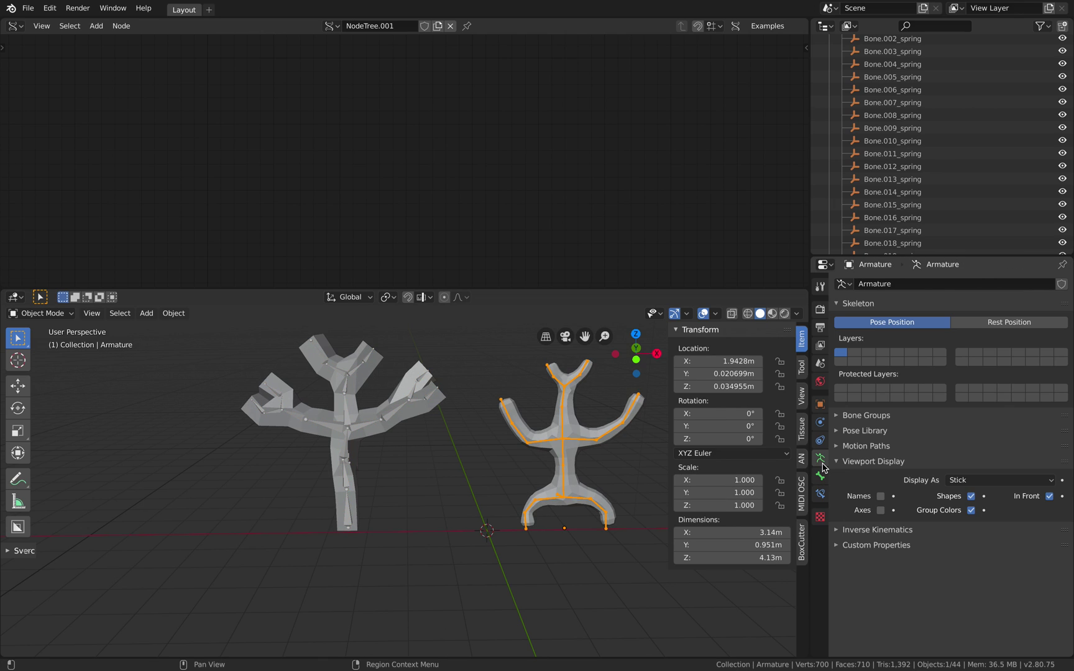
pyautogui.click(821, 476)
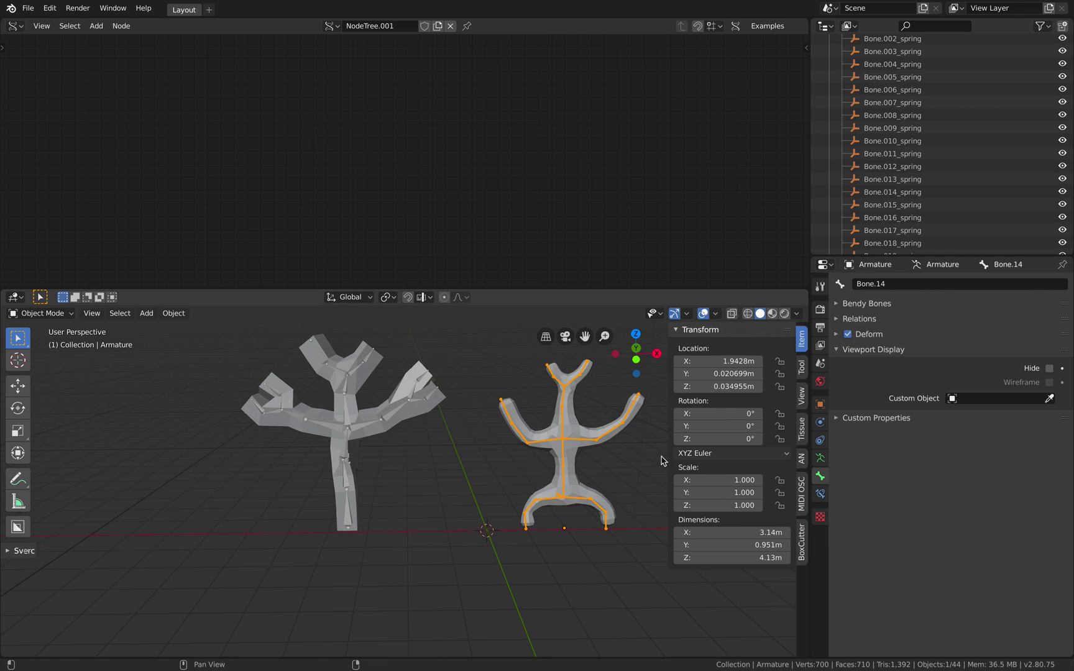
pyautogui.click(340, 429)
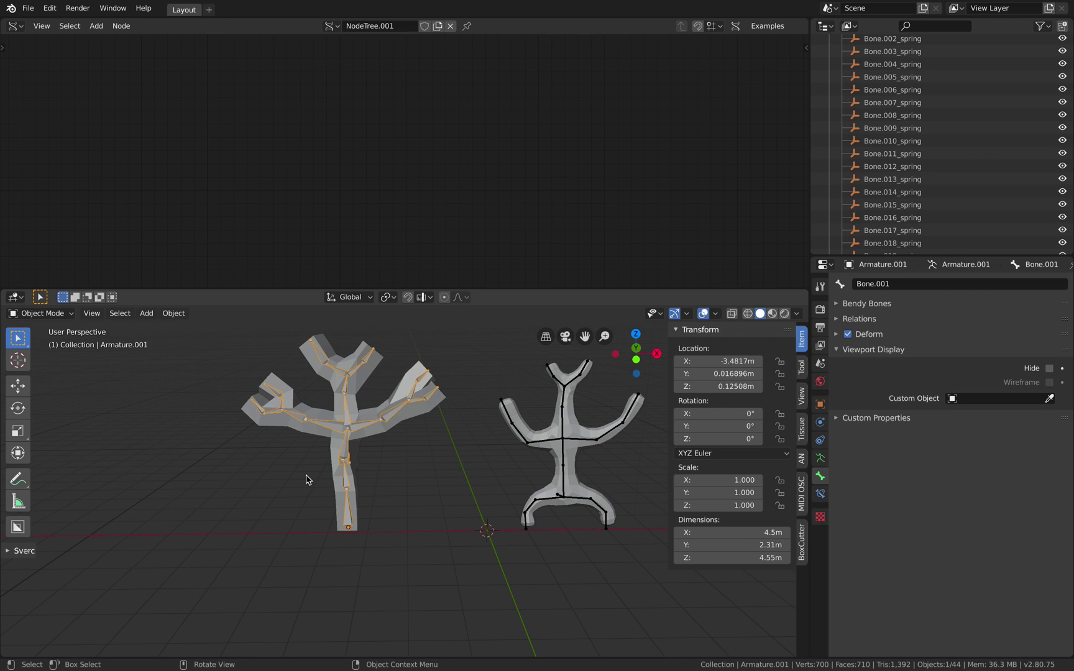
# Box-select the tree and move it slightly, placing Armature.001 at about X -3.56 m and Z 0.19 m
pyautogui.moveTo(307, 477); pyautogui.dragTo(411, 534)
pyautogui.press('g')
pyautogui.click(409, 532)
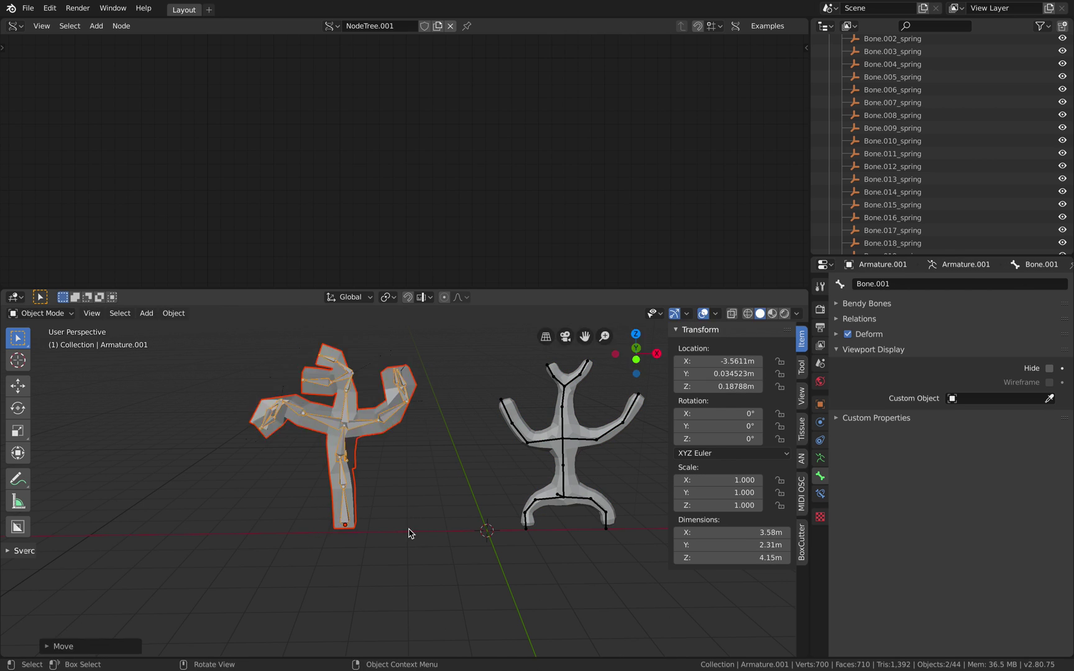
# Add the other character to the selection and move both together, placing Armature at about X 1.62 m and Z -0.13 m
pyautogui.press('b')
pyautogui.moveTo(531, 475); pyautogui.dragTo(581, 516)
pyautogui.press('g')
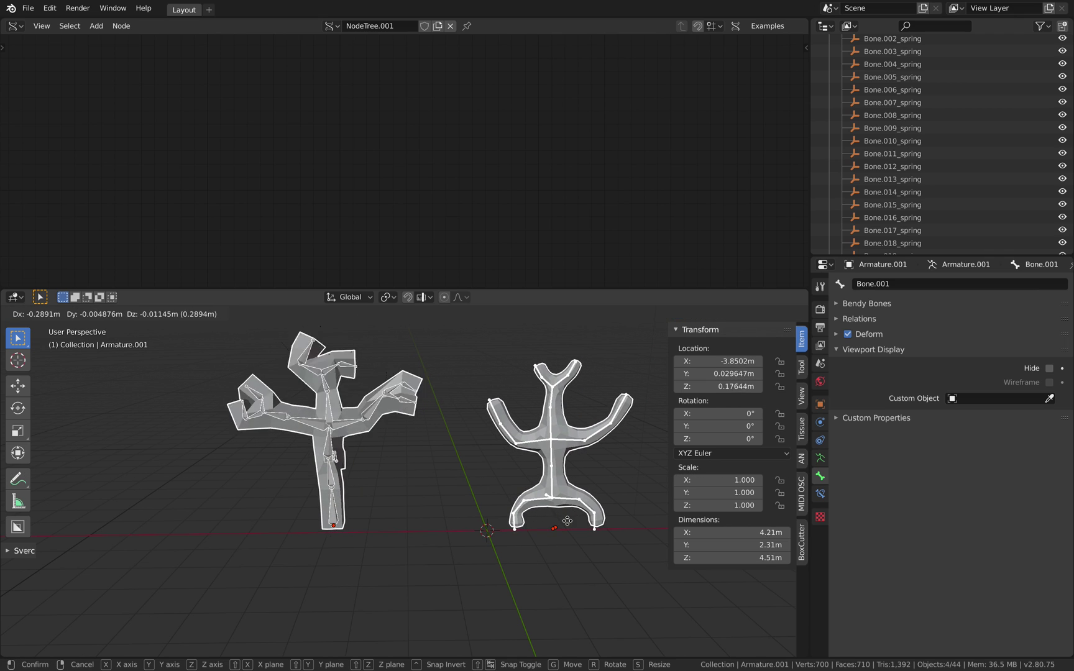
pyautogui.click(567, 524)
# Select Armature alone, switch it to Pose Mode, and stop the Spring Bones simulation
pyautogui.click(558, 510)
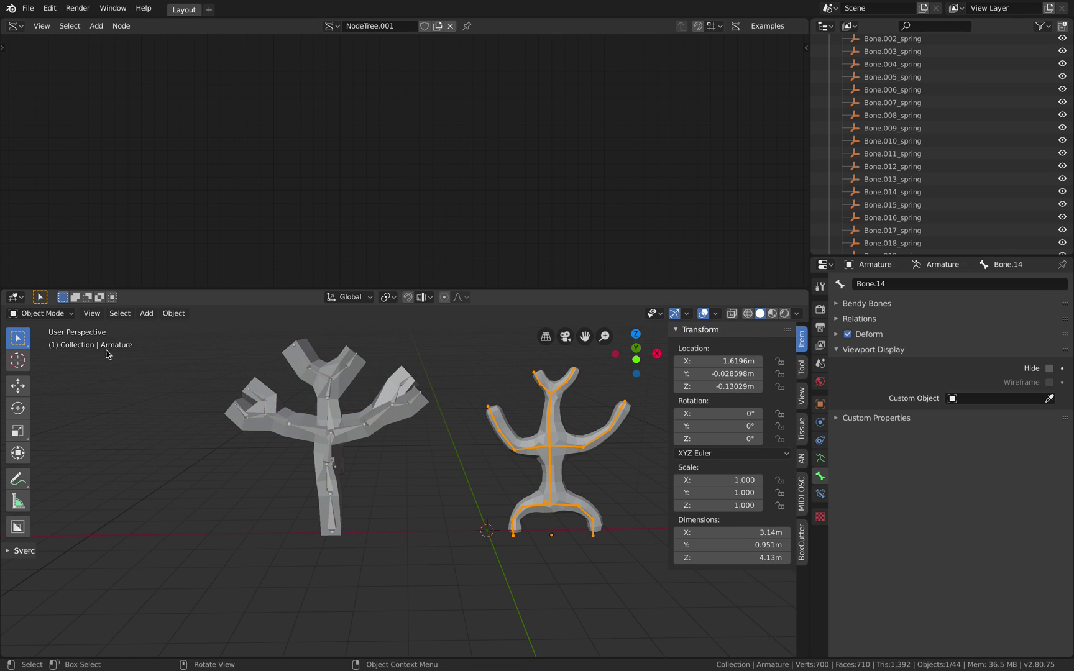
pyautogui.click(62, 313)
pyautogui.click(38, 355)
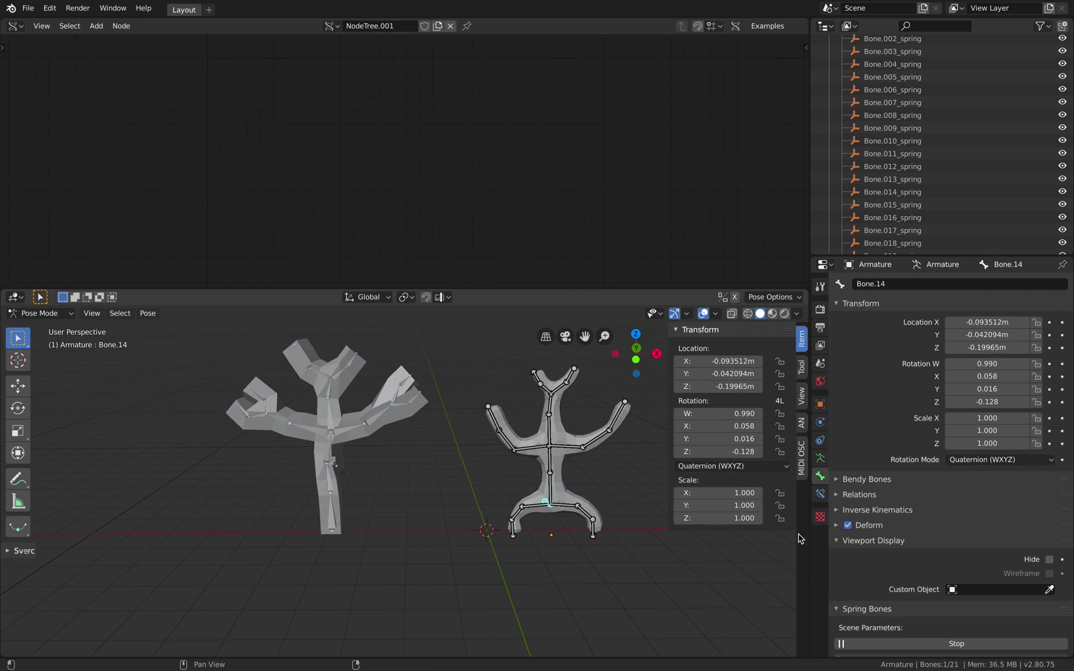
pyautogui.scroll(-4, 873, 518)
pyautogui.click(946, 548)
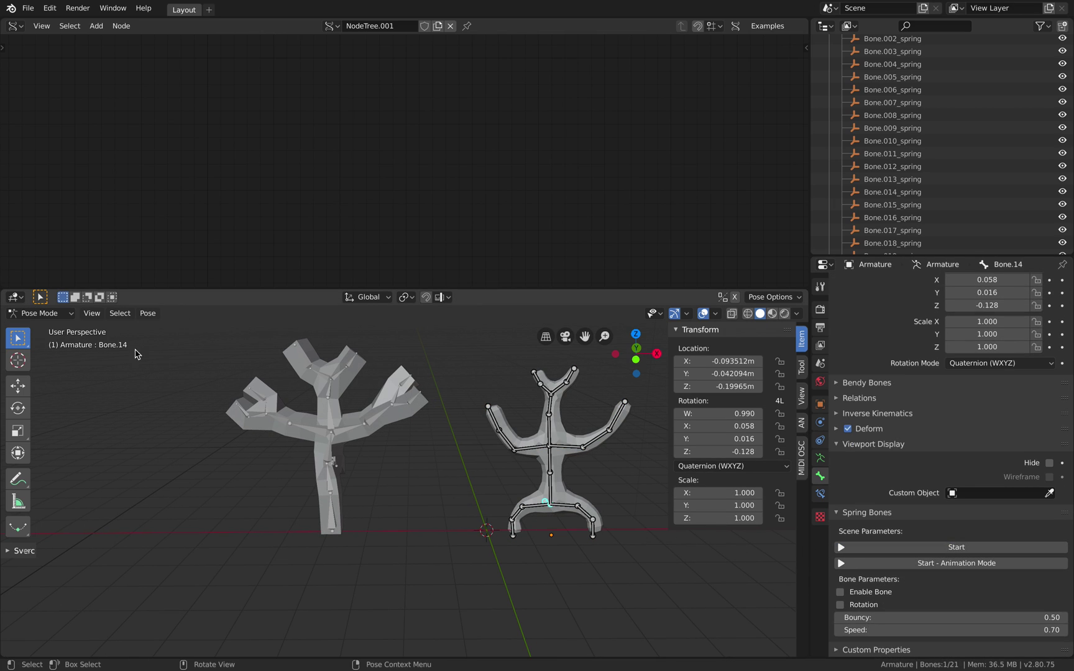
# Return to Object Mode and move both characters together, placing Armature at about X 1.72 m and Z -0.08 m
pyautogui.click(61, 314)
pyautogui.click(60, 328)
pyautogui.press('g')
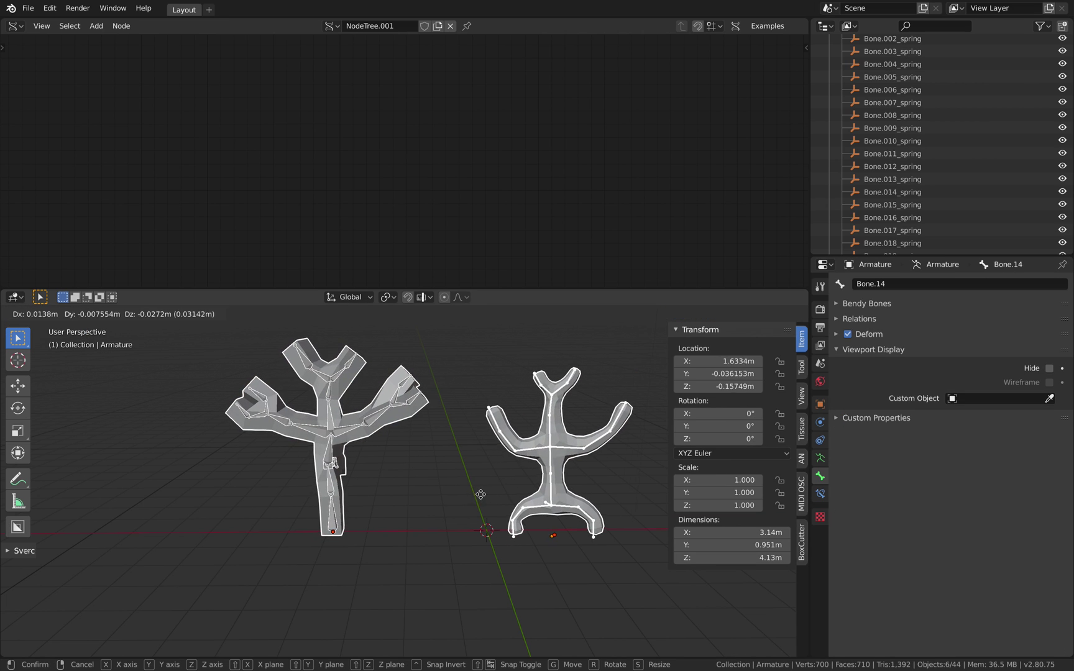
pyautogui.click(488, 495)
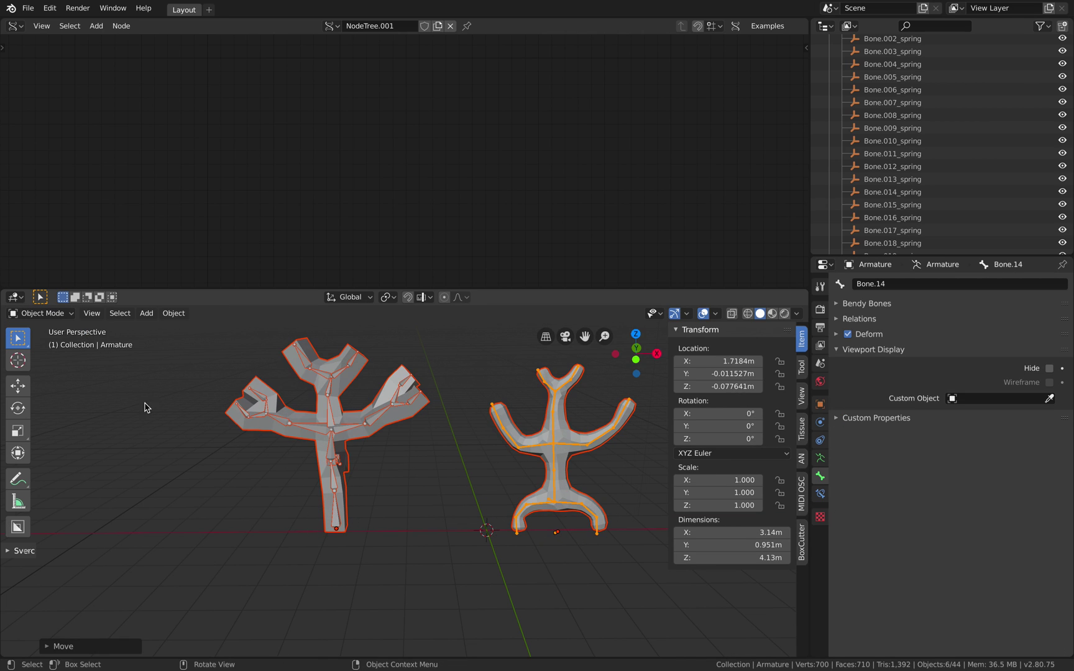
# Select Armature.001, switch it to Pose Mode, and start the Spring Bones simulation from its bone properties
pyautogui.click(320, 452)
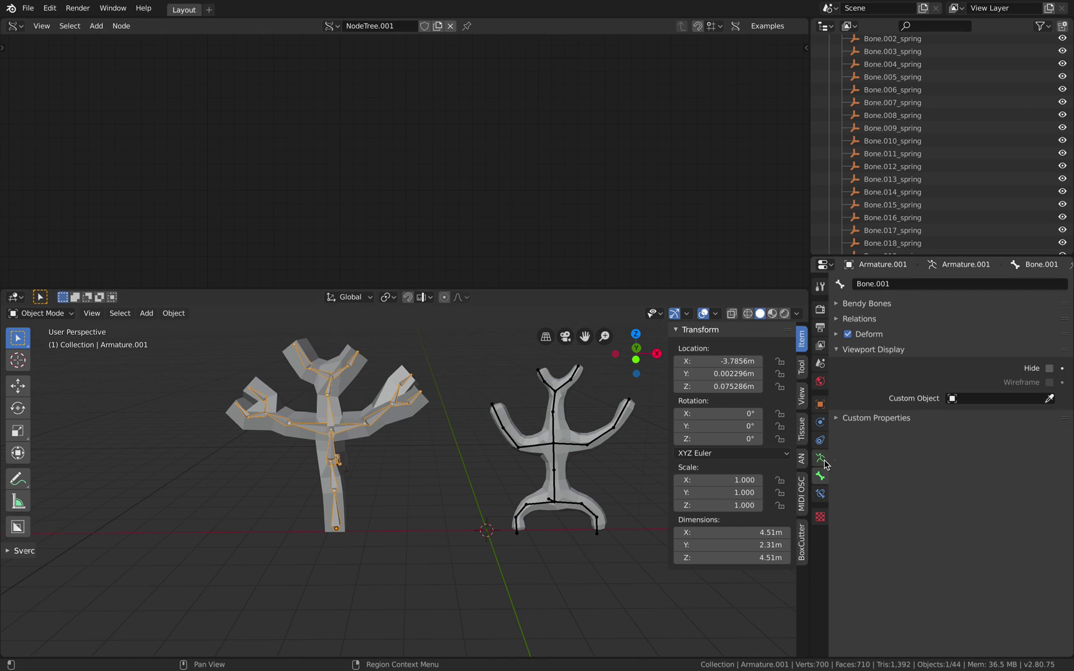
pyautogui.click(821, 458)
pyautogui.click(820, 476)
pyautogui.click(67, 316)
pyautogui.click(44, 354)
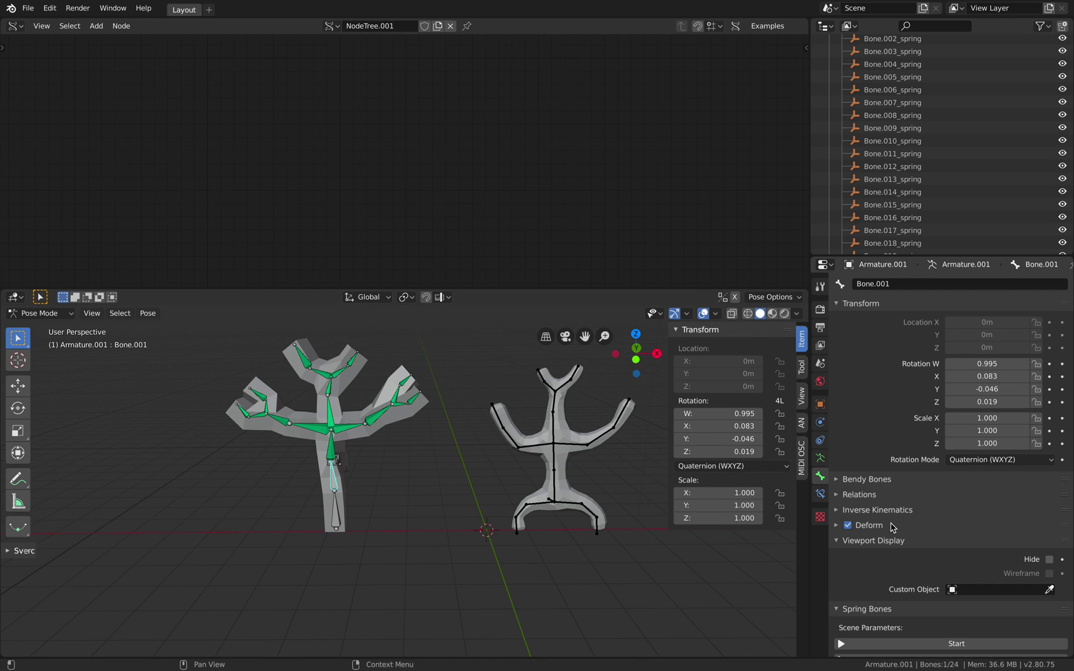
pyautogui.scroll(-5, 956, 552)
pyautogui.click(956, 548)
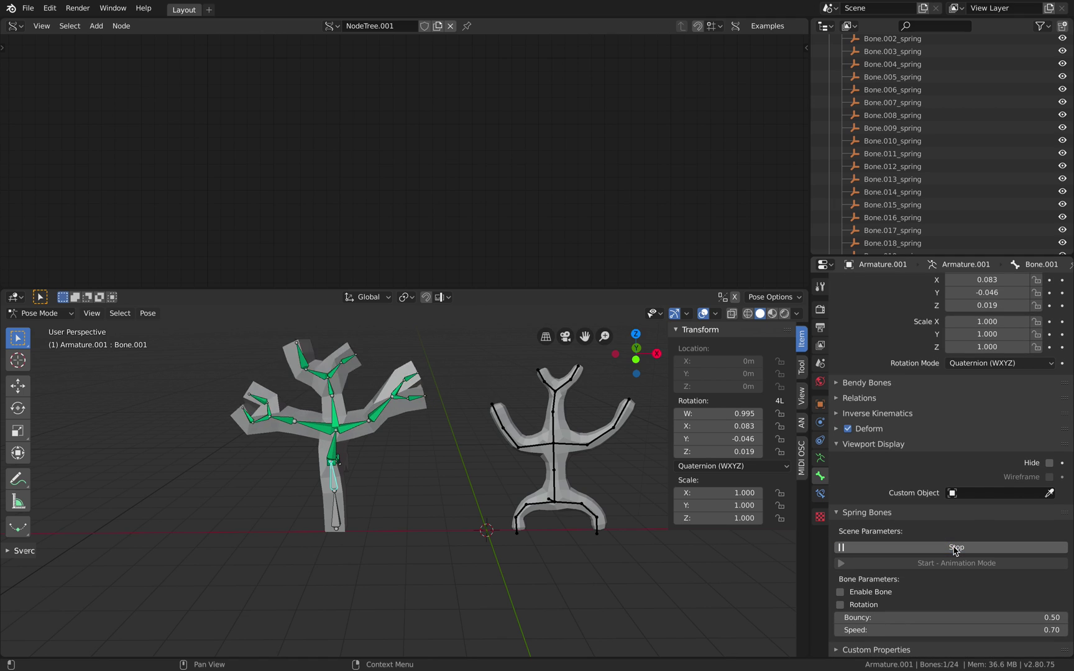
# Return to Object Mode, select Armature, and switch it to Pose Mode
pyautogui.click(26, 320)
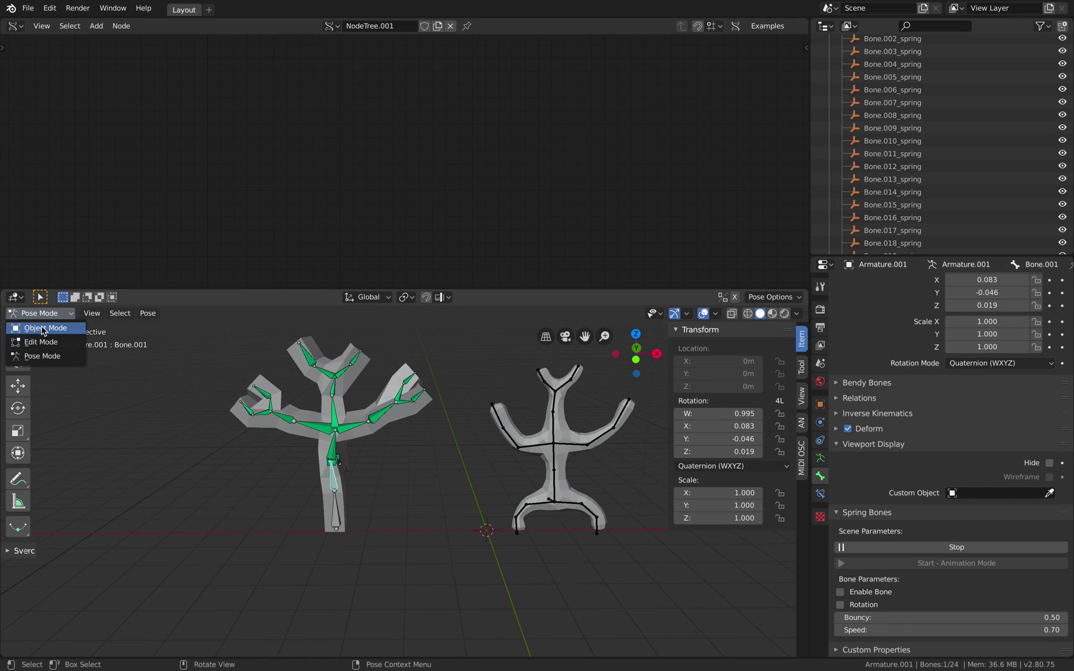
pyautogui.click(31, 327)
pyautogui.click(555, 495)
pyautogui.click(53, 336)
pyautogui.click(554, 477)
pyautogui.click(40, 313)
pyautogui.click(34, 354)
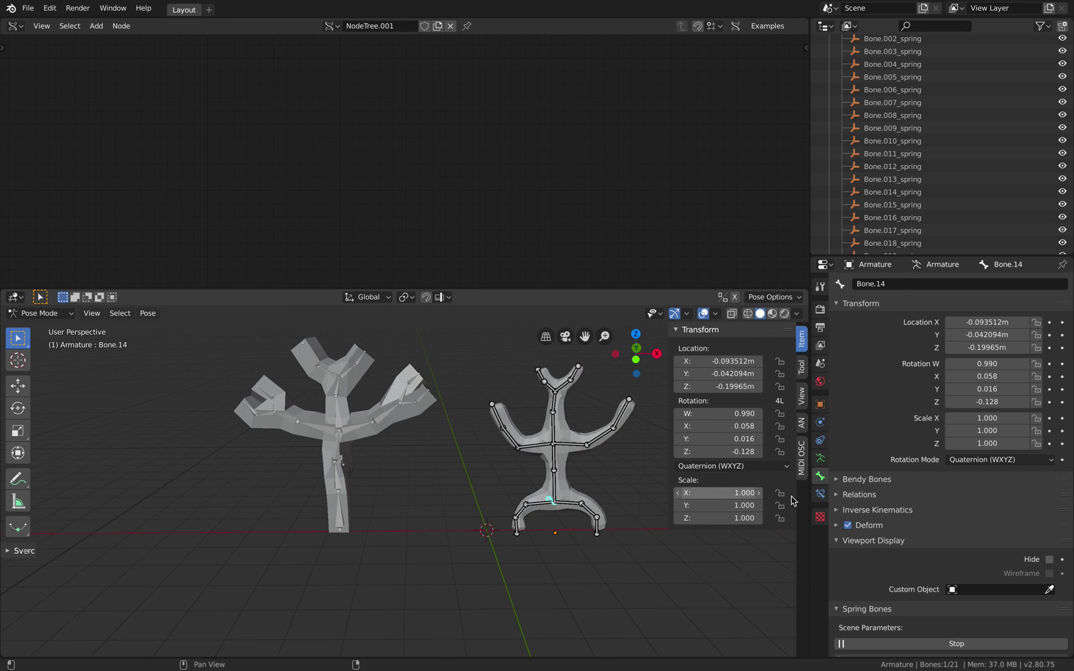
# Select Bone.13 in Armature's lower spine and rotate it slightly, to about W 0.999 and Z 0.031
pyautogui.scroll(-2, 864, 619)
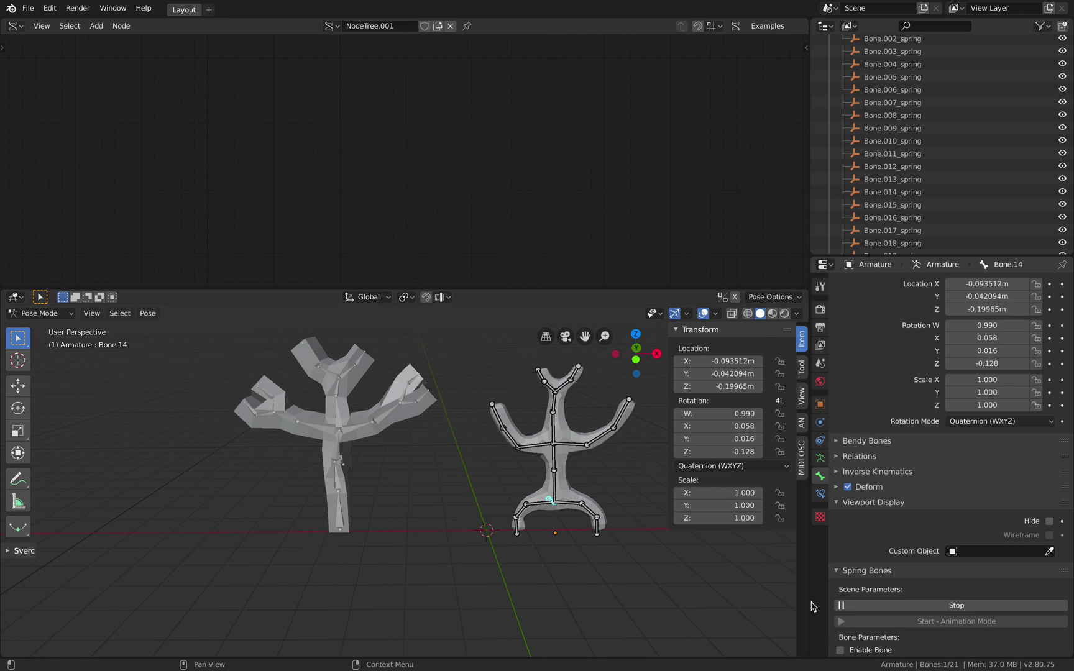
pyautogui.click(554, 494)
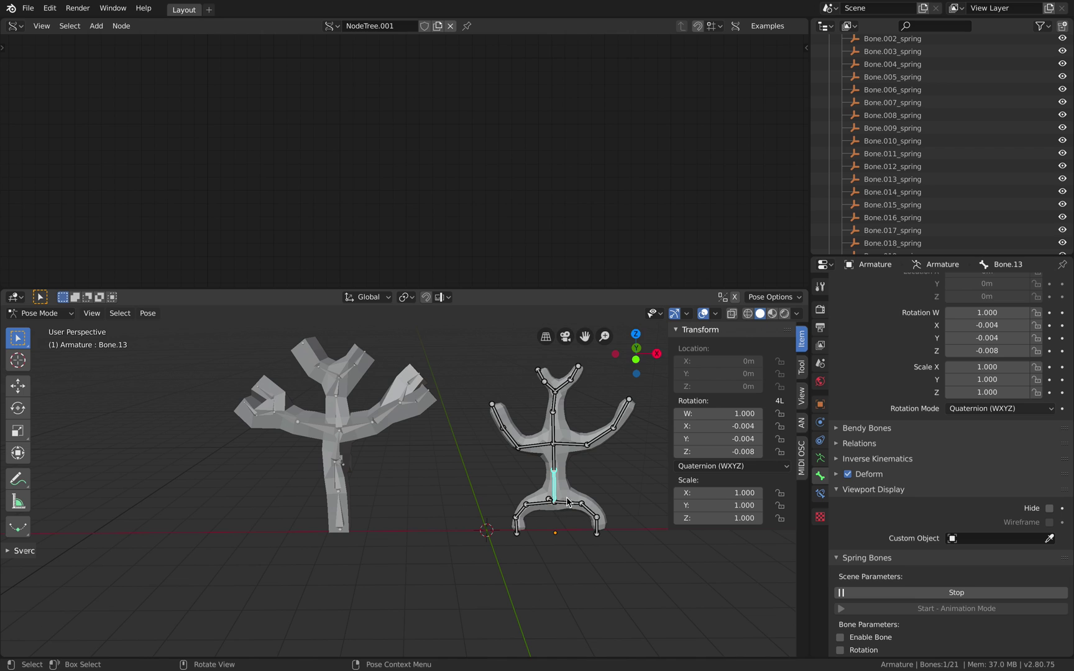
pyautogui.press('g')
pyautogui.click(567, 494)
pyautogui.press('r')
pyautogui.click(570, 503)
pyautogui.scroll(3, 571, 508)
pyautogui.keyDown('shift'); pyautogui.moveTo(571, 509); pyautogui.dragTo(468, 462, button='middle'); pyautogui.keyUp('shift')
pyautogui.moveTo(467, 462); pyautogui.dragTo(460, 459, button='middle')
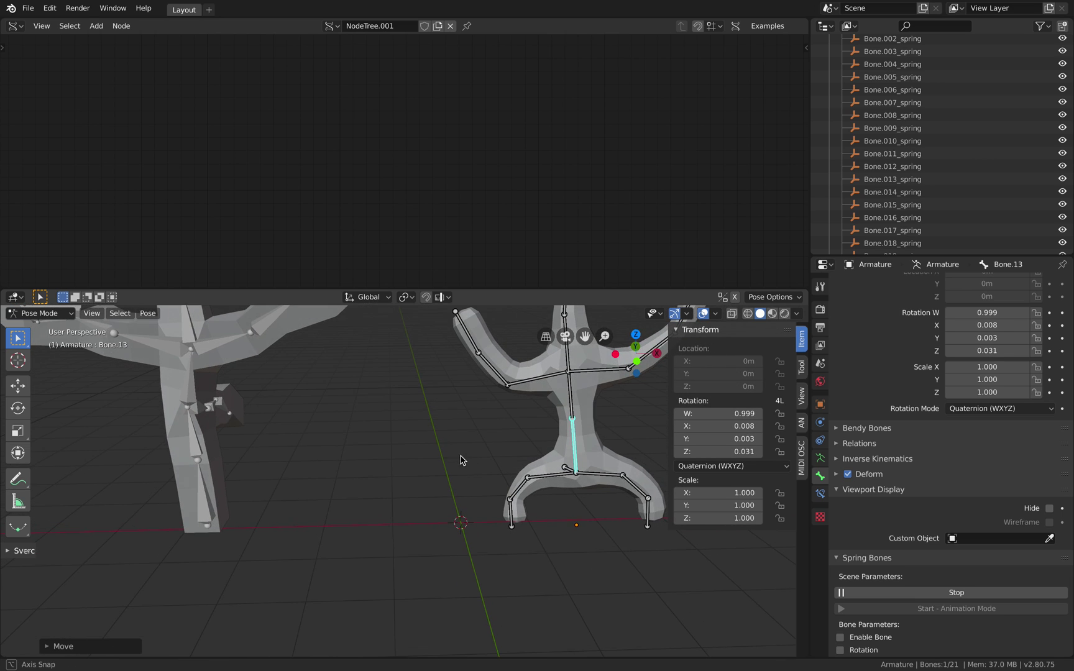
# Tilt Armature's lower spine bone, Bone.13, further to about W 0.997 and Z 0.067
pyautogui.scroll(-3, 460, 460)
pyautogui.click(567, 472)
pyautogui.moveTo(567, 472); pyautogui.dragTo(503, 458, button='middle')
pyautogui.press('g')
pyautogui.click(496, 456)
pyautogui.click(489, 455)
pyautogui.press('r')
pyautogui.click(486, 455)
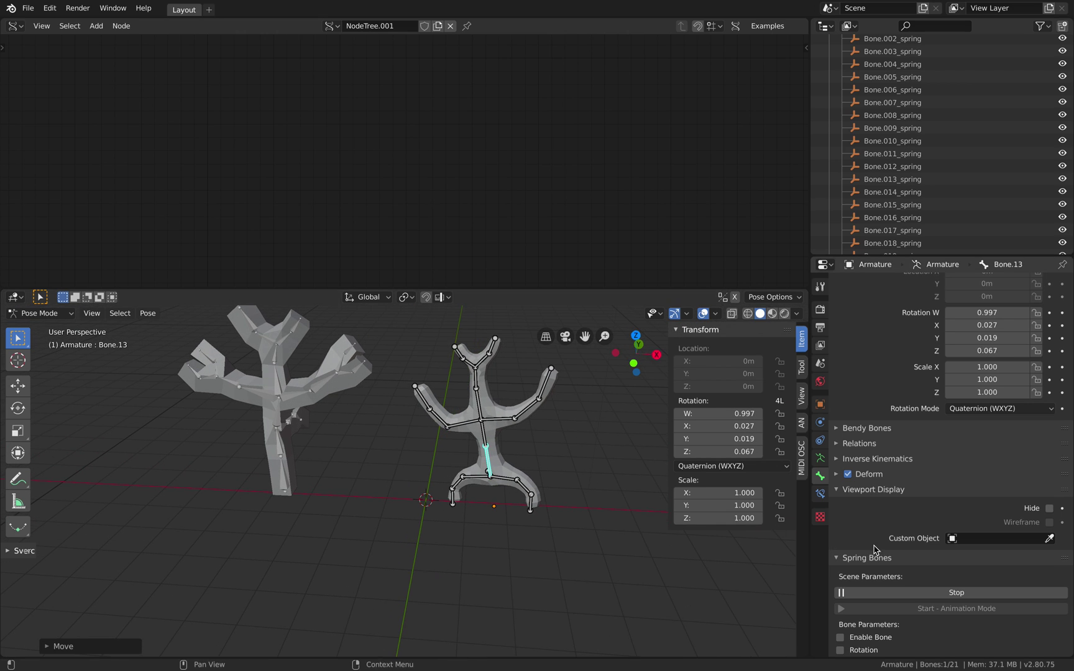
# Restart the Spring Bones simulation on Armature and rotate Bone.13 to test the spring motion
pyautogui.click(902, 594)
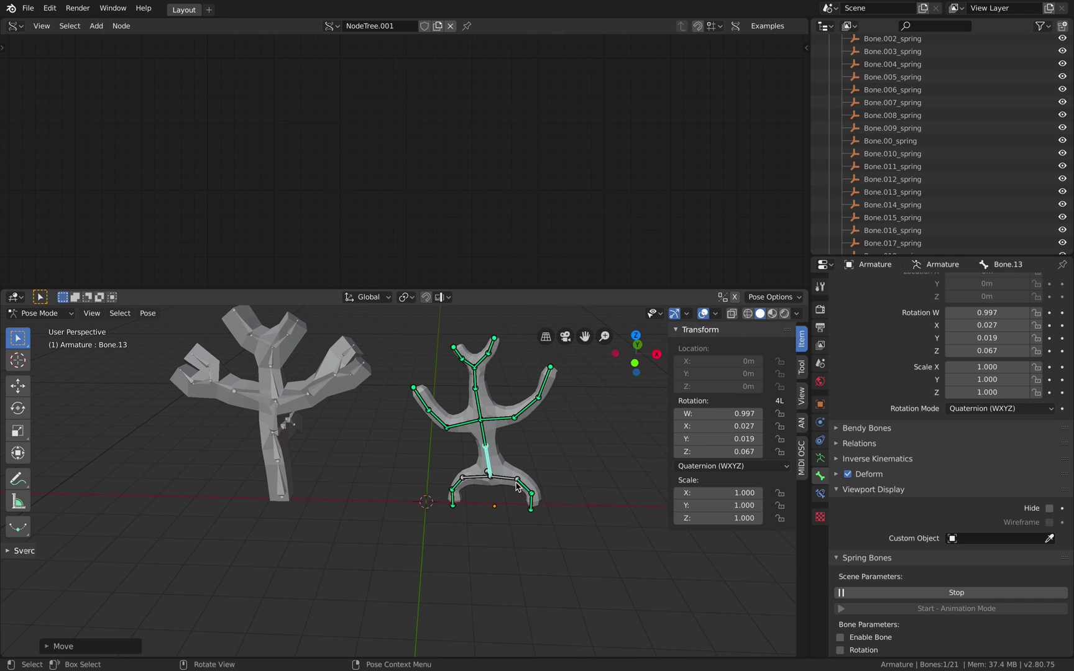
pyautogui.press('r')
pyautogui.click(537, 482)
pyautogui.press('r')
pyautogui.click(516, 487)
# Select the base bone, Bone.14, and move it to test how Armature's spring bones follow
pyautogui.moveTo(449, 461)
pyautogui.mouseDown(button='middle')
pyautogui.moveTo(491, 478)
pyautogui.moveTo(460, 477)
pyautogui.mouseUp(button='middle')
pyautogui.click(483, 475)
pyautogui.press('g')
pyautogui.click(488, 482)
# Return to Object Mode and move the Armature object to set its spring bones swinging
pyautogui.click(40, 312)
pyautogui.click(37, 328)
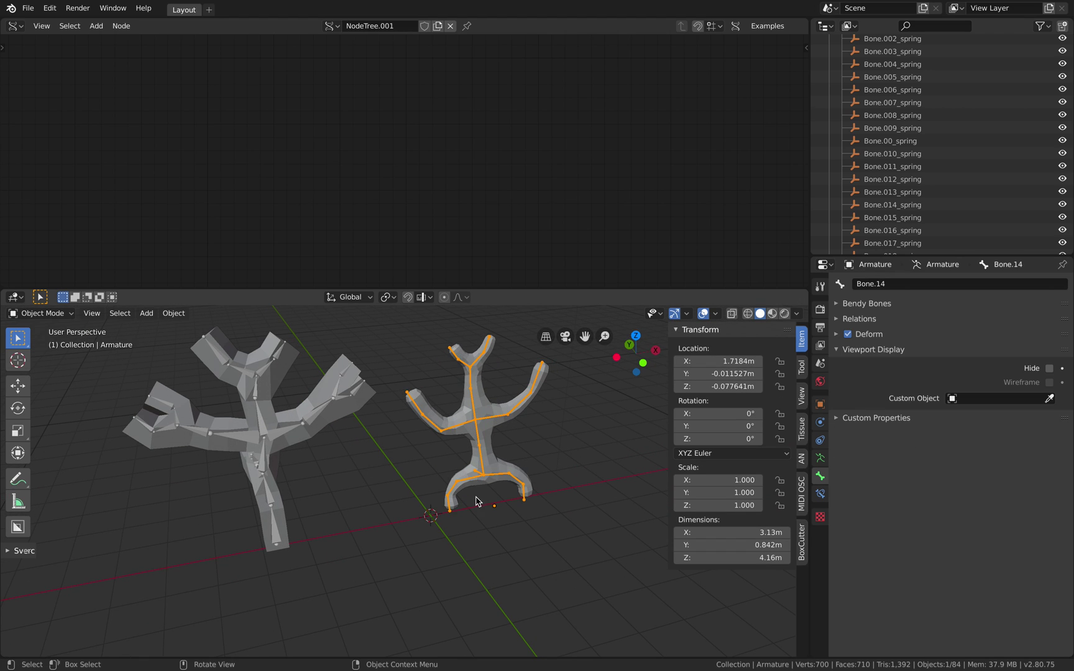
pyautogui.press('g')
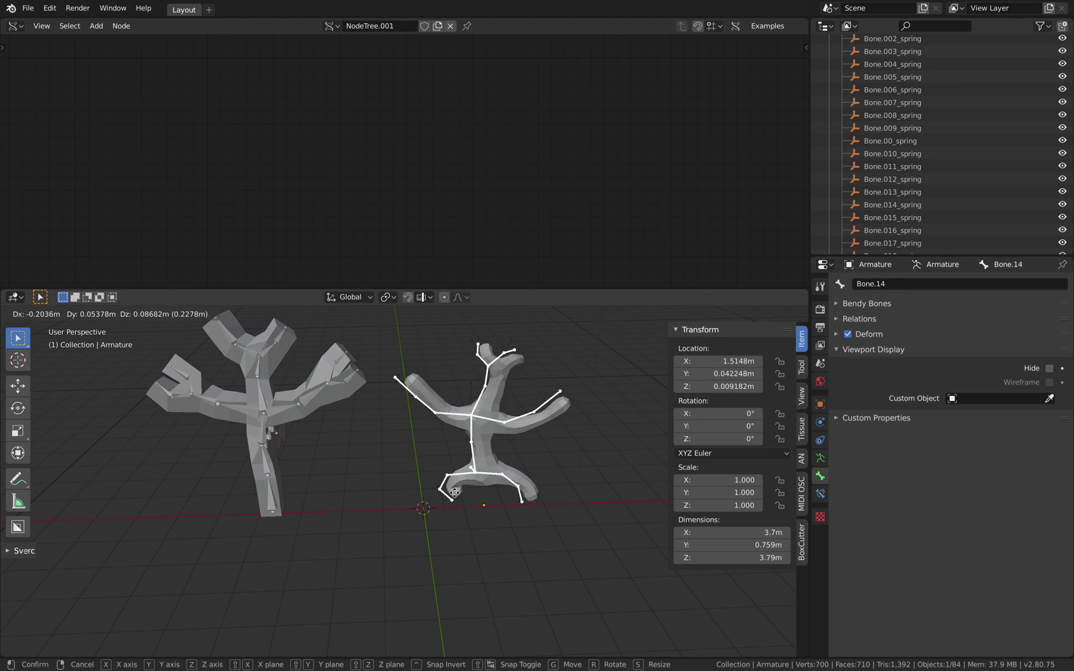
pyautogui.click(463, 494)
# Select both characters, move them together, and try a trackball rotation, leaving Armature.001 at about X -3.55 m
pyautogui.click(270, 491)
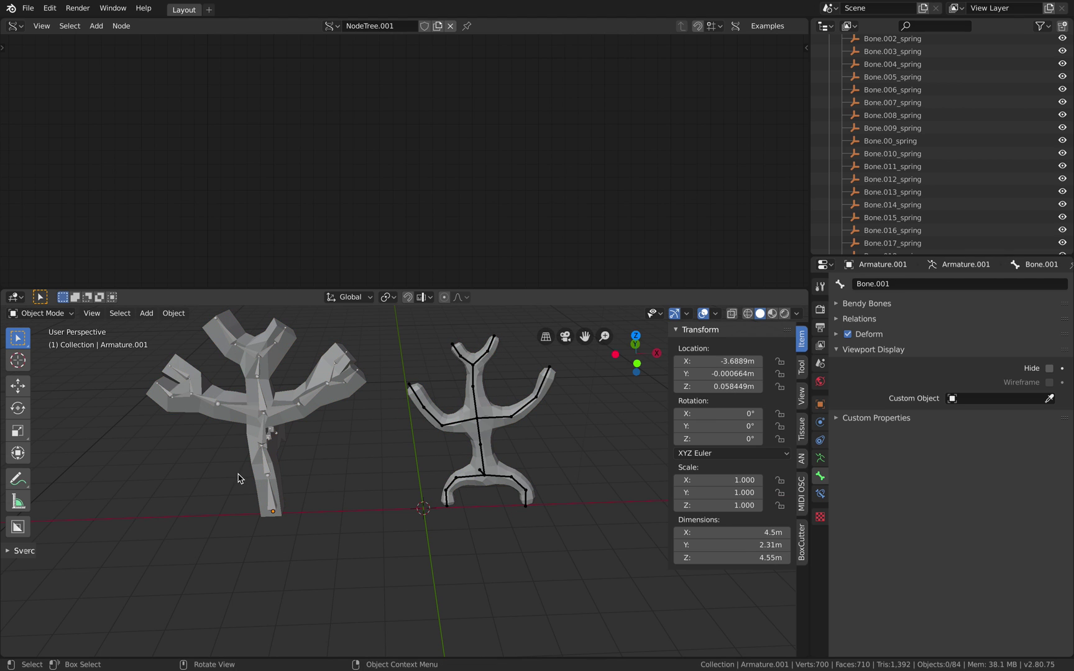
pyautogui.press('g')
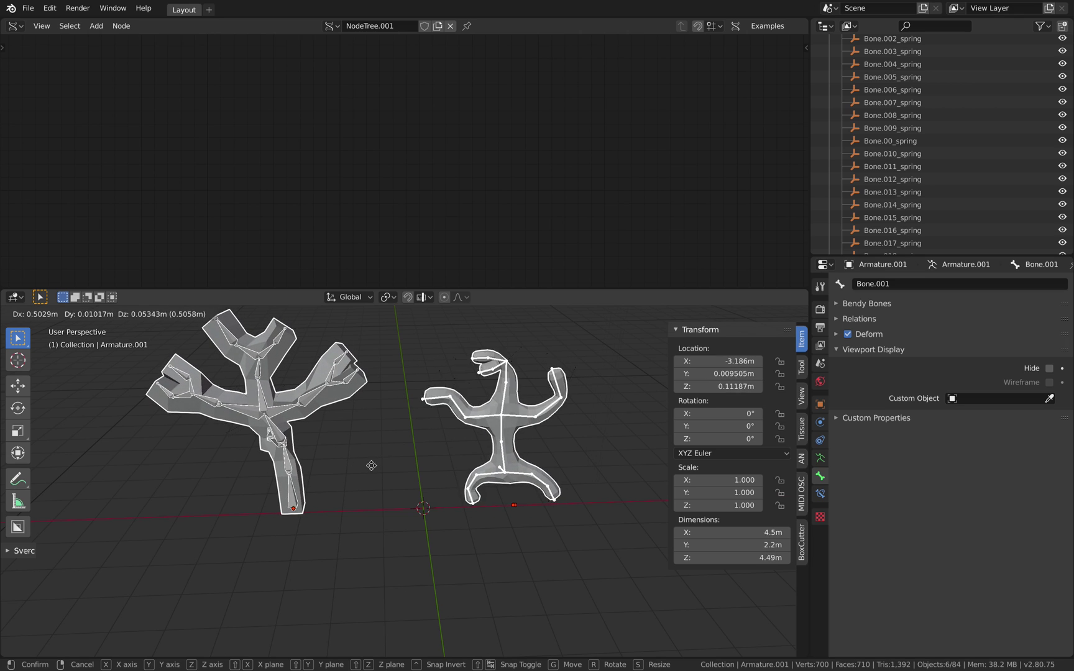
pyautogui.click(363, 470)
pyautogui.press('r')
pyautogui.press('r')
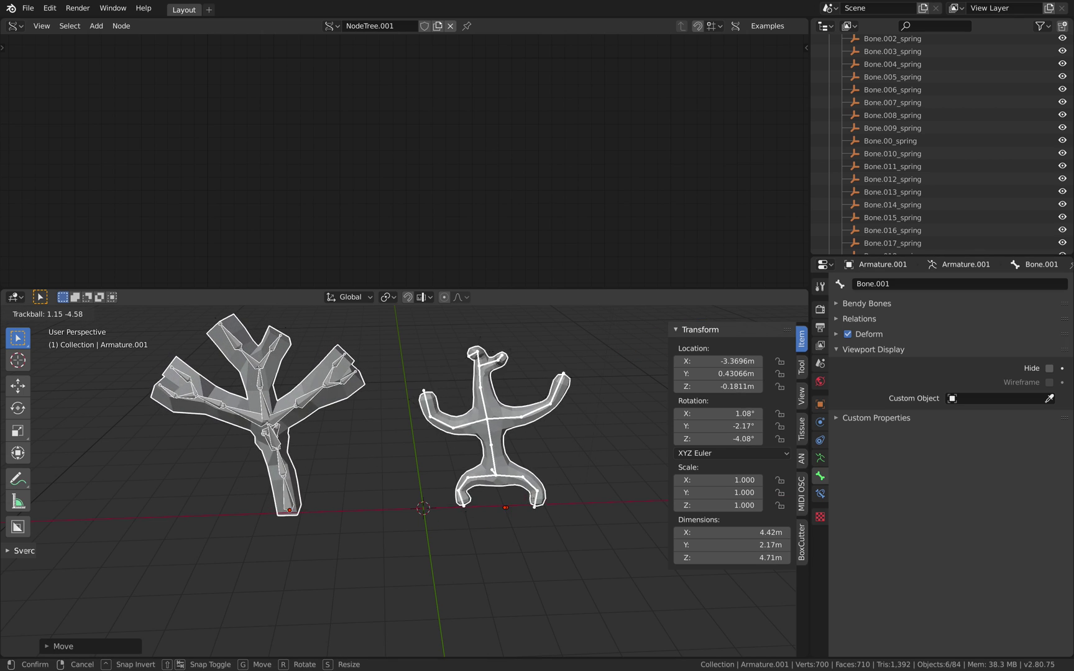
pyautogui.press('Escape')
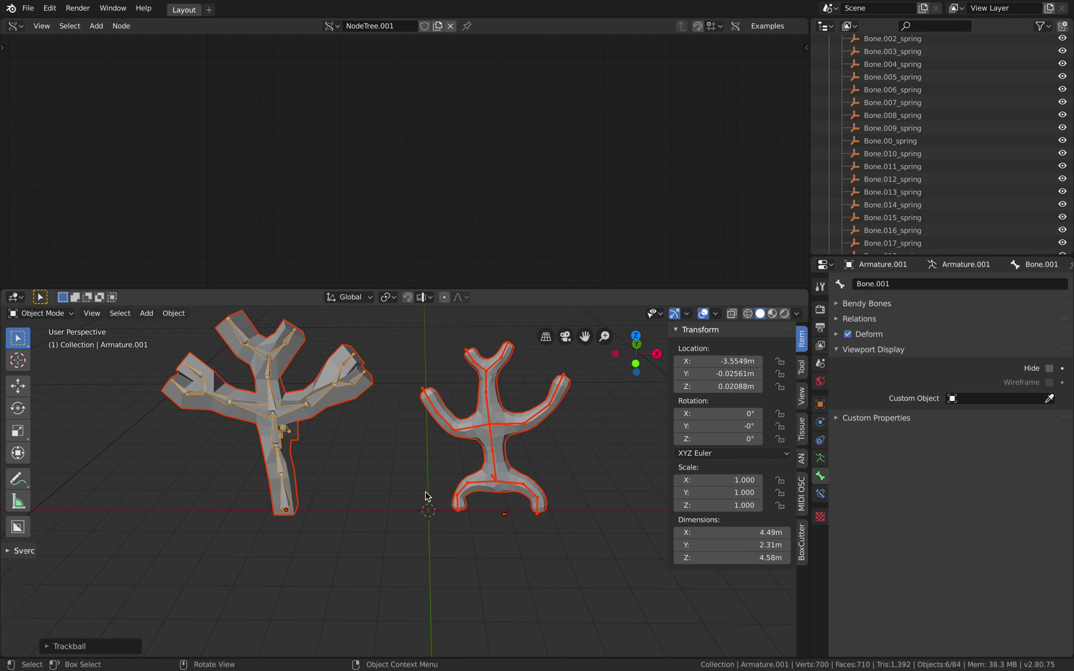
# Select Armature.001 alone and move it to about X -3.71 m and Z 0.05 m
pyautogui.click(296, 483)
pyautogui.press('g')
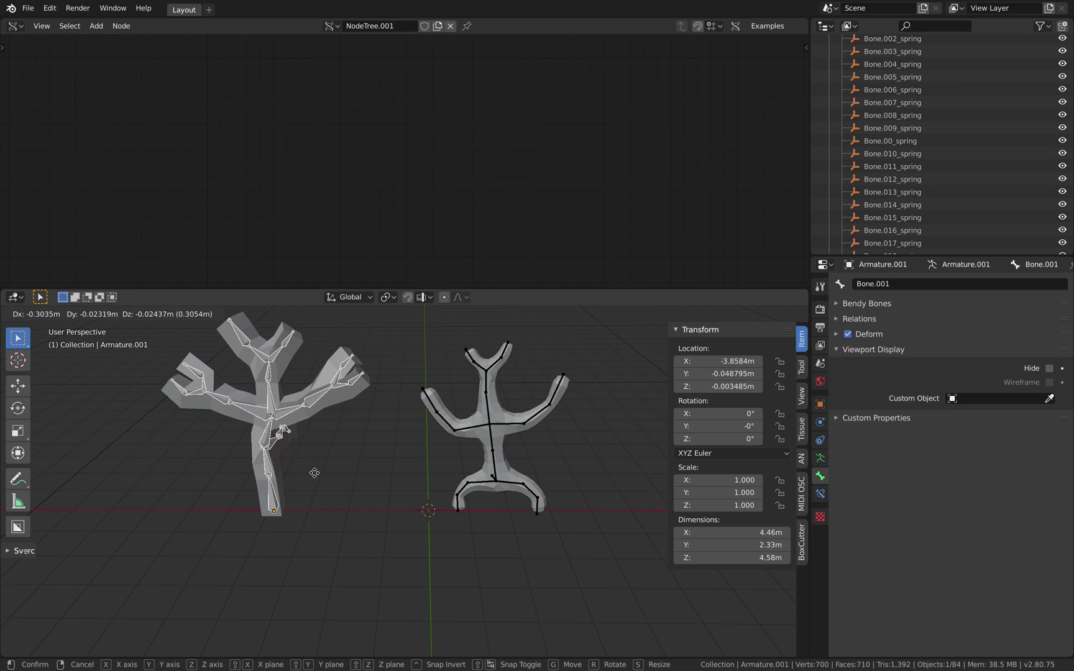
pyautogui.click(310, 475)
# Examine both characters in the viewport and the armatures and spring empties in the outliner
pyautogui.scroll(-2, 419, 465)
pyautogui.scroll(2, 418, 459)
pyautogui.moveTo(511, 355); pyautogui.dragTo(493, 344, button='middle')
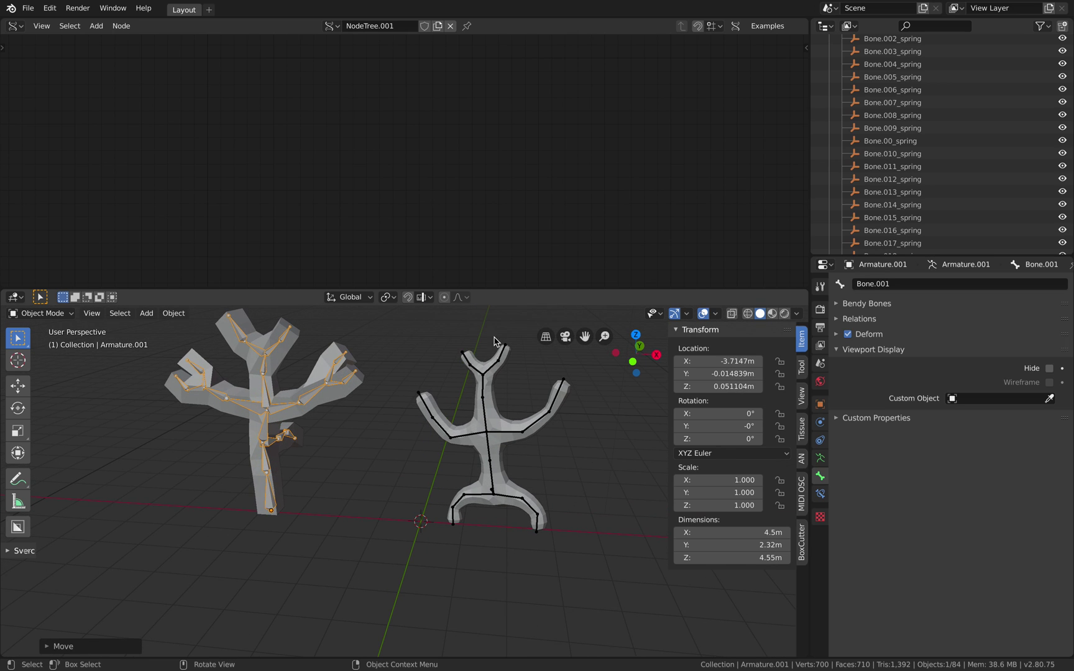
pyautogui.scroll(2, 933, 155)
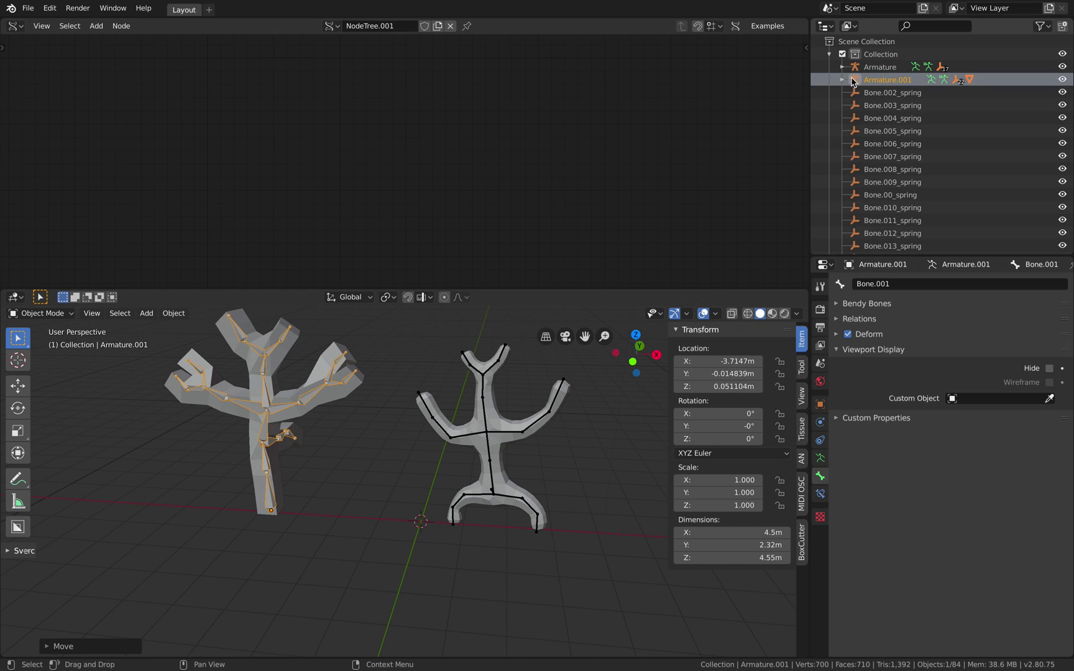
pyautogui.scroll(-3, 933, 149)
pyautogui.scroll(3, 926, 214)
pyautogui.moveTo(414, 418); pyautogui.dragTo(457, 420, button='middle')
pyautogui.scroll(1, 431, 403)
pyautogui.scroll(-1, 412, 398)
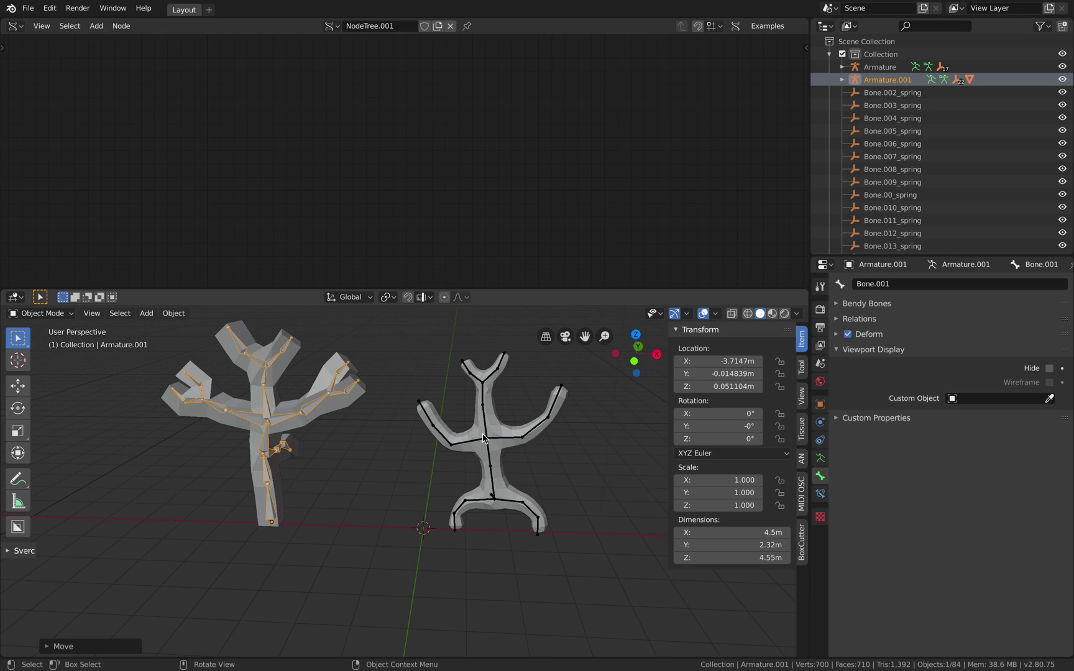
# Select Armature, then the tree's Alpha.0000 mesh, and inspect both characters from the front
pyautogui.click(485, 437)
pyautogui.click(485, 420)
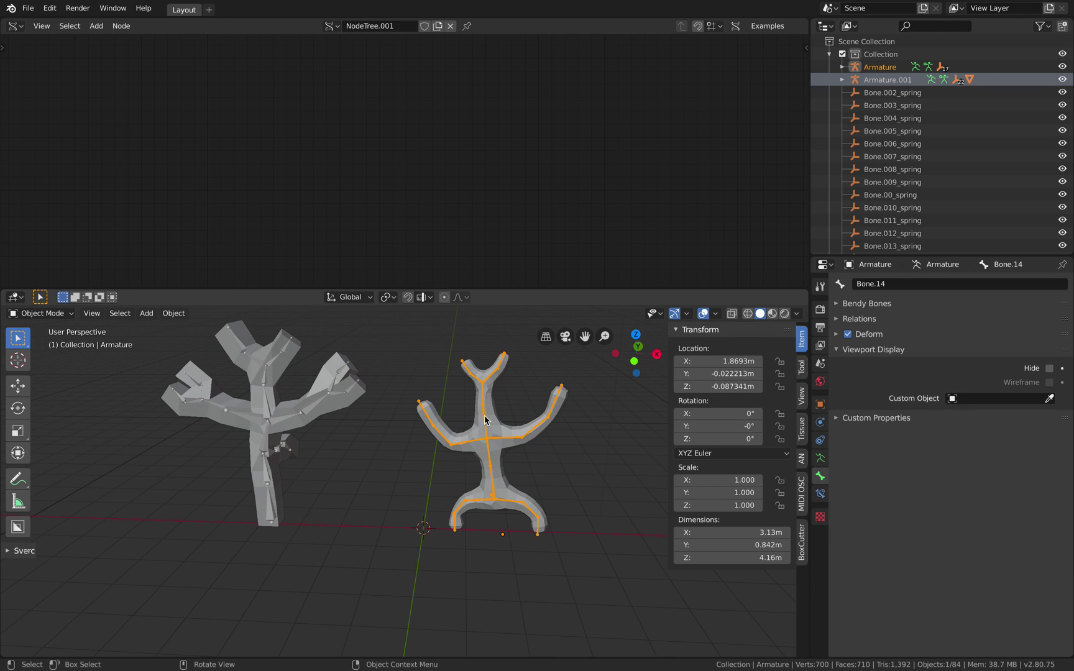
pyautogui.click(278, 411)
pyautogui.click(274, 414)
pyautogui.click(289, 361)
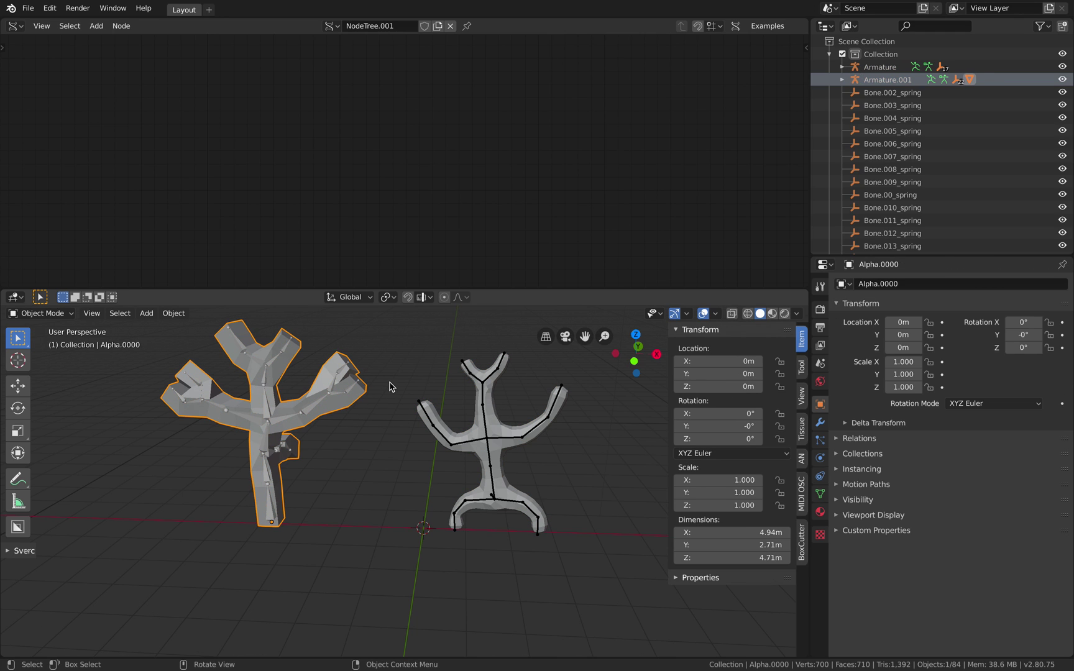
pyautogui.moveTo(390, 382); pyautogui.dragTo(424, 405, button='middle')
pyautogui.scroll(1, 423, 406)
pyautogui.scroll(-1, 433, 413)
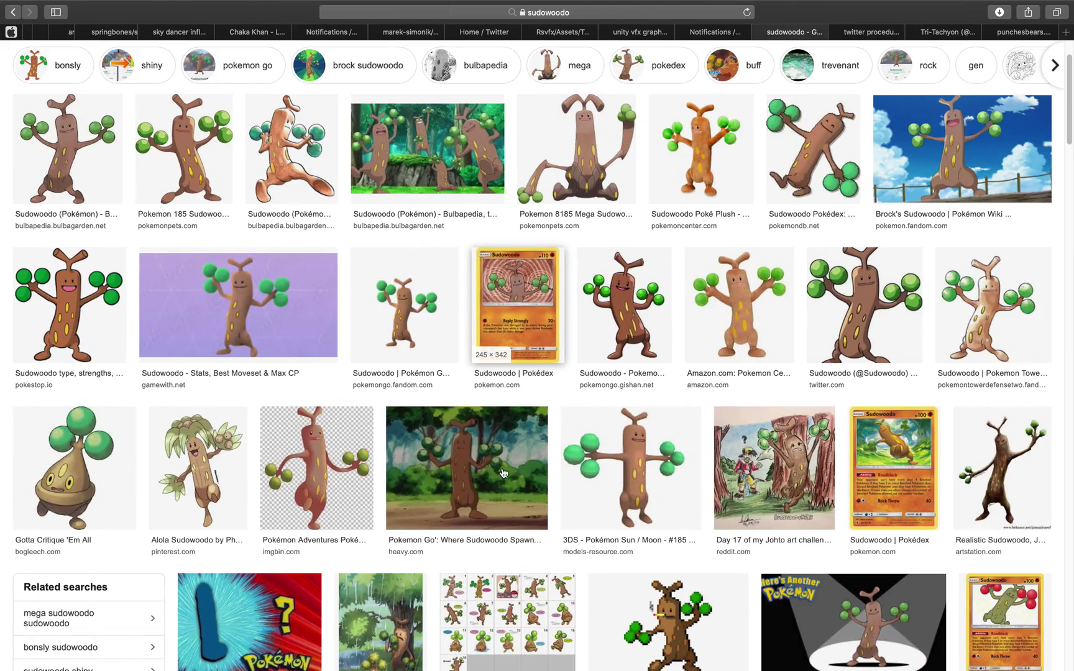
# Switch to the Safari browser, browse the sudowoodo image results, preview the Sudowoodo and Bonsly pan stickers image, and return to Blender
pyautogui.scroll(3, 507, 245)
pyautogui.scroll(-10, 506, 245)
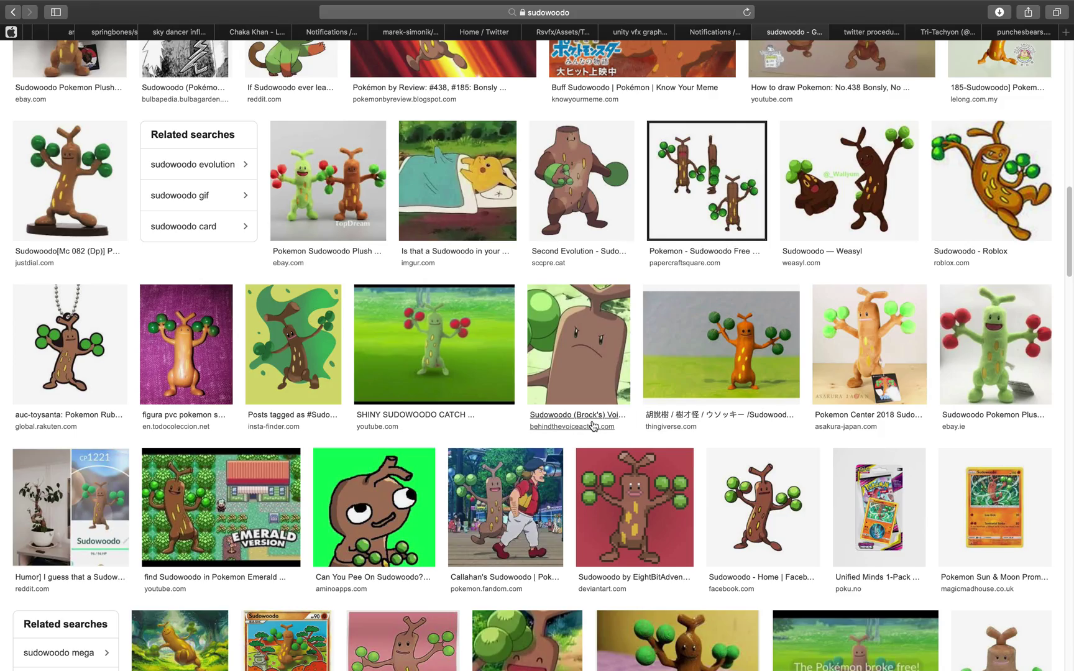
pyautogui.scroll(10, 592, 424)
pyautogui.scroll(3, 592, 423)
pyautogui.scroll(-5, 506, 381)
pyautogui.click(506, 381)
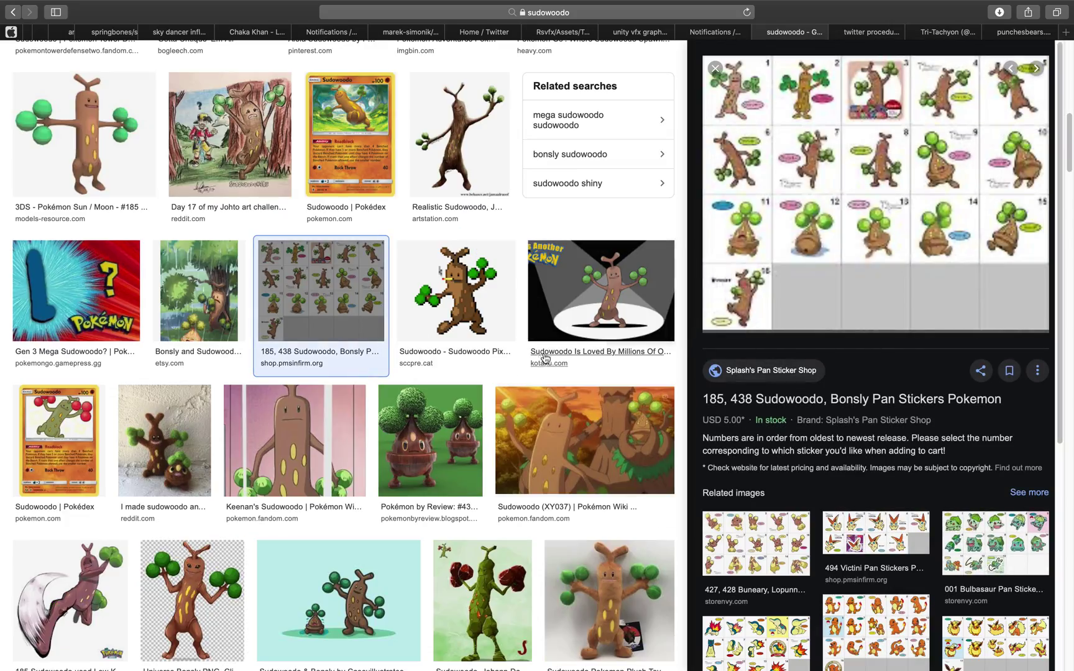
pyautogui.hotkey('ctrl', 'Left')
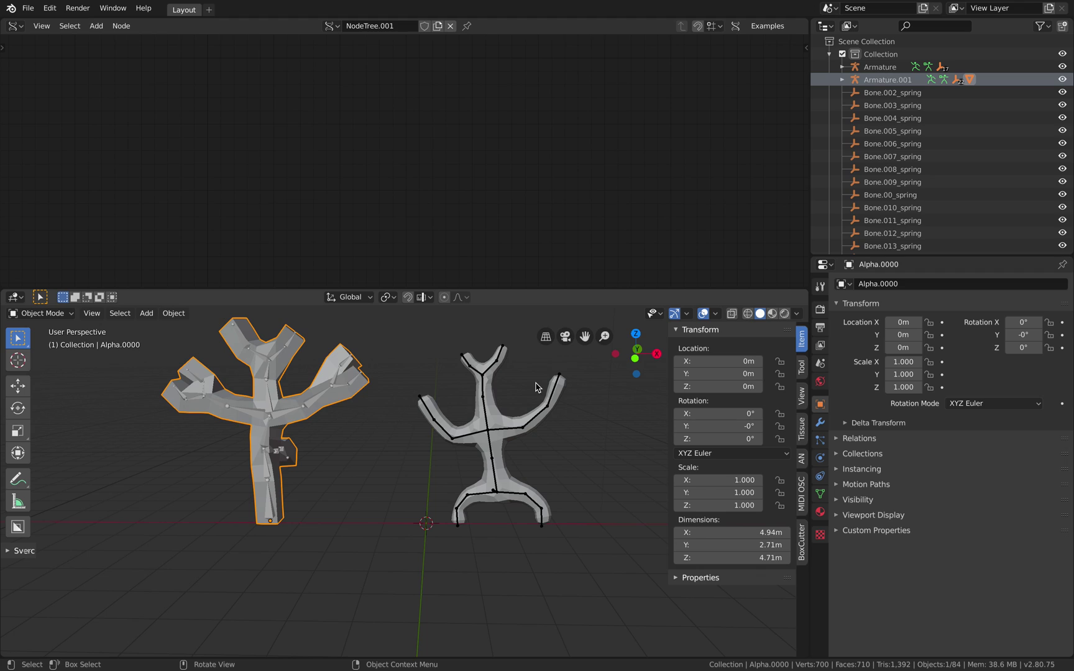